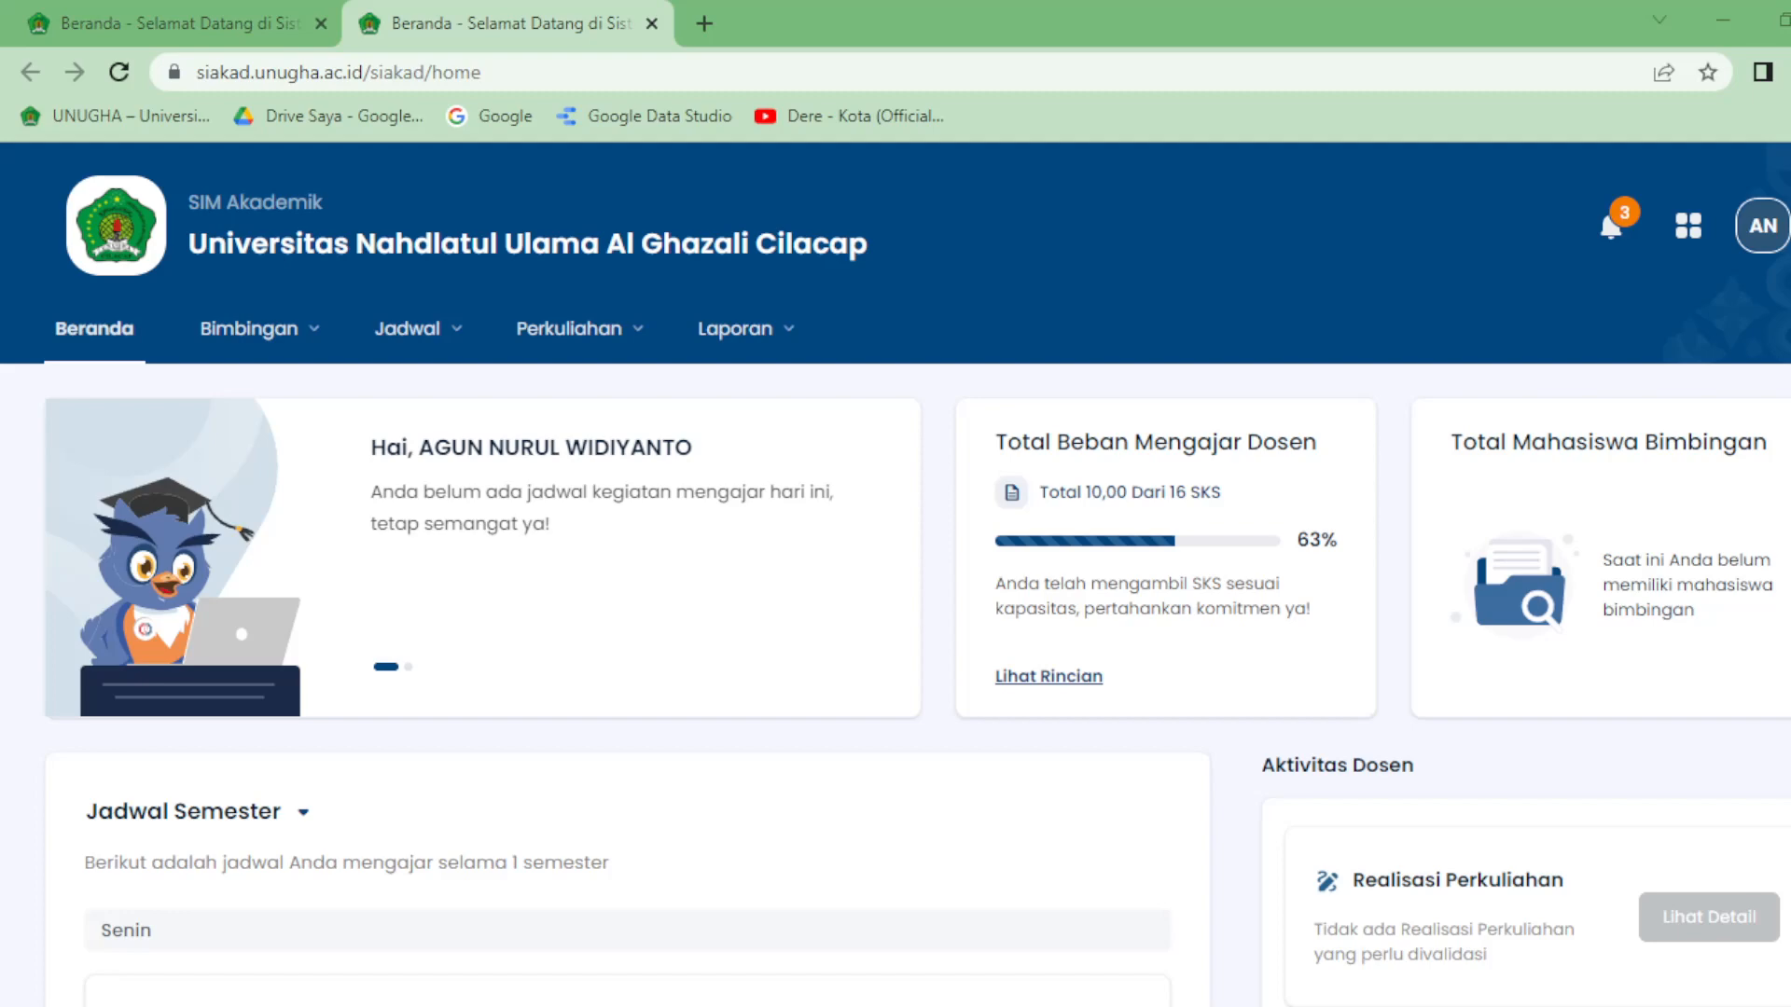
# Open the Edlink module from the academic portal's module list with the Dosen role
pyautogui.scroll(-3, 895, 573)
pyautogui.scroll(3, 895, 574)
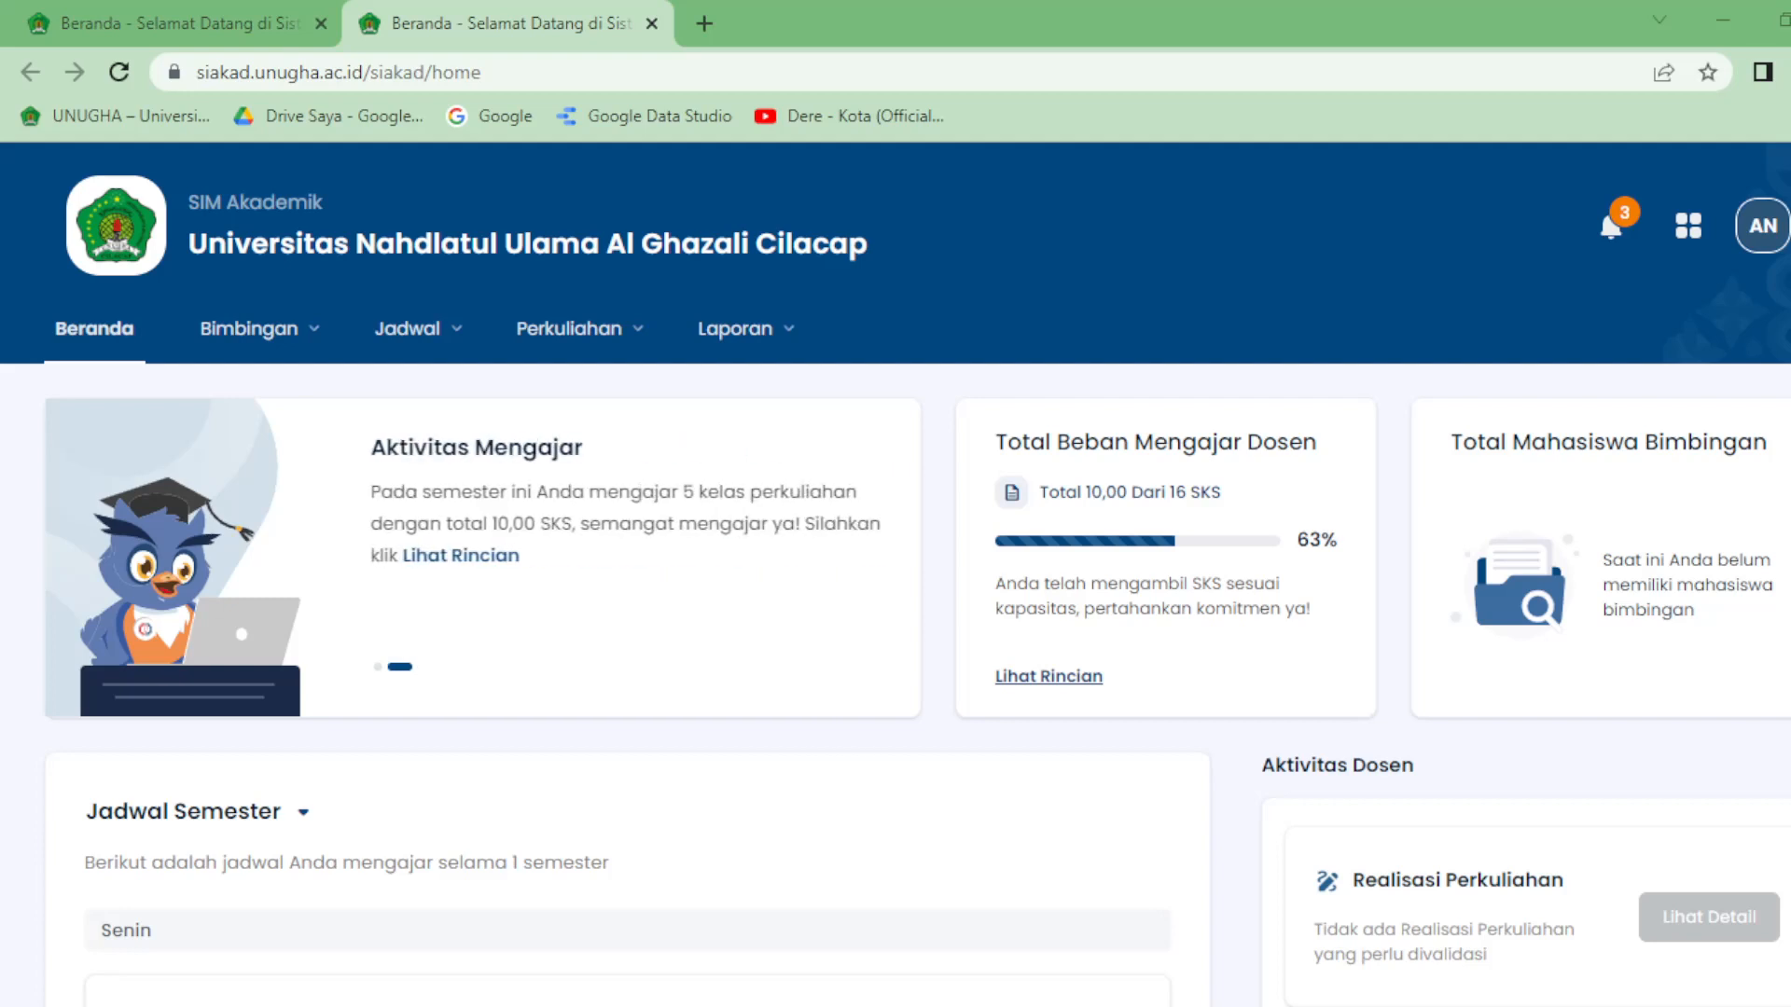
pyautogui.click(1688, 228)
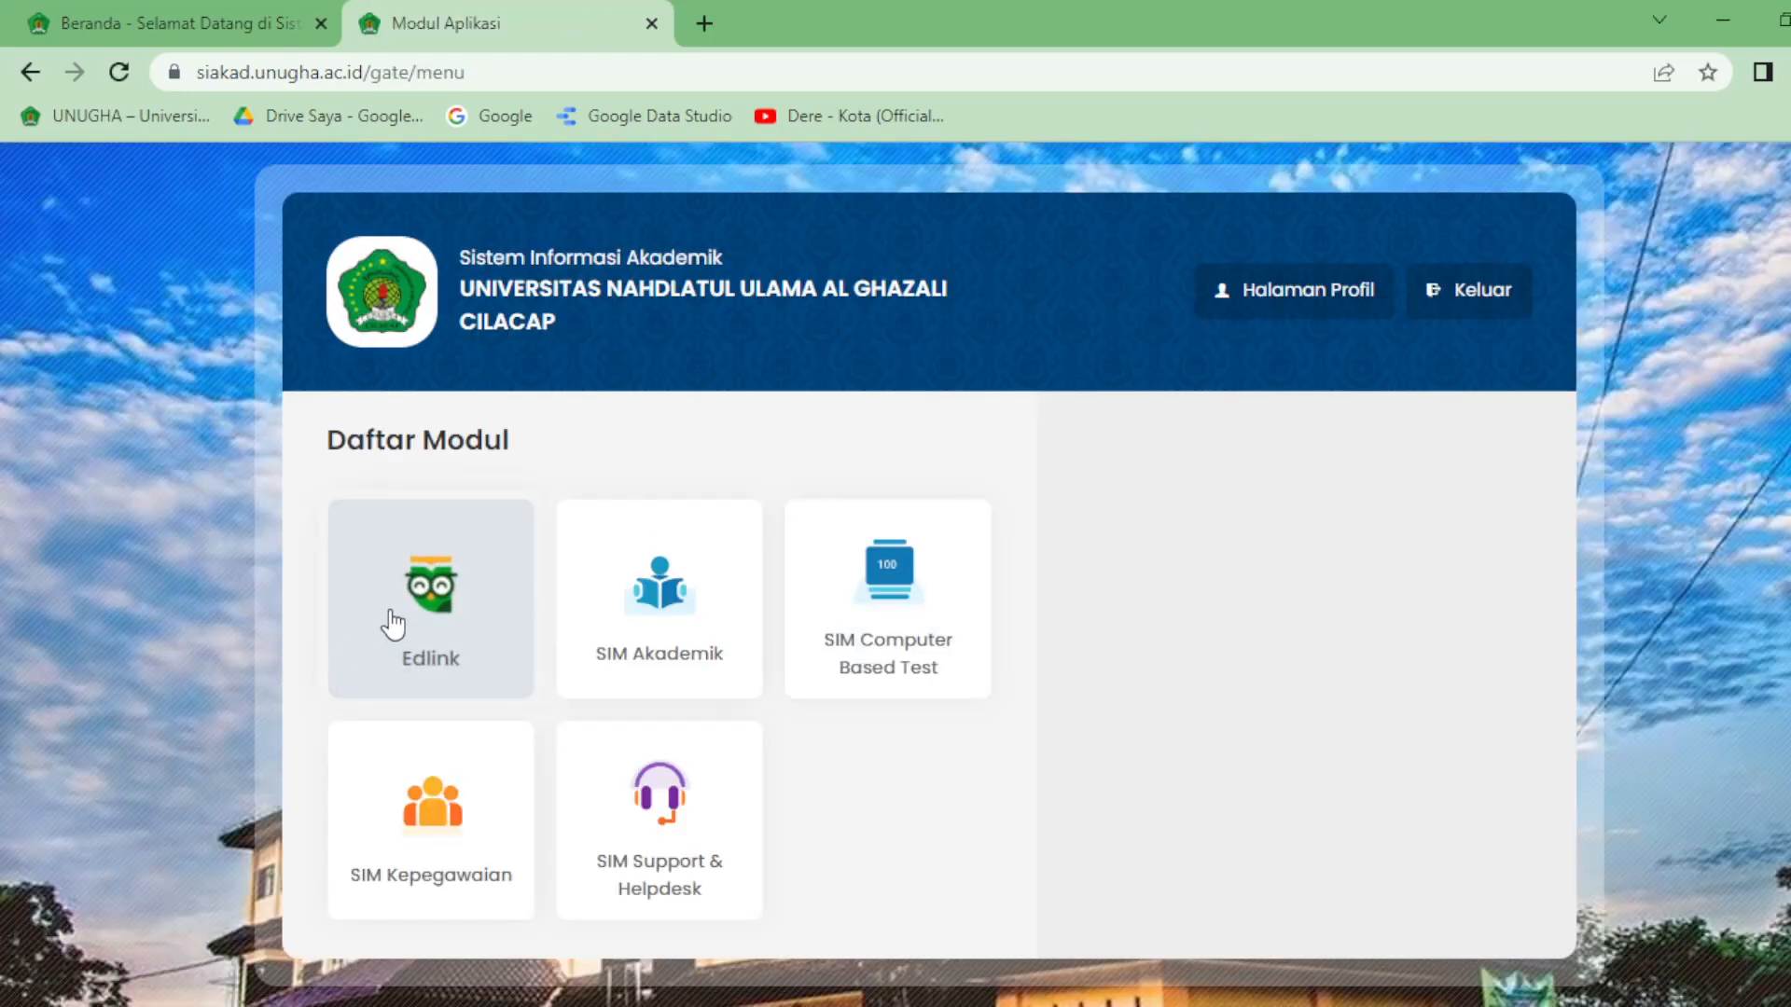
pyautogui.click(390, 623)
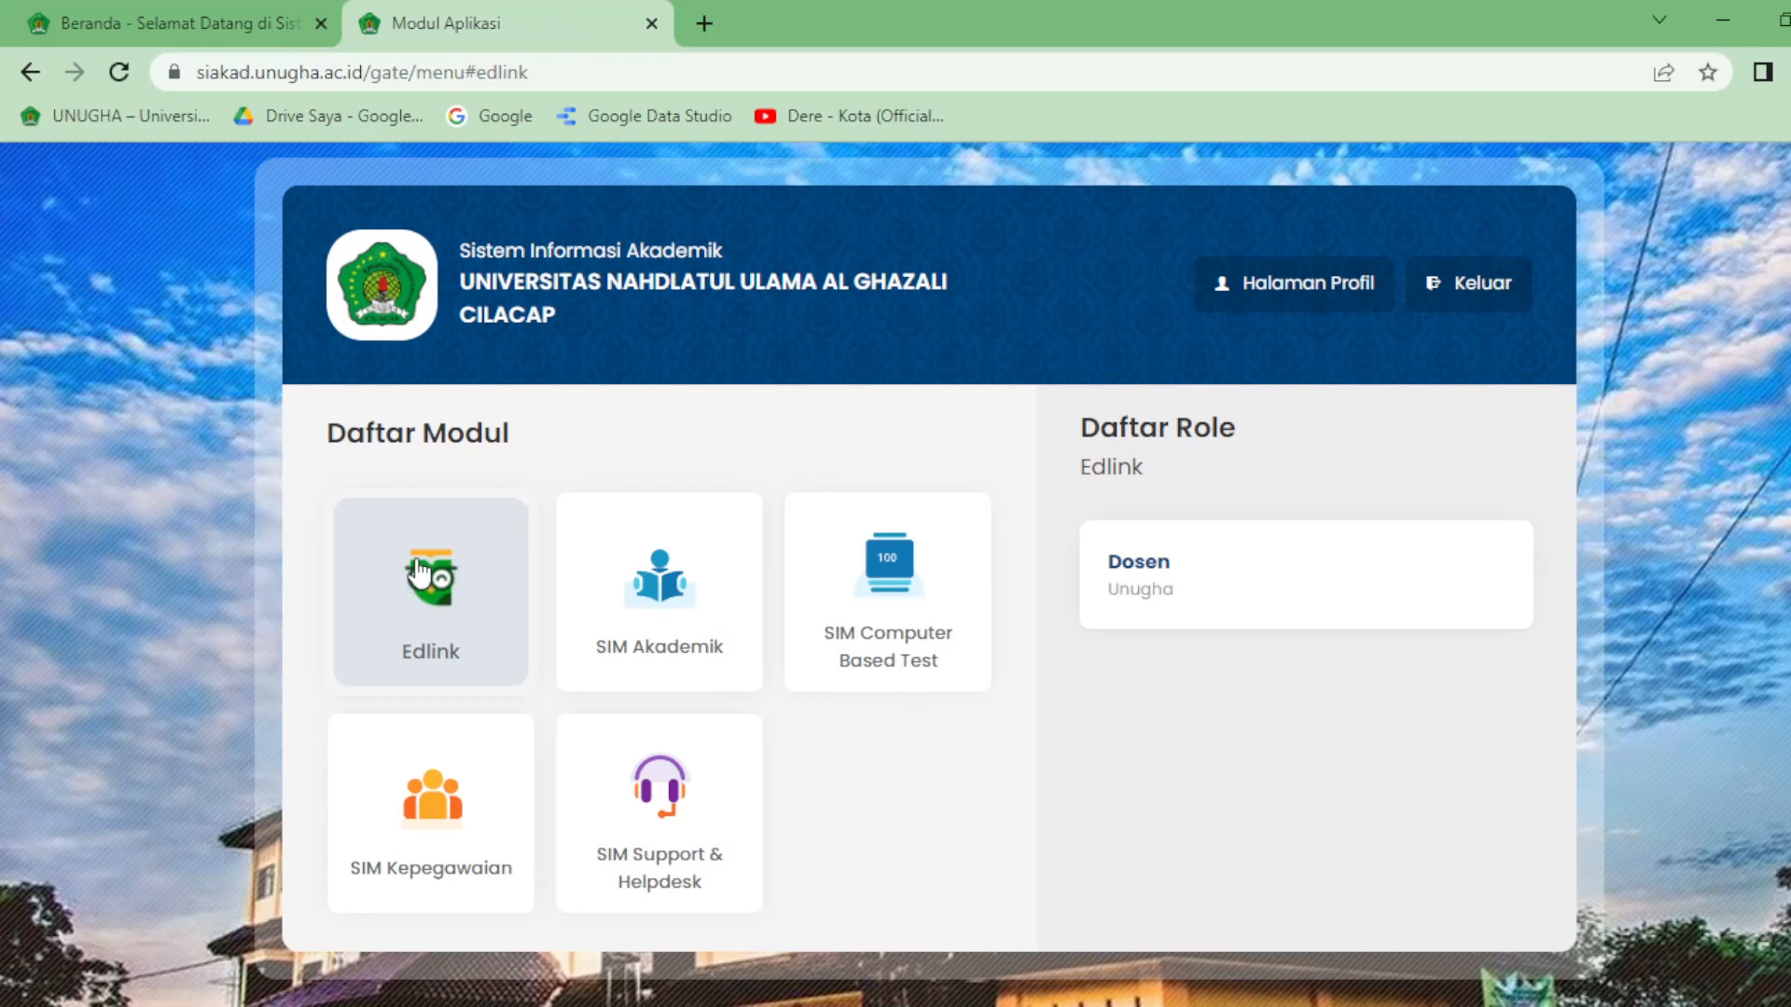
pyautogui.click(1208, 589)
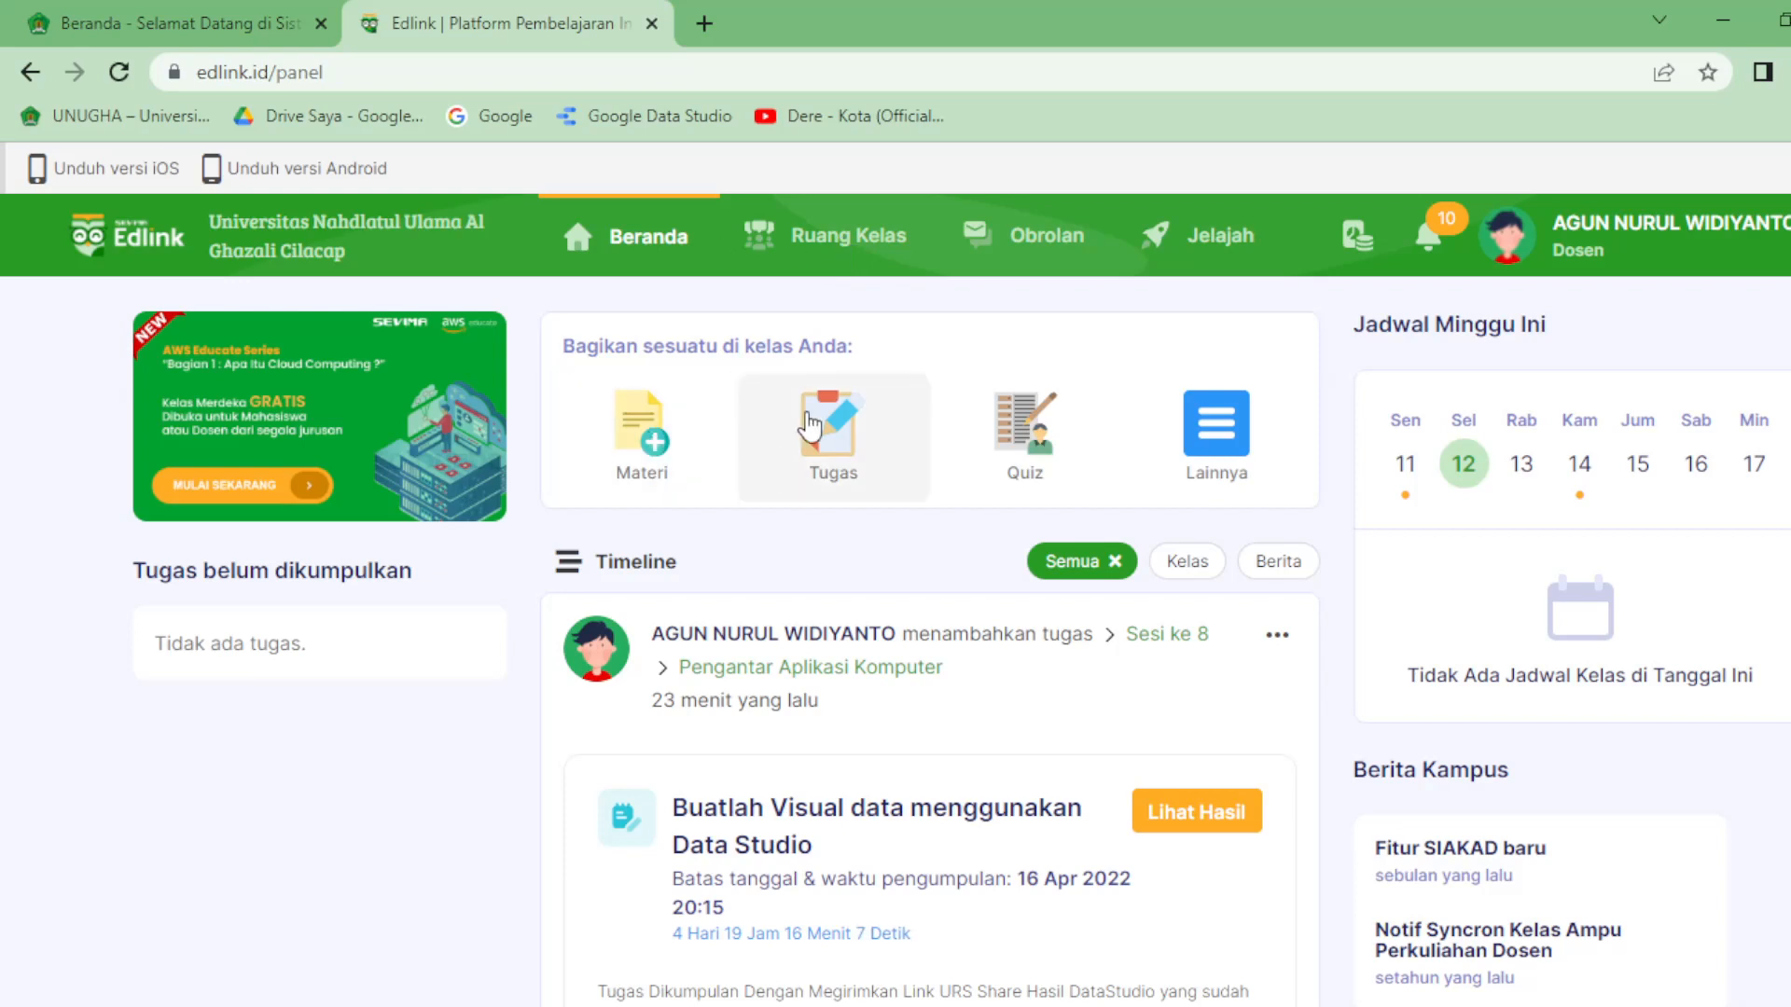
# Open the Pengantar Aplikasi Komputer class MNJ4K from the list of academic classes in Ruang Kelas
pyautogui.click(824, 252)
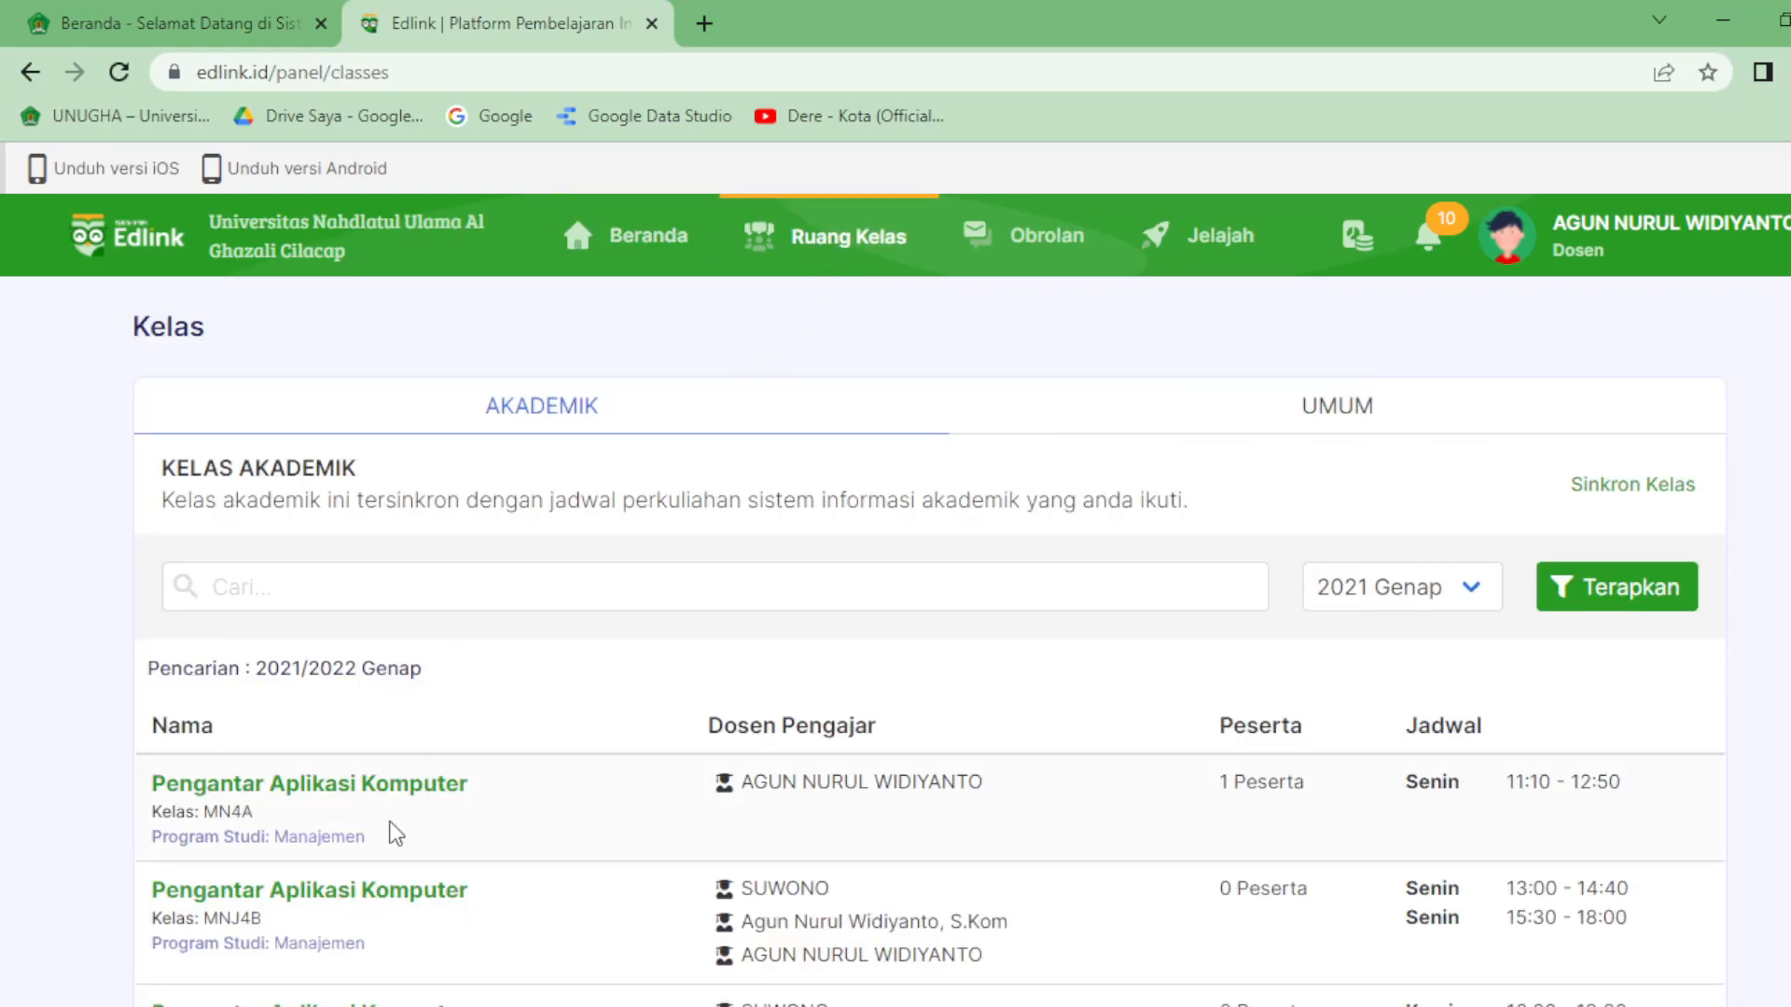
pyautogui.scroll(-2, 364, 792)
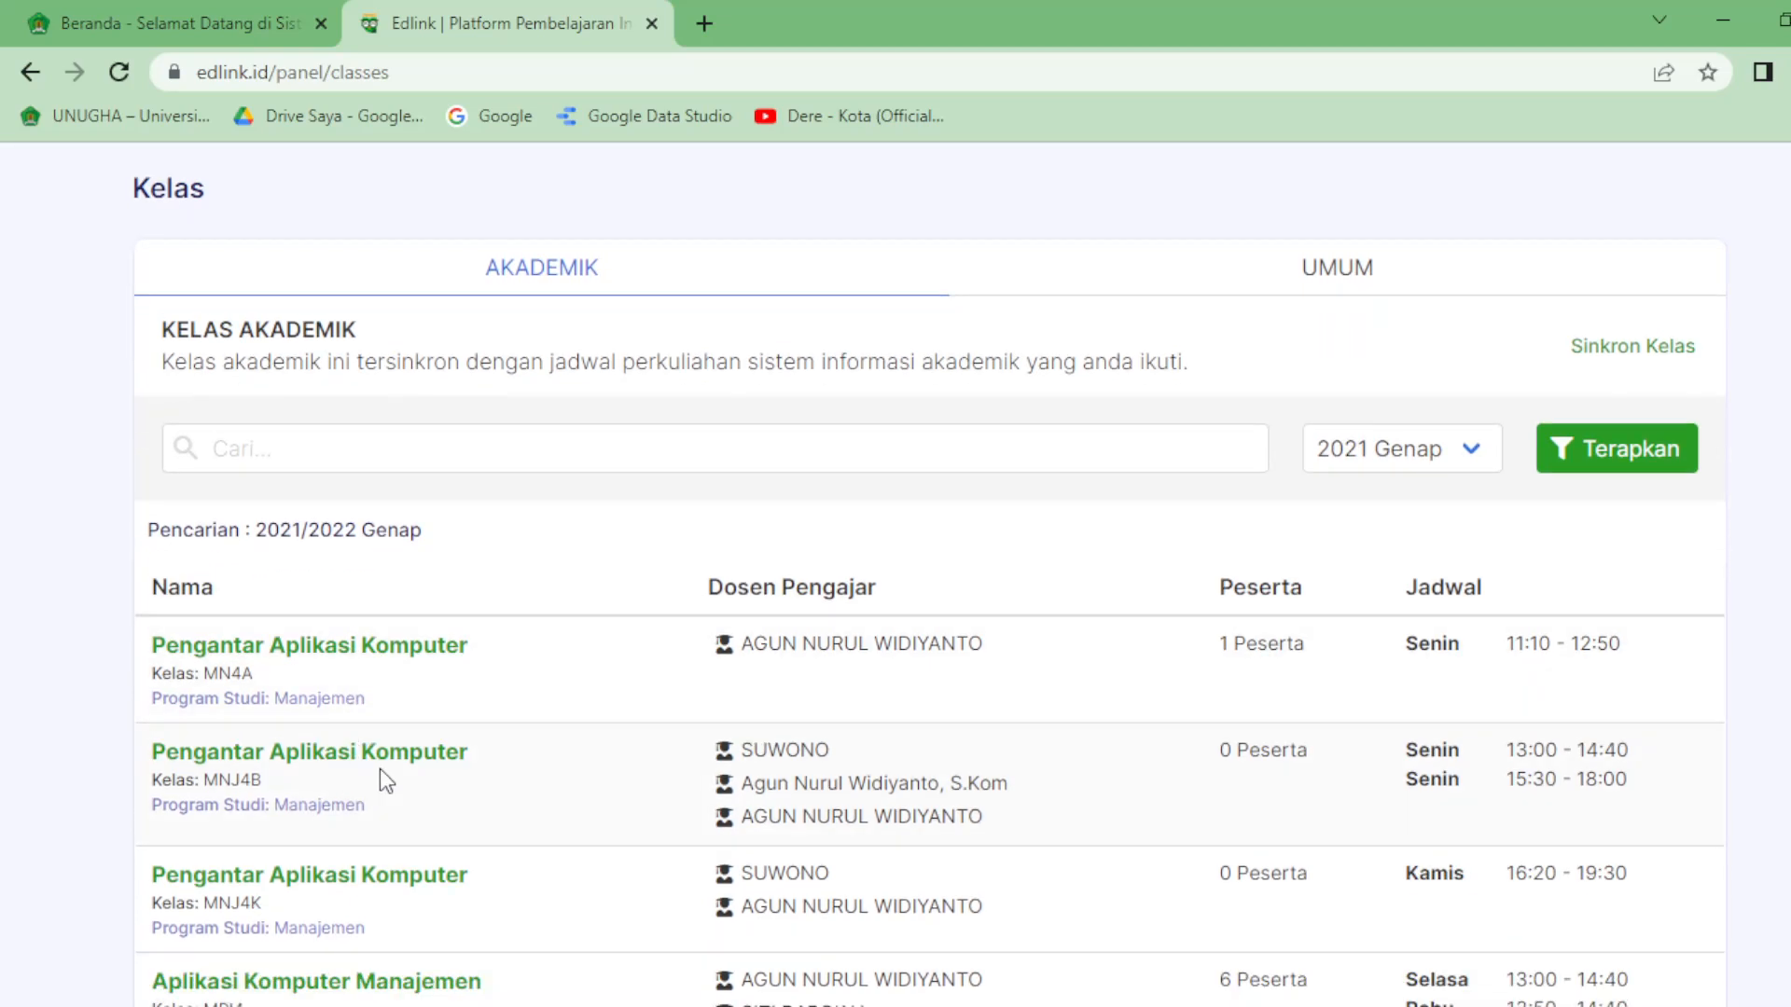
pyautogui.scroll(-1, 381, 771)
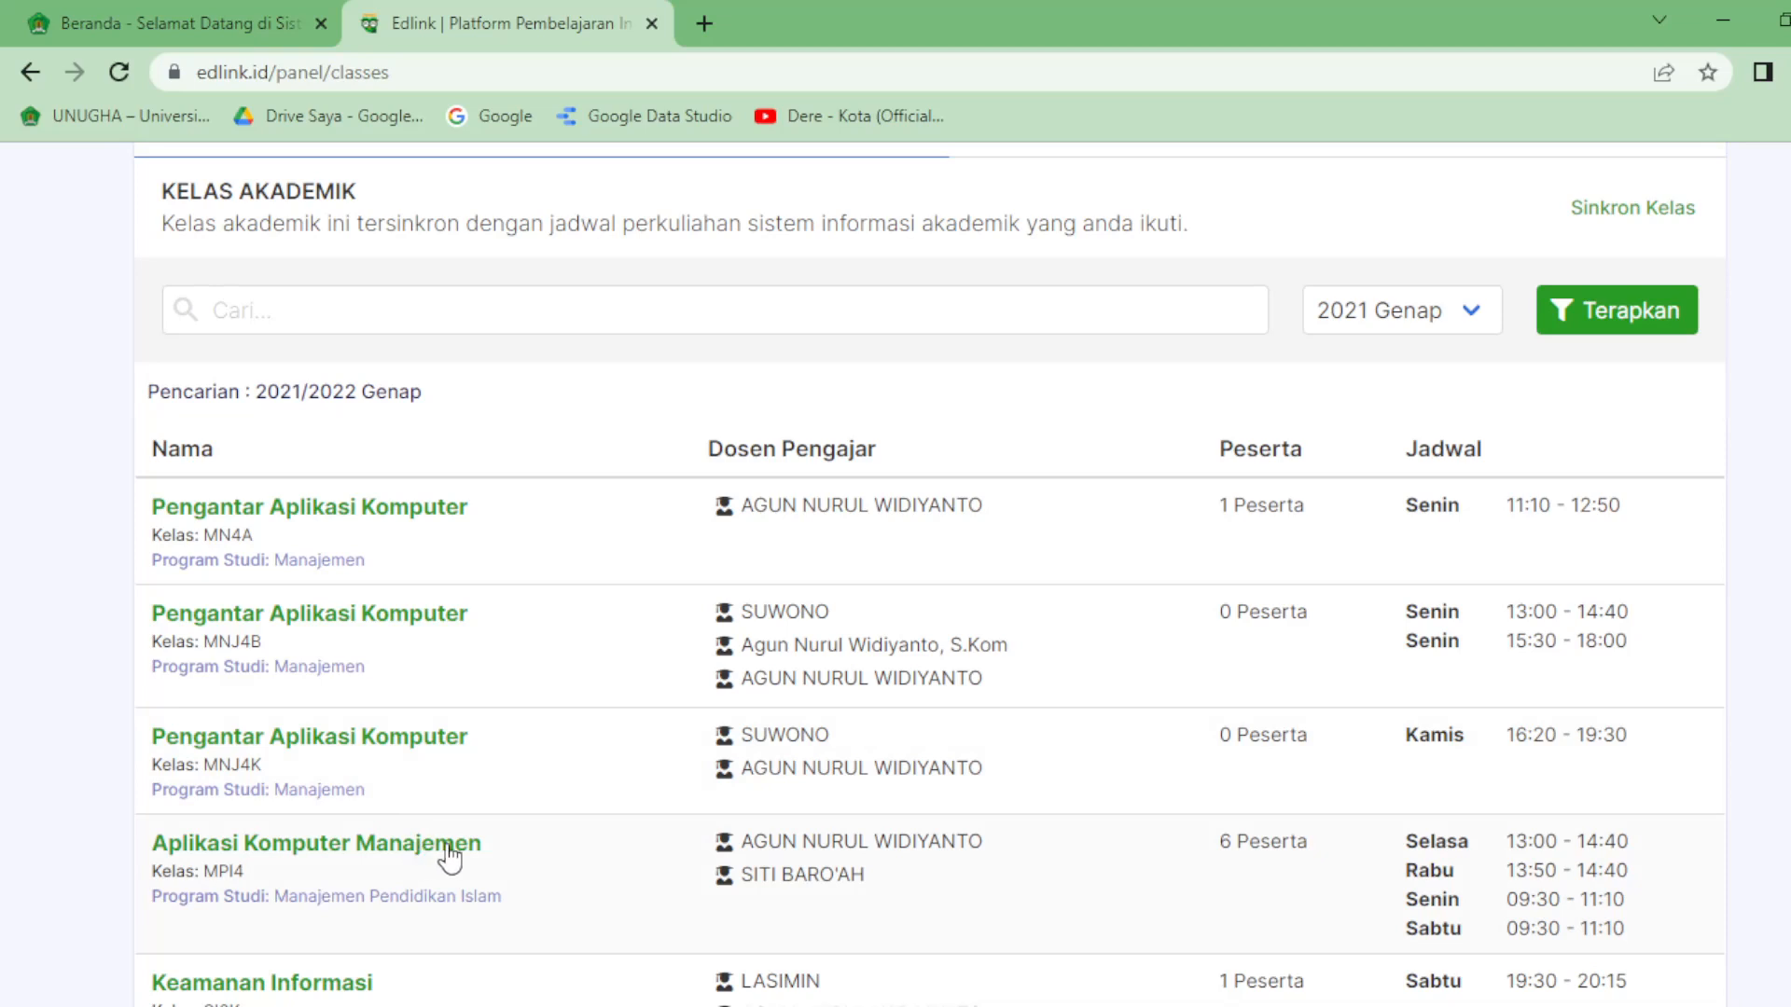
pyautogui.scroll(-1, 457, 853)
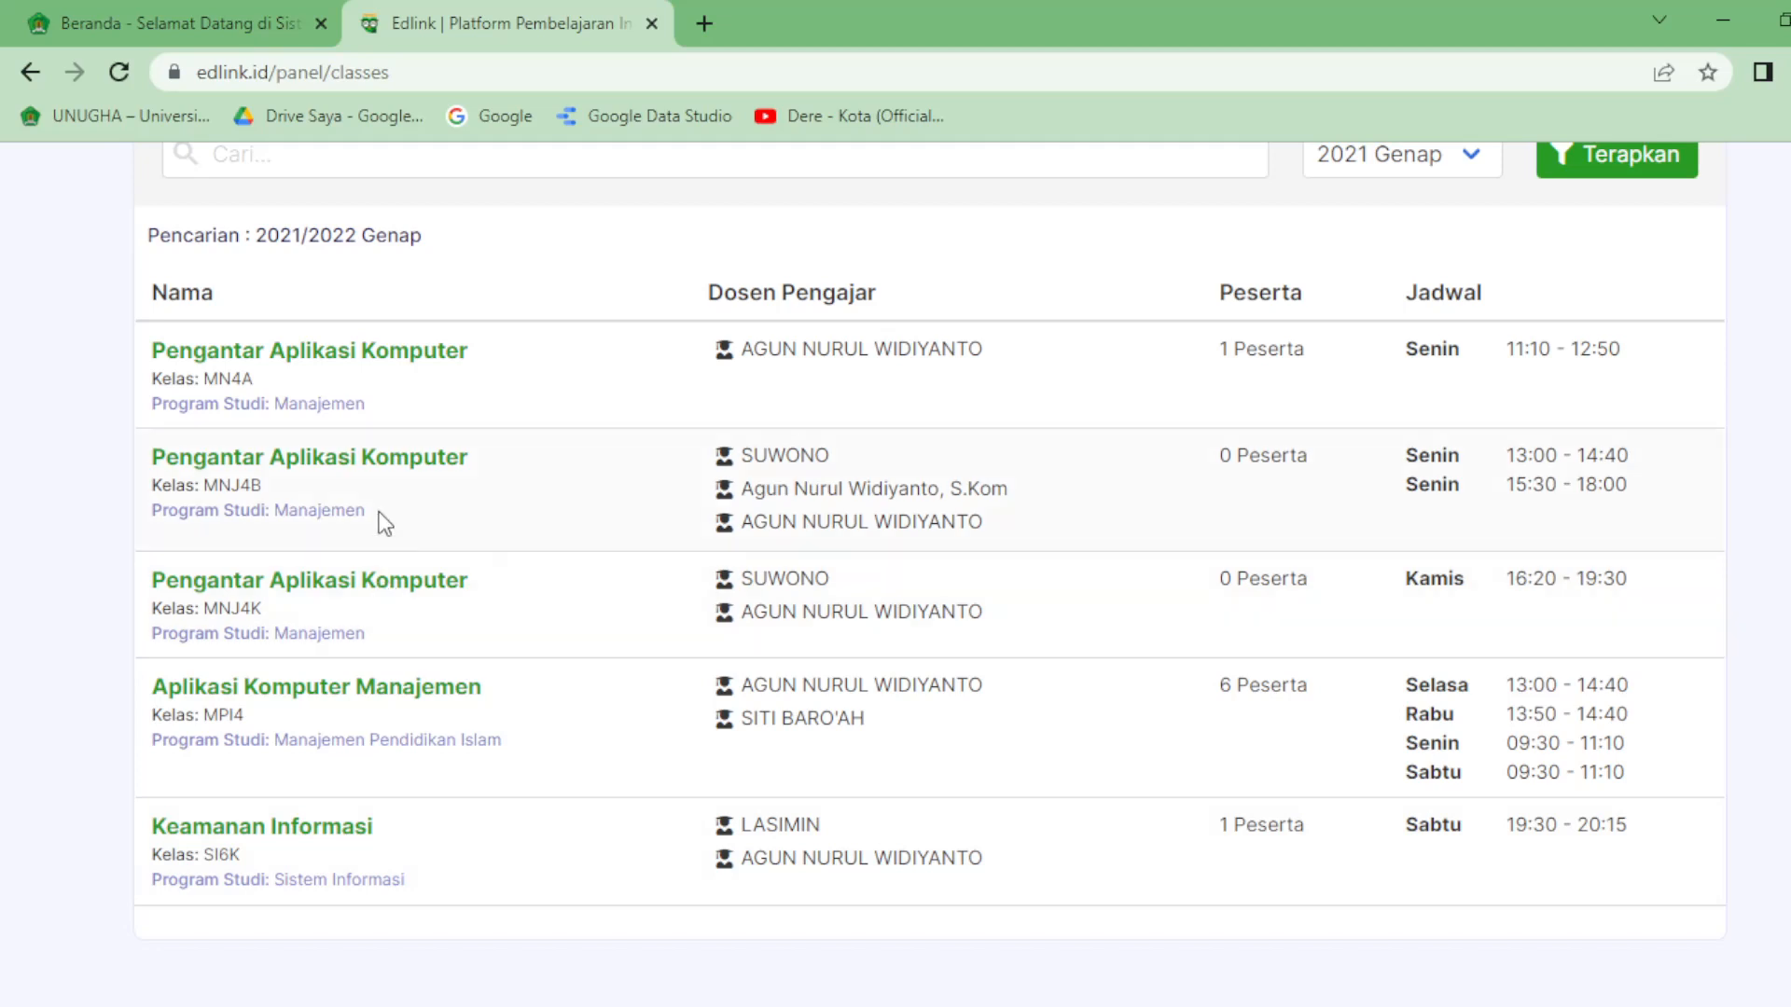
pyautogui.click(377, 591)
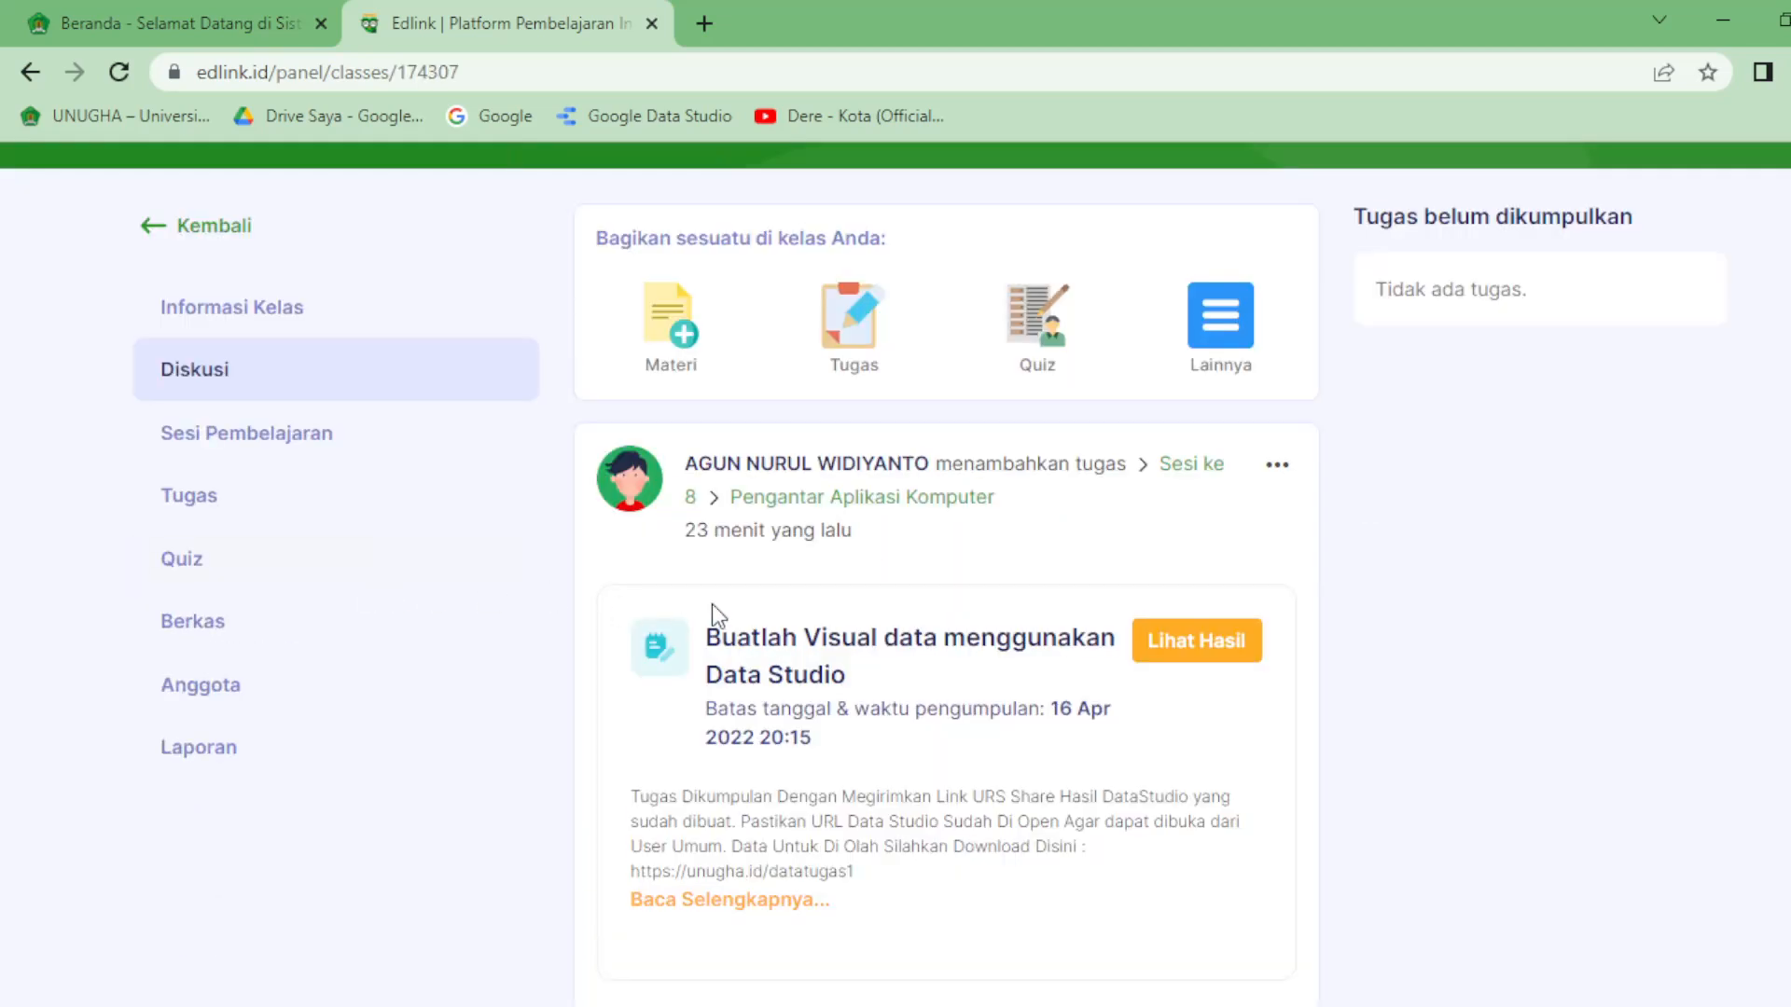
# Review the class's member list and its class information page
pyautogui.click(218, 711)
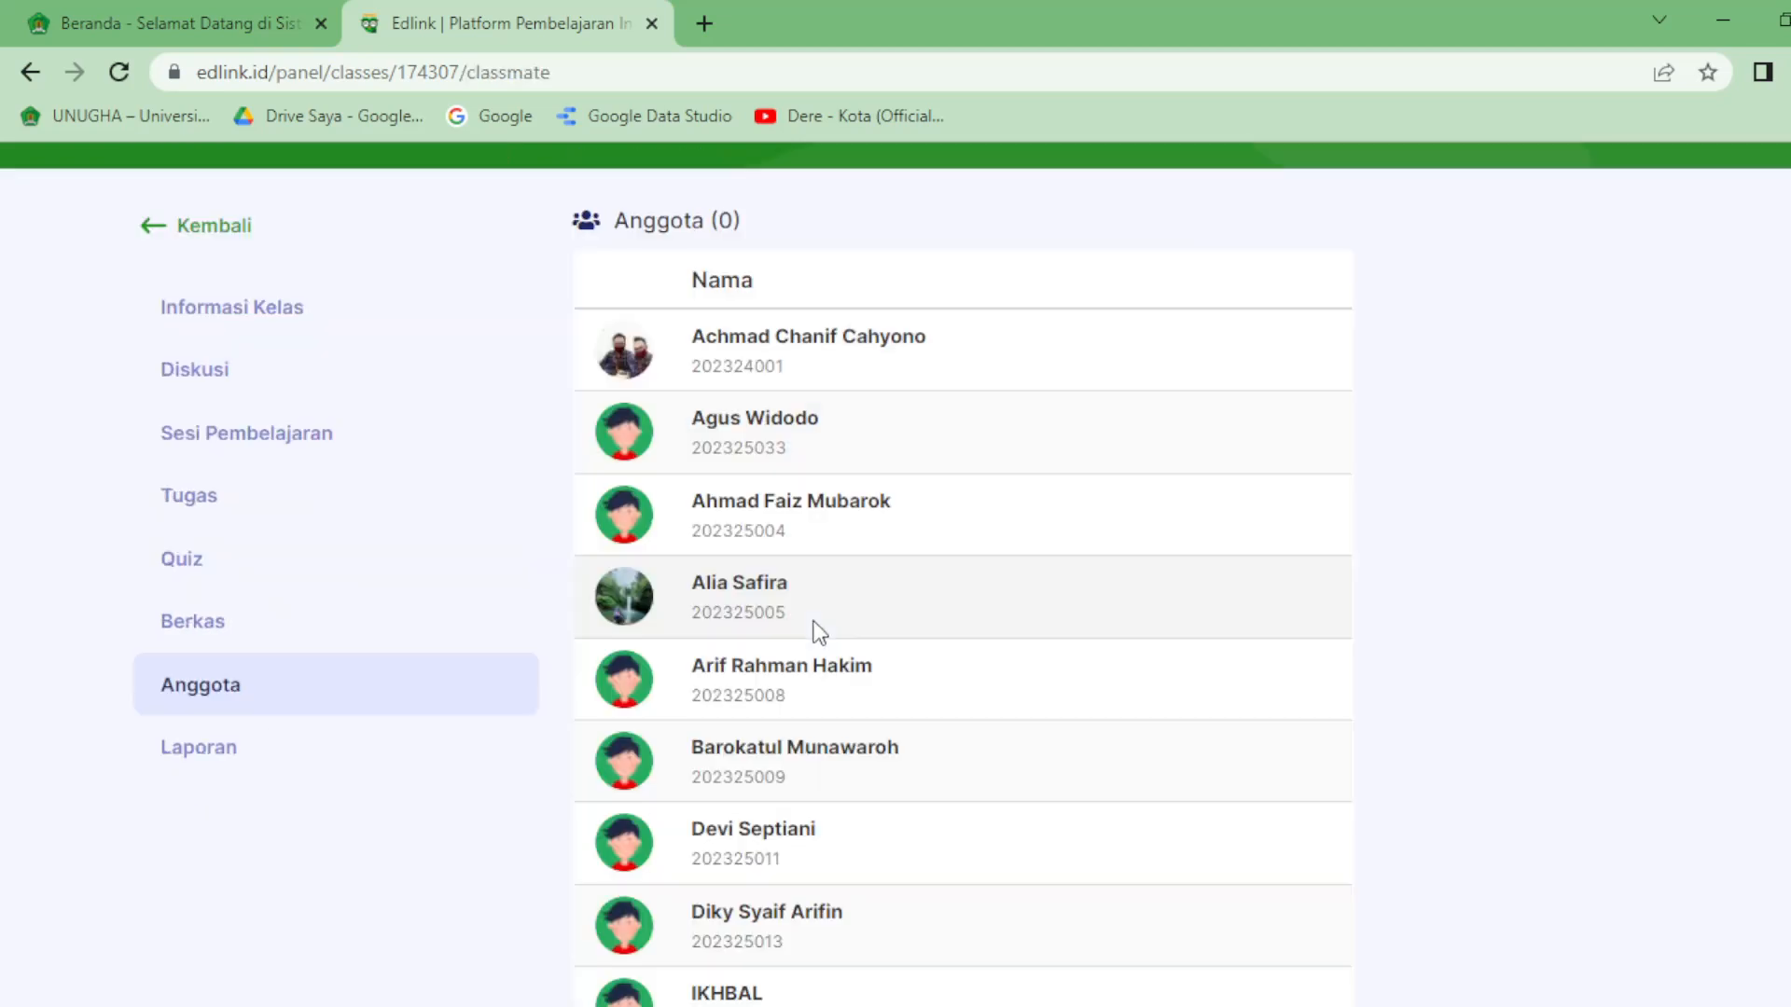
pyautogui.scroll(-2, 815, 628)
pyautogui.scroll(3, 815, 627)
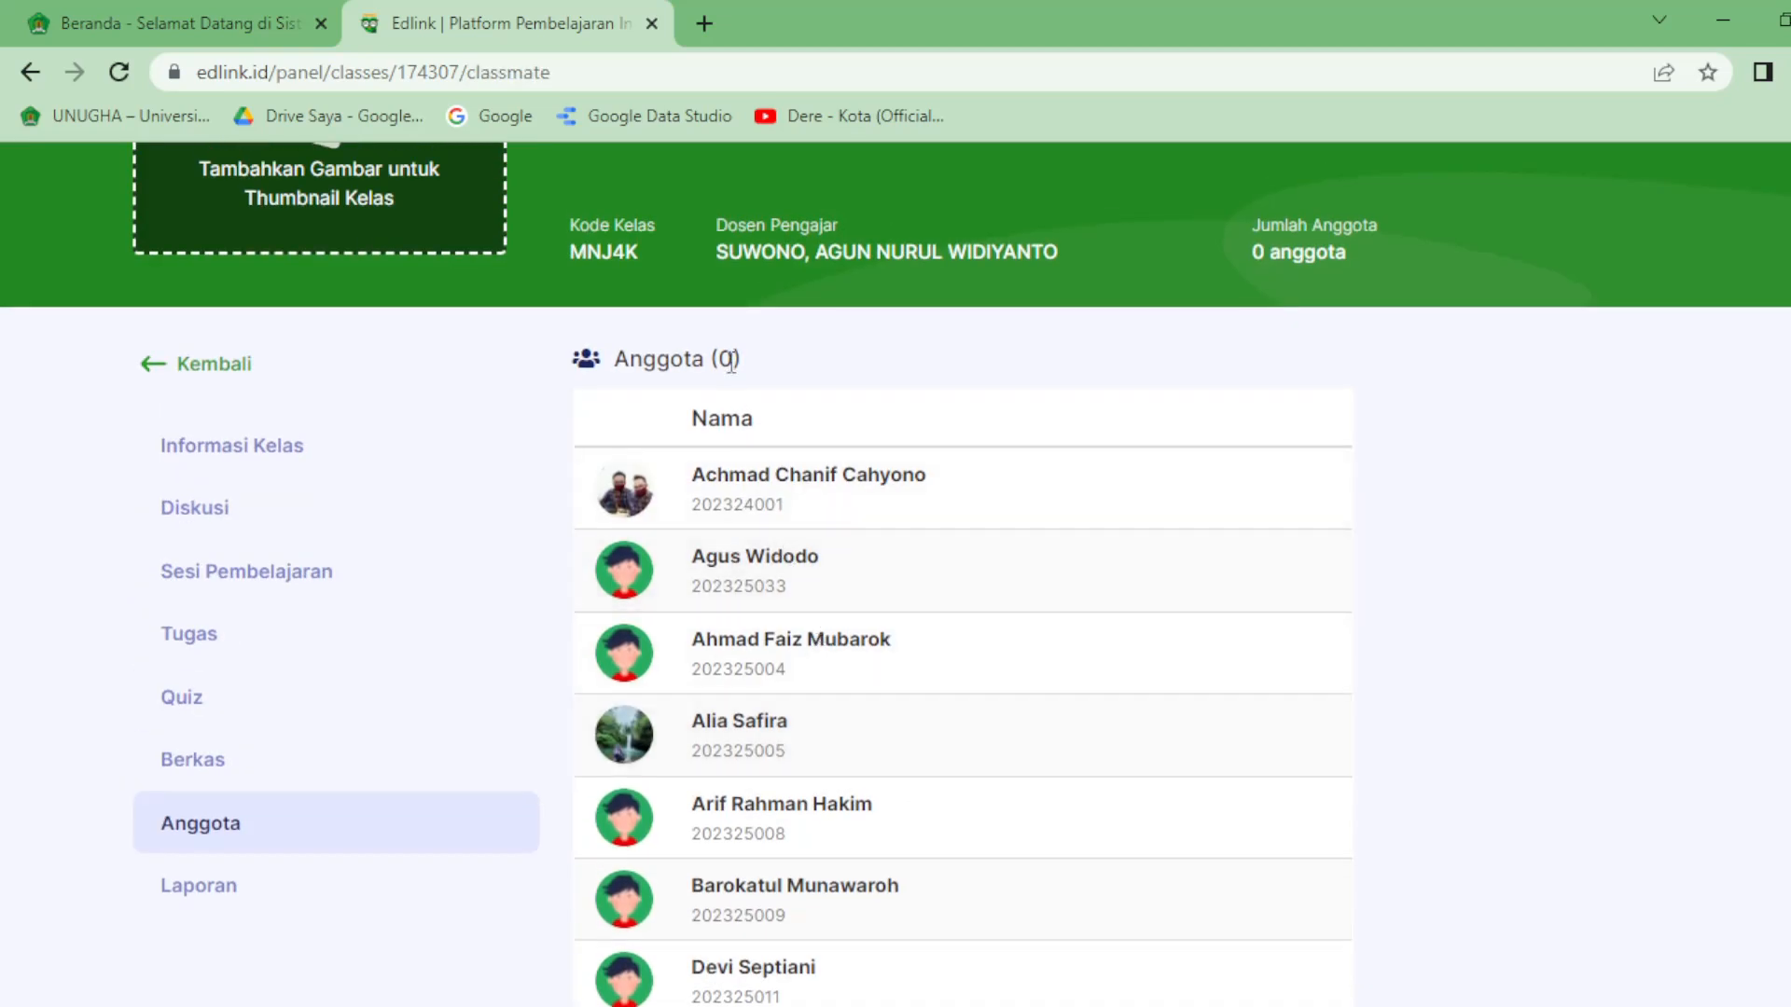
pyautogui.click(245, 445)
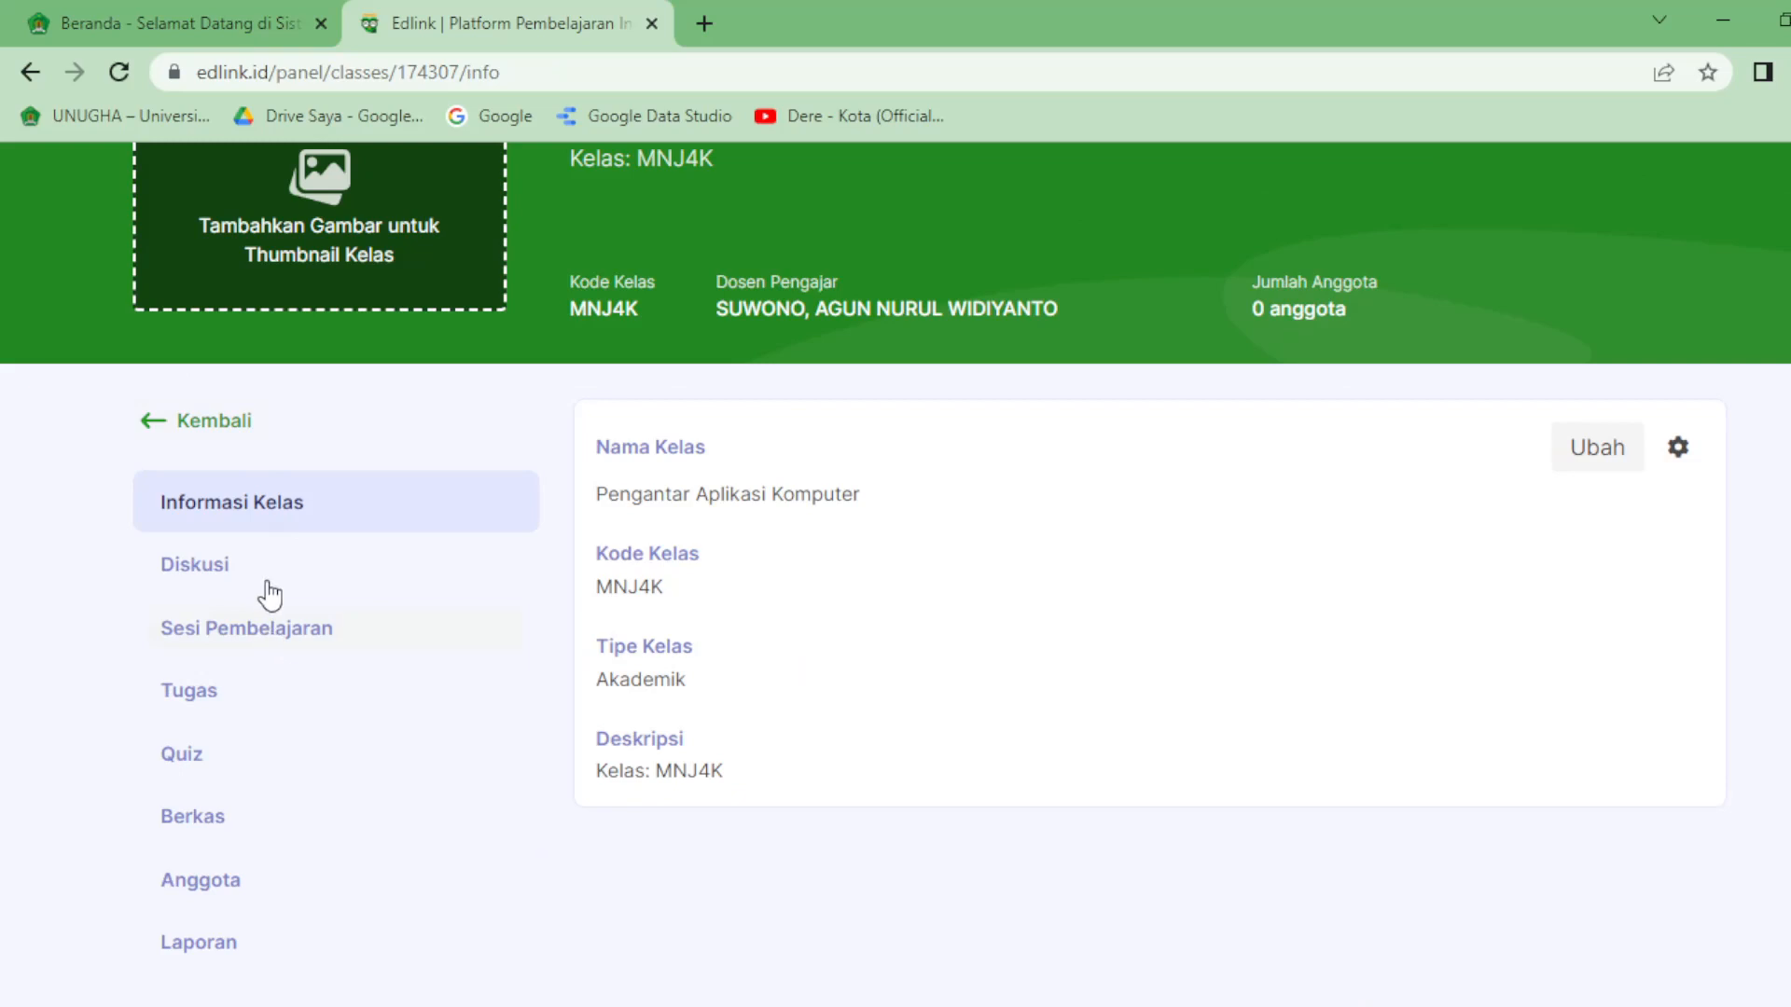
# Start sharing a Materi item from the class discussion and choose Sesi 9 as its session
pyautogui.click(231, 578)
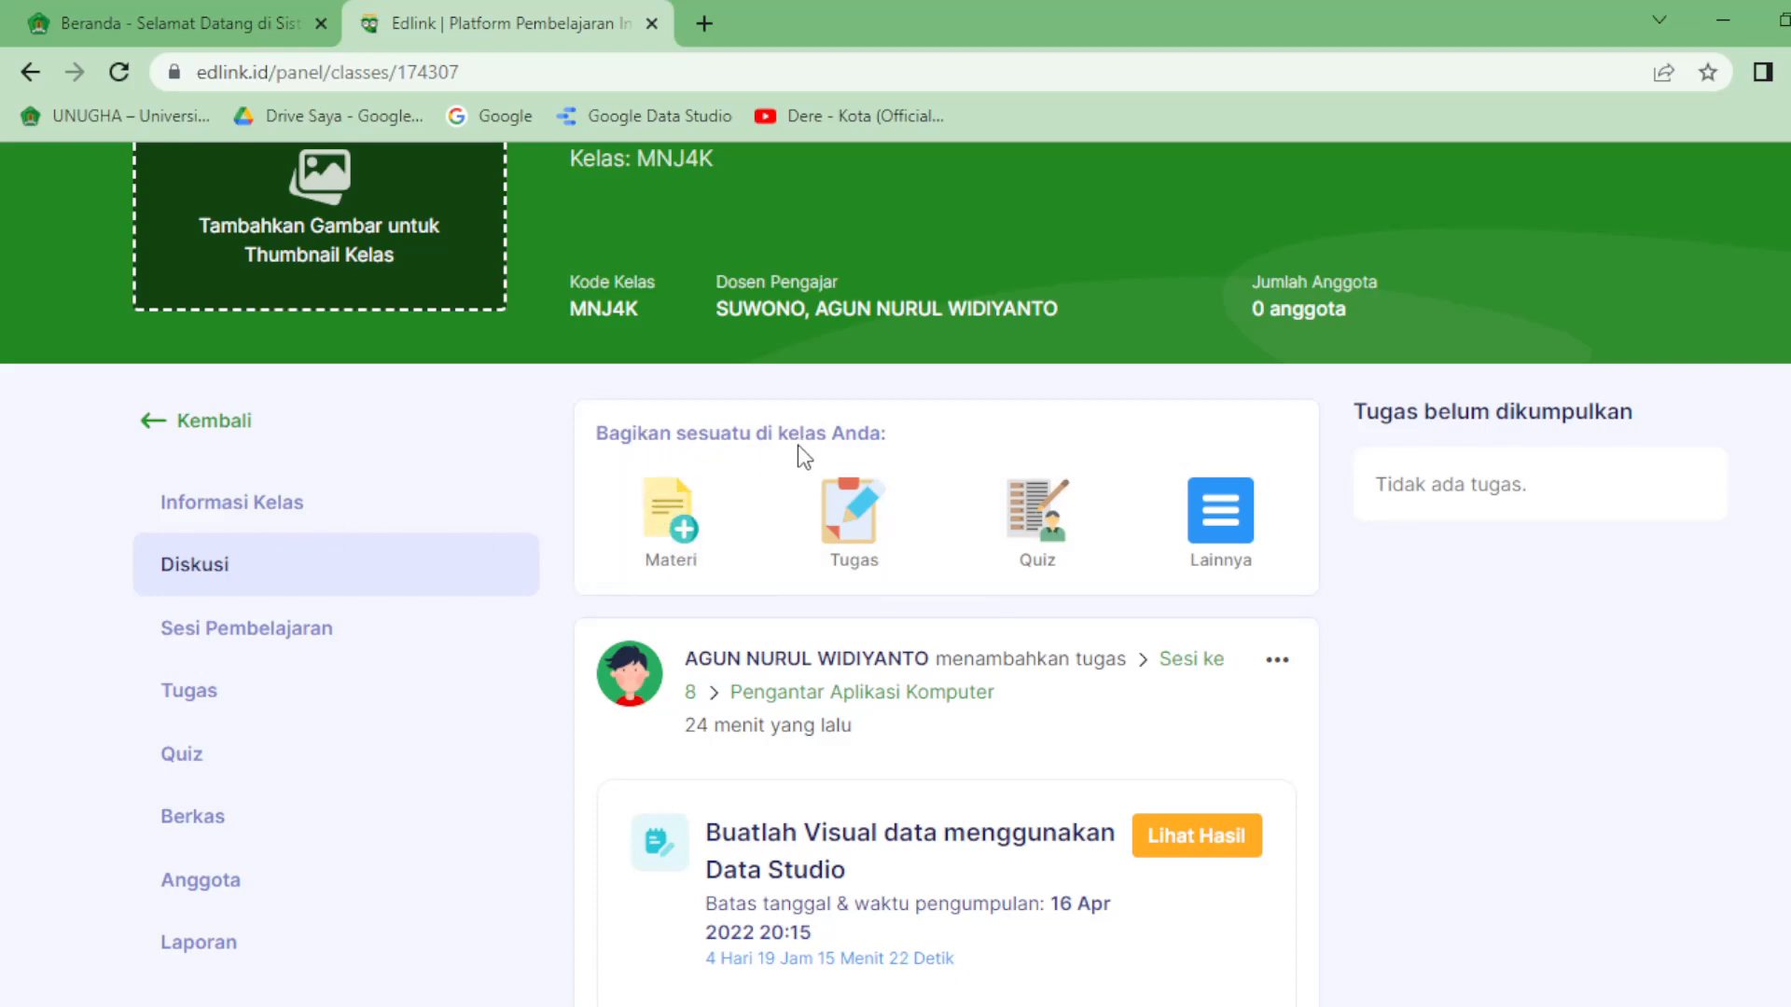
pyautogui.click(695, 525)
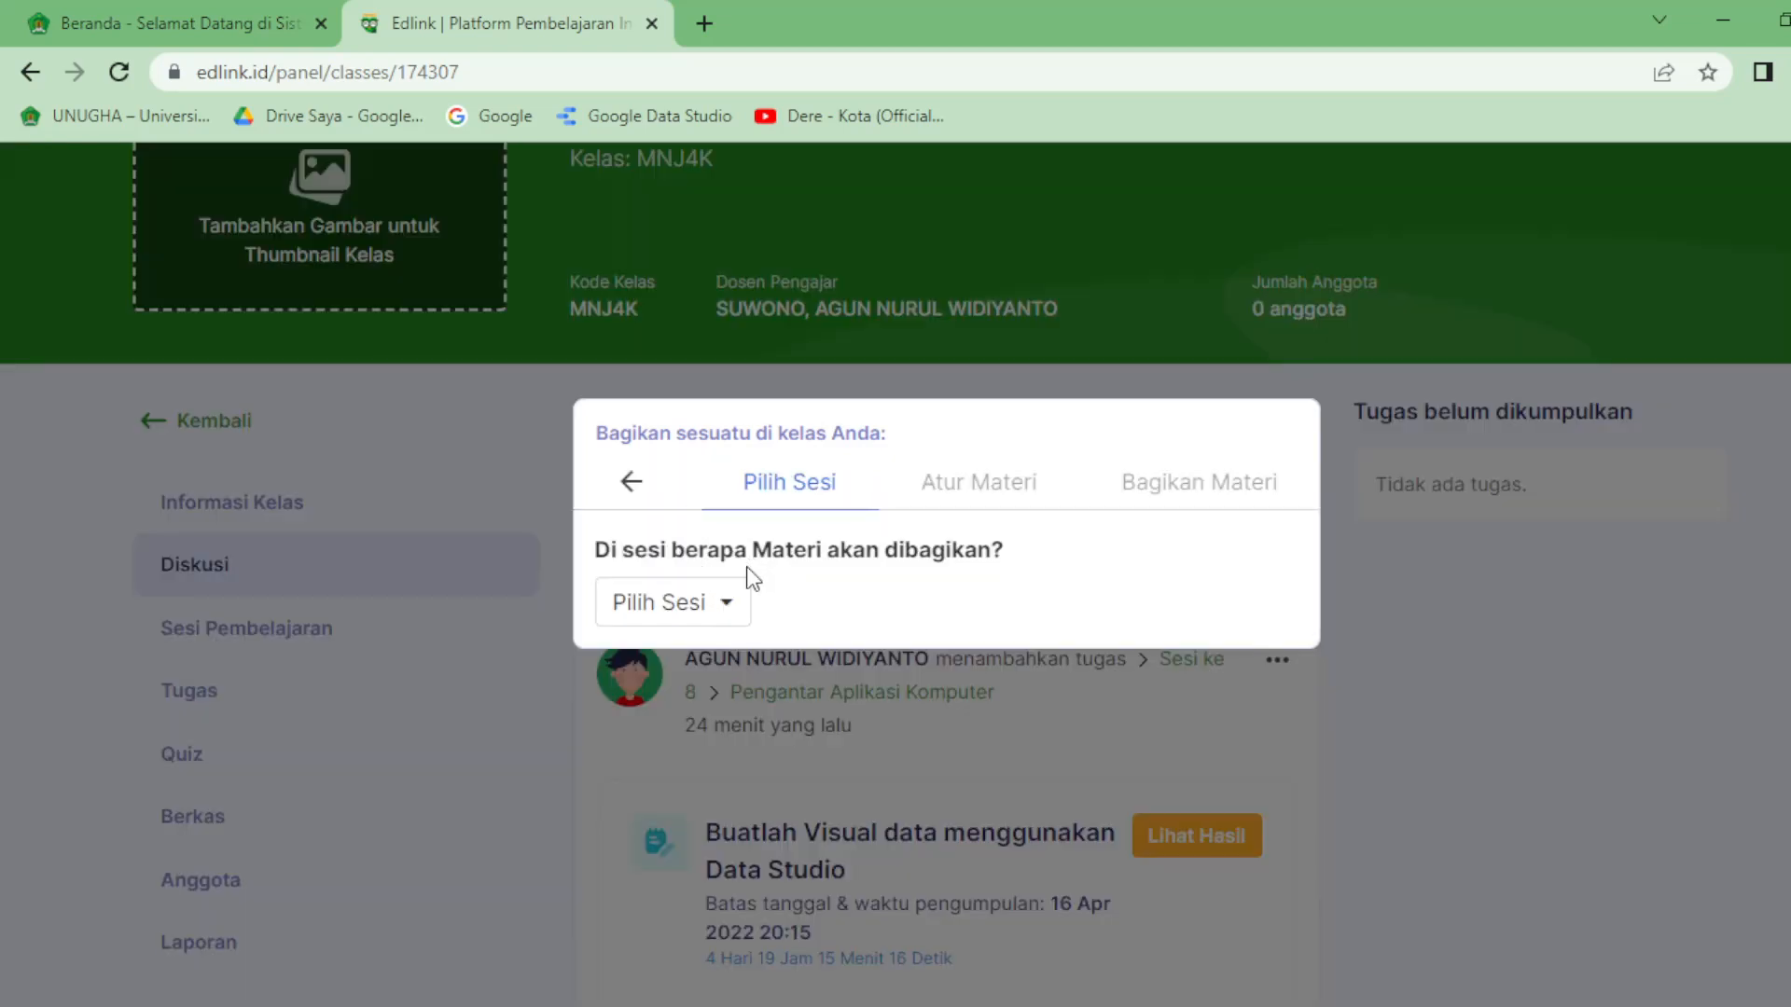
pyautogui.click(730, 613)
pyautogui.scroll(-1, 732, 755)
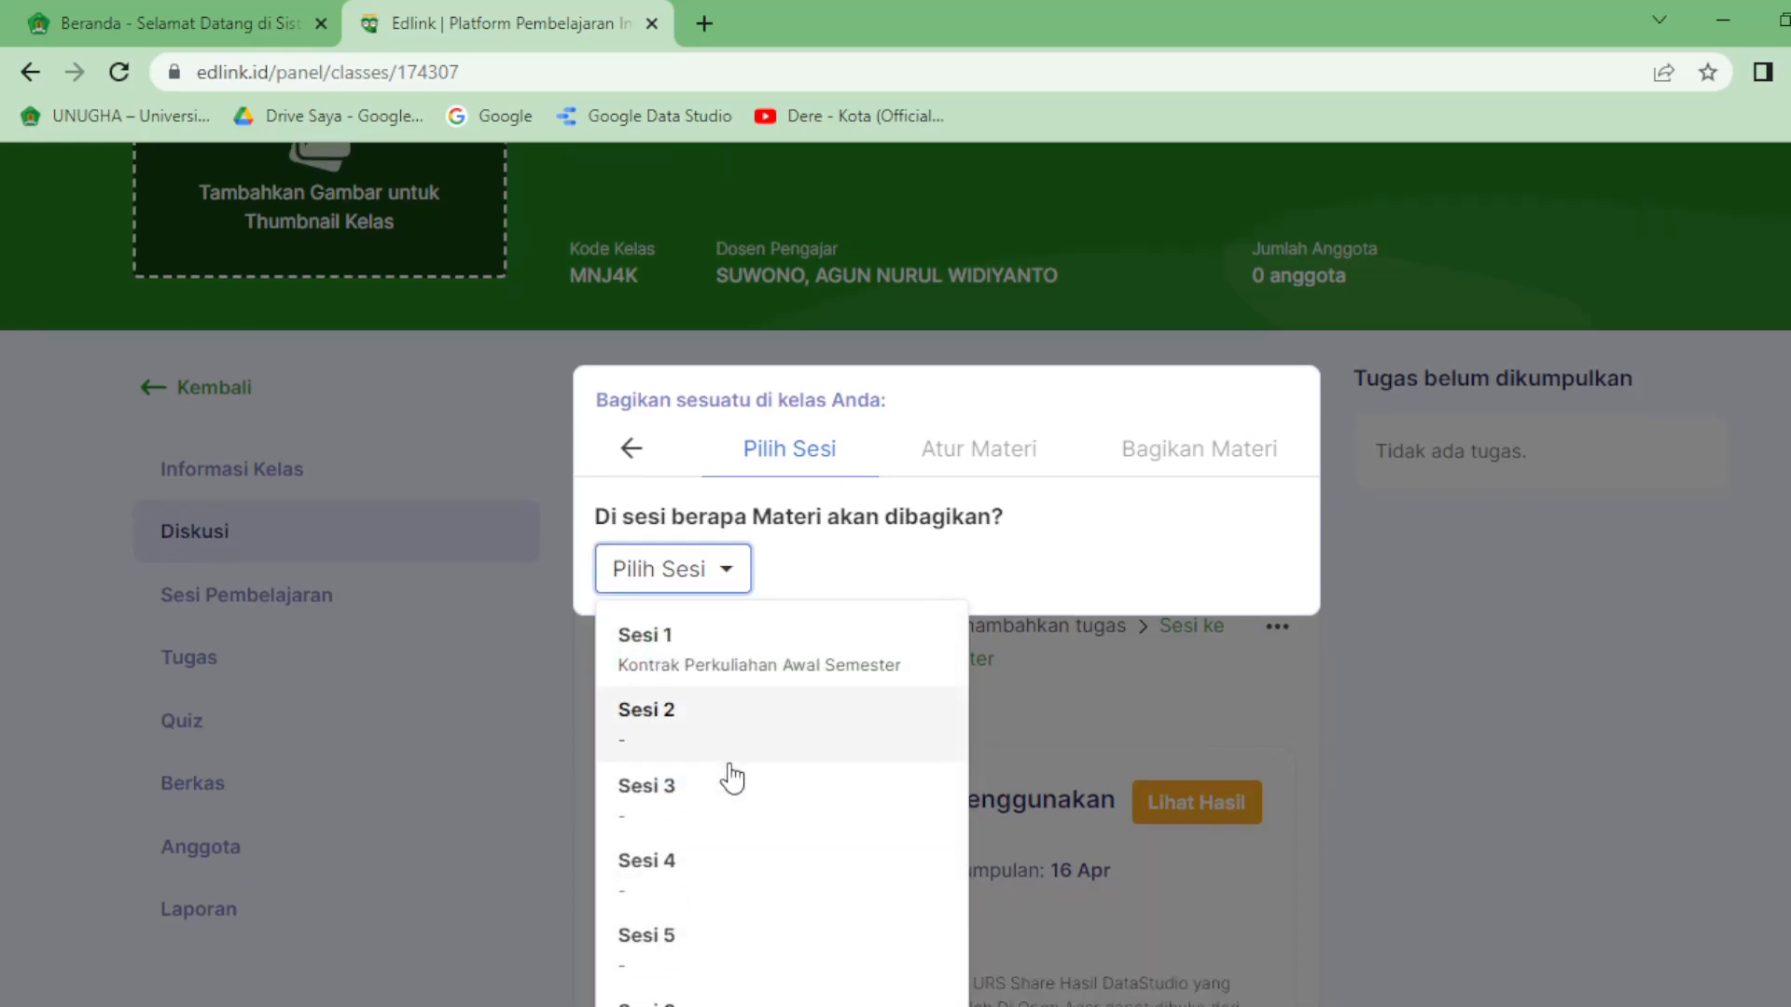
pyautogui.scroll(-3, 732, 779)
pyautogui.scroll(-2, 732, 779)
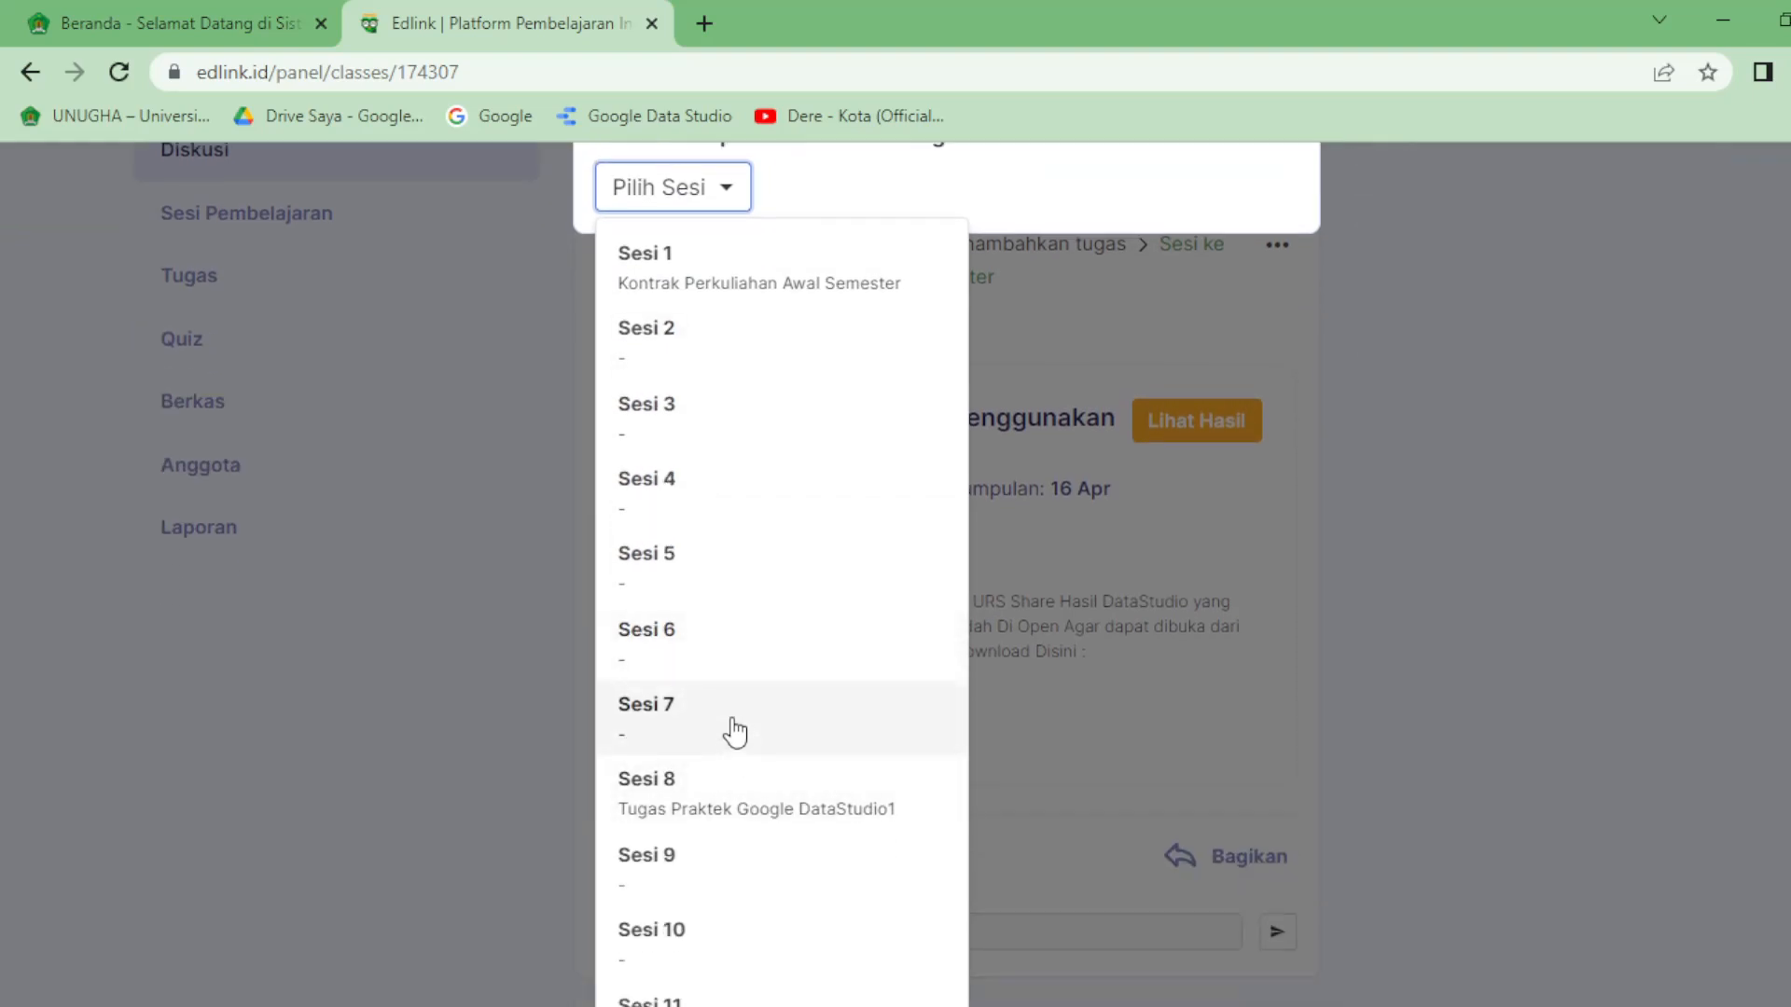
pyautogui.click(728, 870)
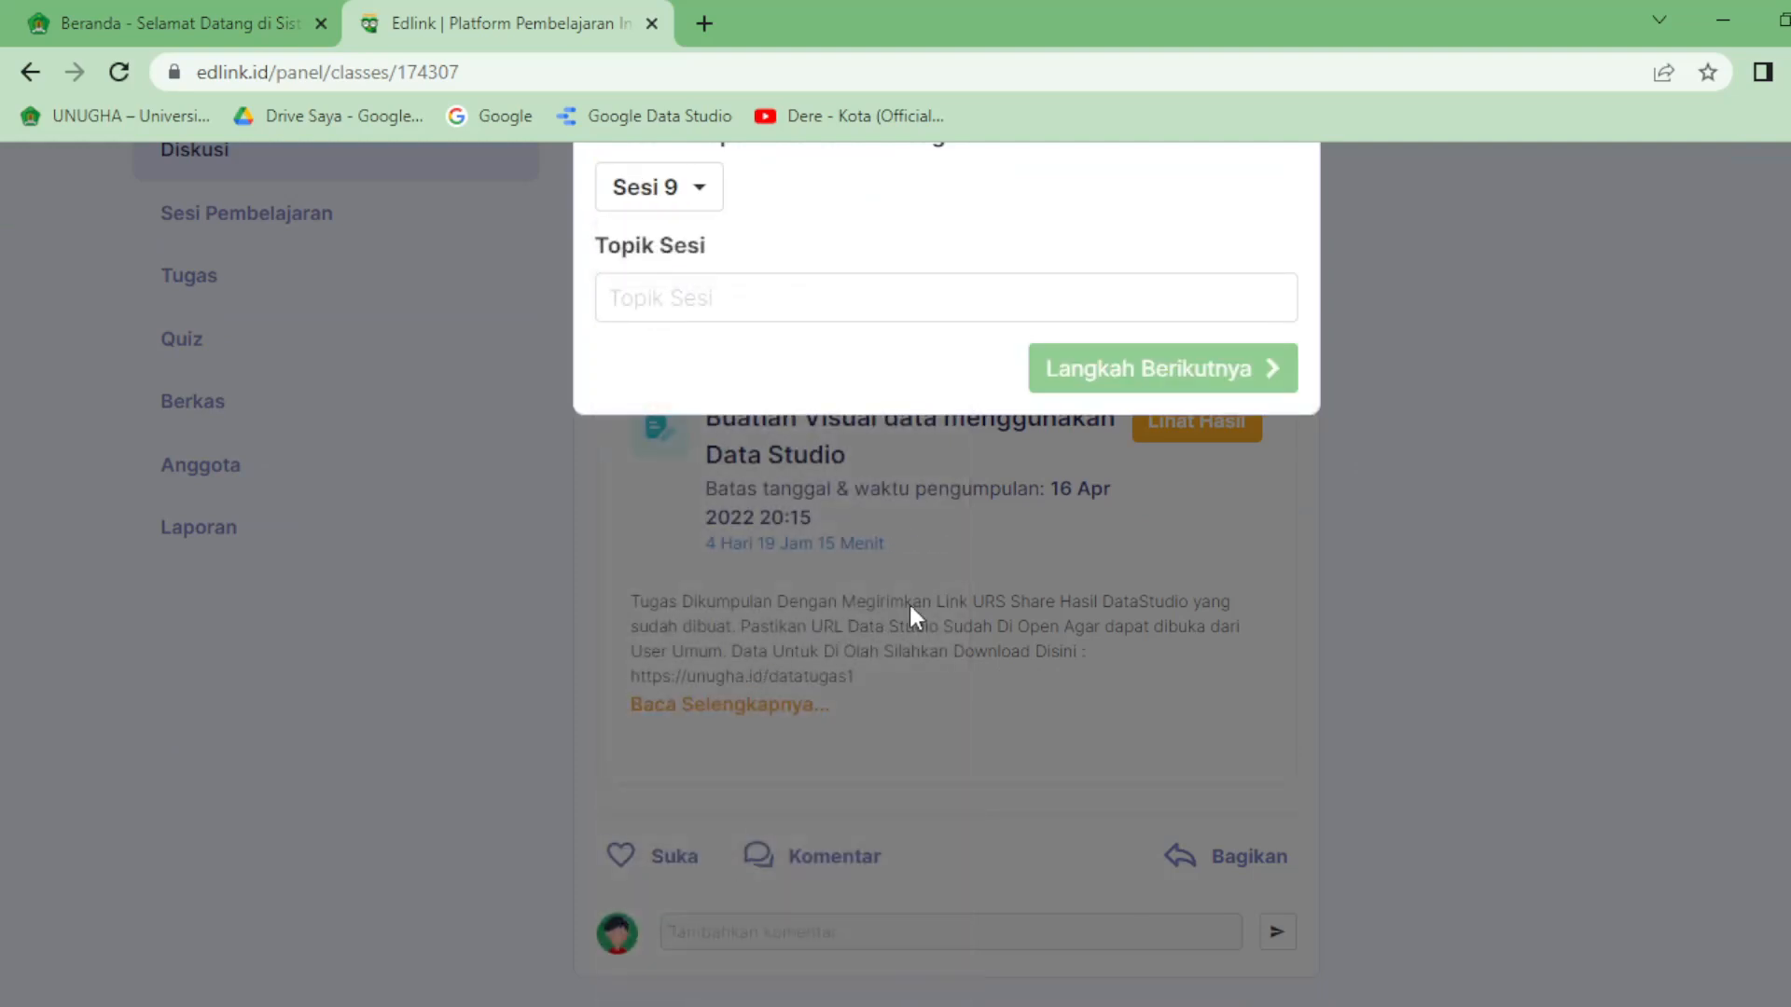
# Set the session topic to "Pengantar Teknologi 5G di Dunia Industri dan Pendidikan" and proceed to the material setup
pyautogui.scroll(3, 908, 602)
pyautogui.click(758, 582)
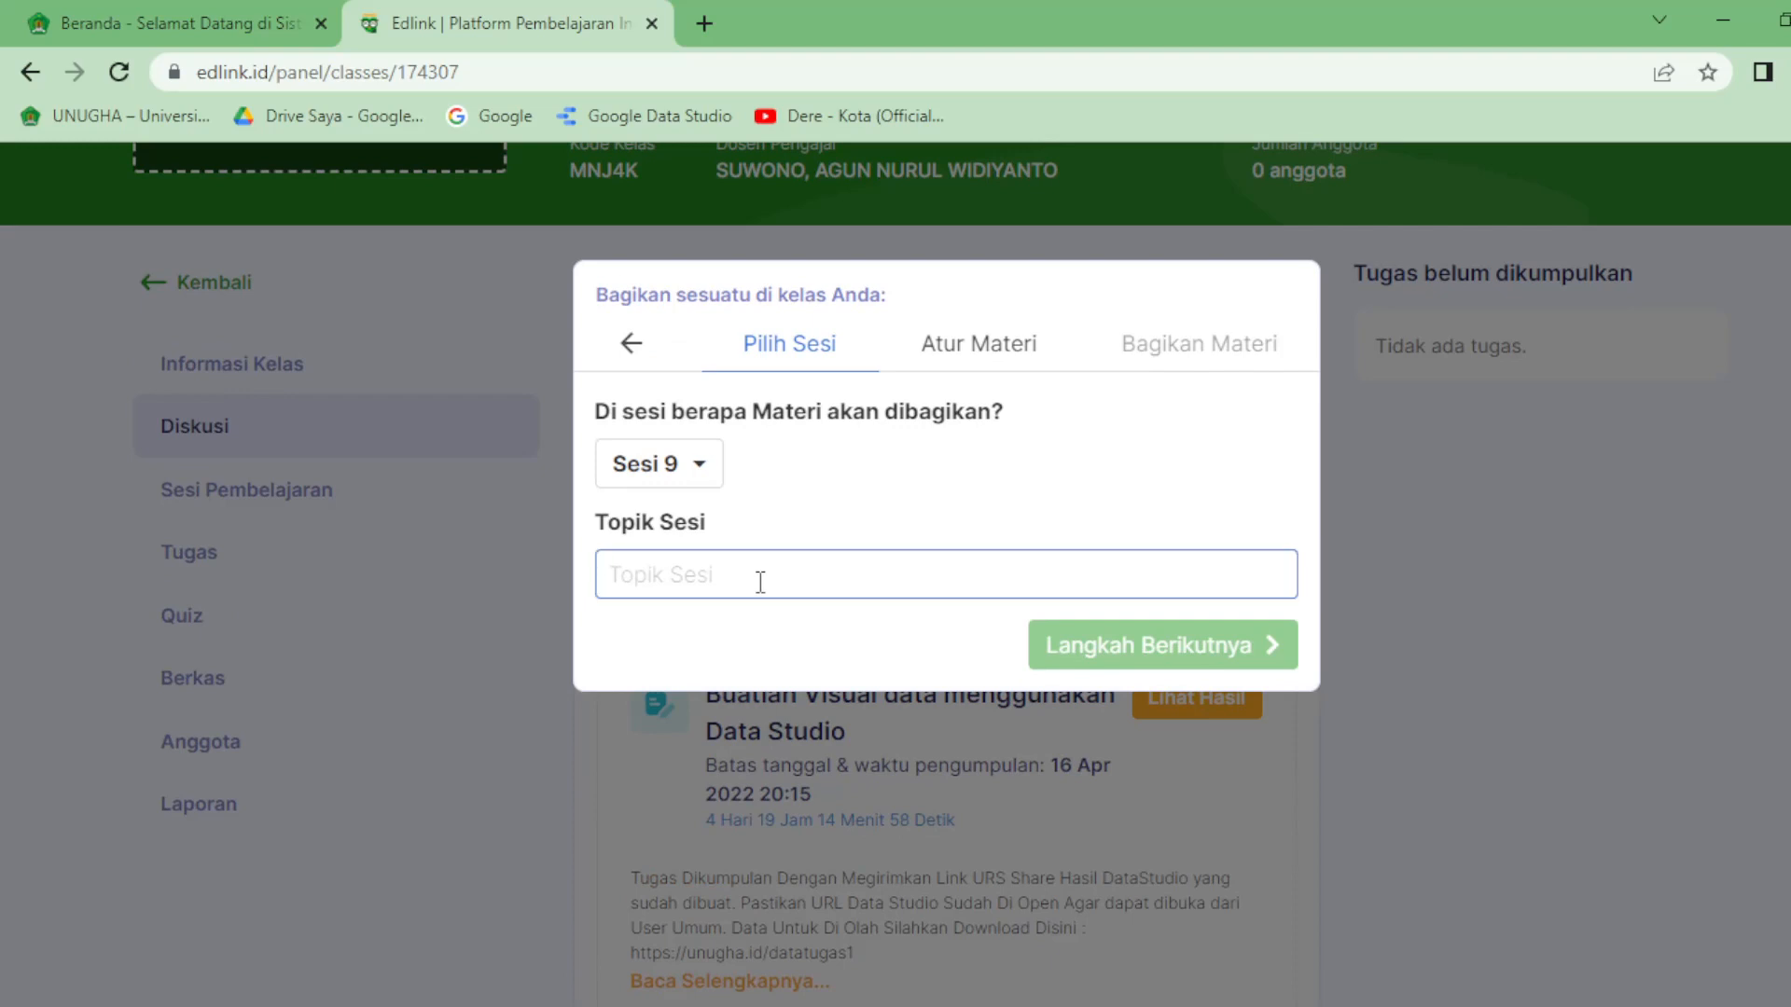
pyautogui.write('Pengan')
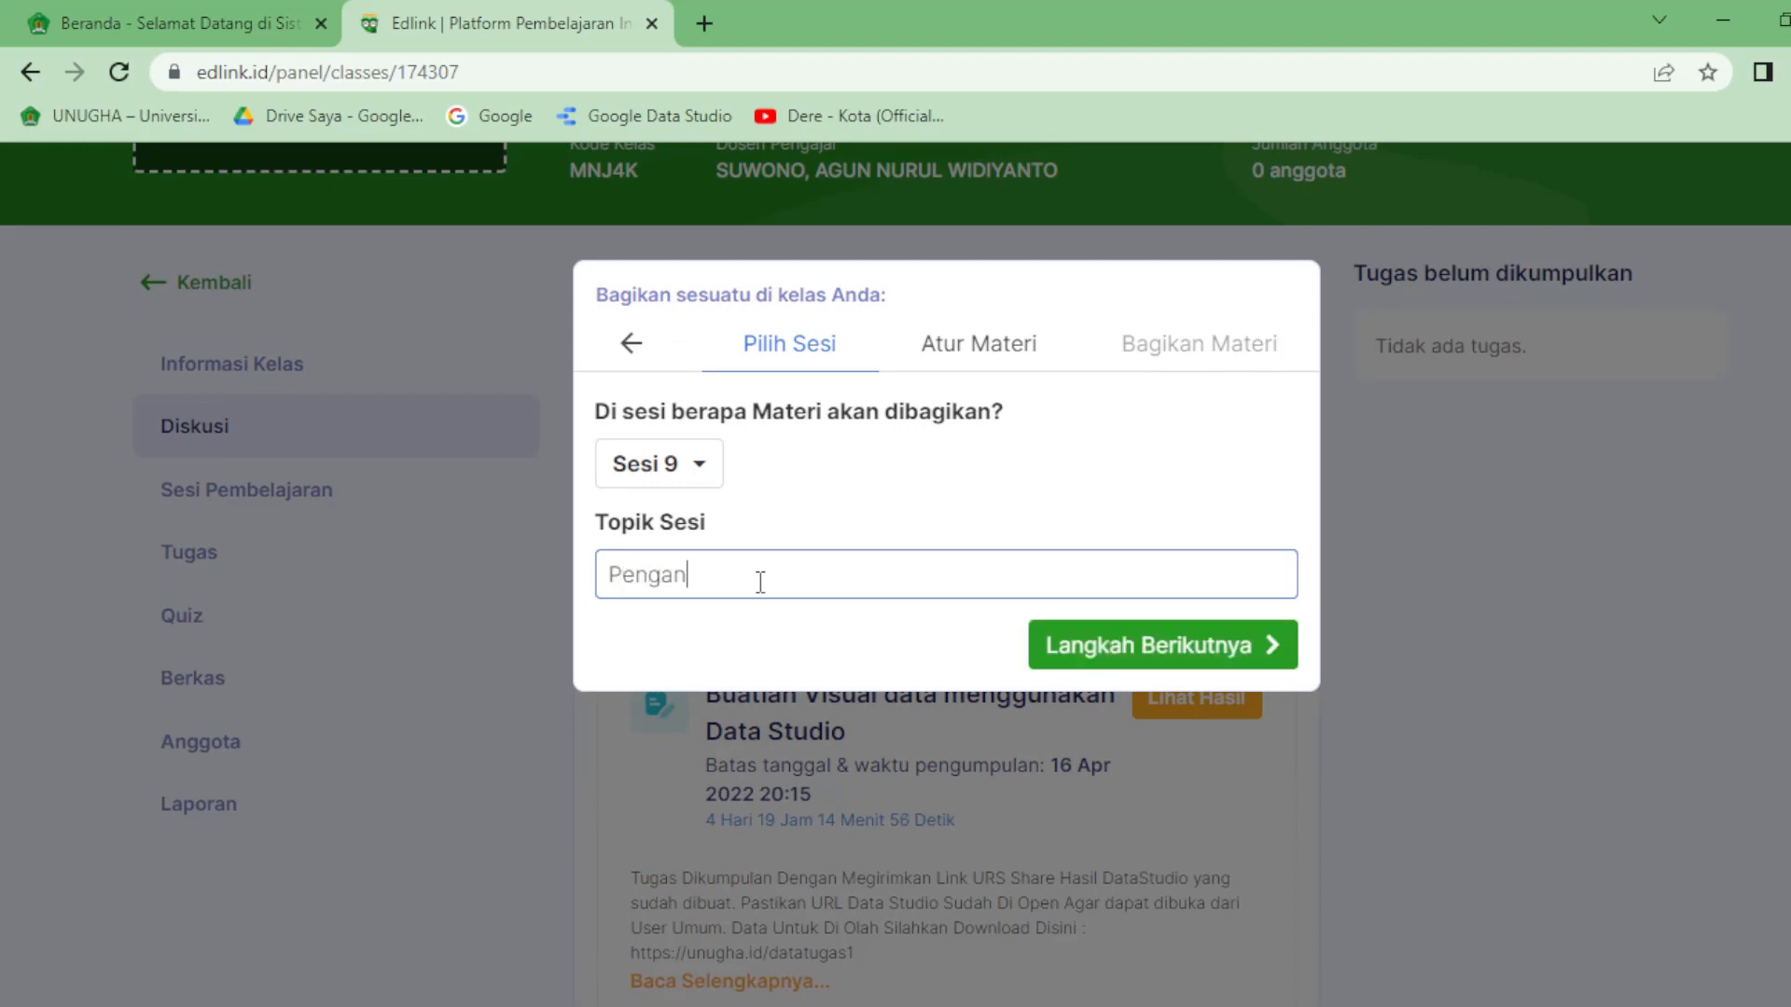
pyautogui.write('tara T')
pyautogui.press('BackSpace')
pyautogui.press('BackSpace')
pyautogui.press('BackSpace')
pyautogui.write('Teknologi 5G di Dunia')
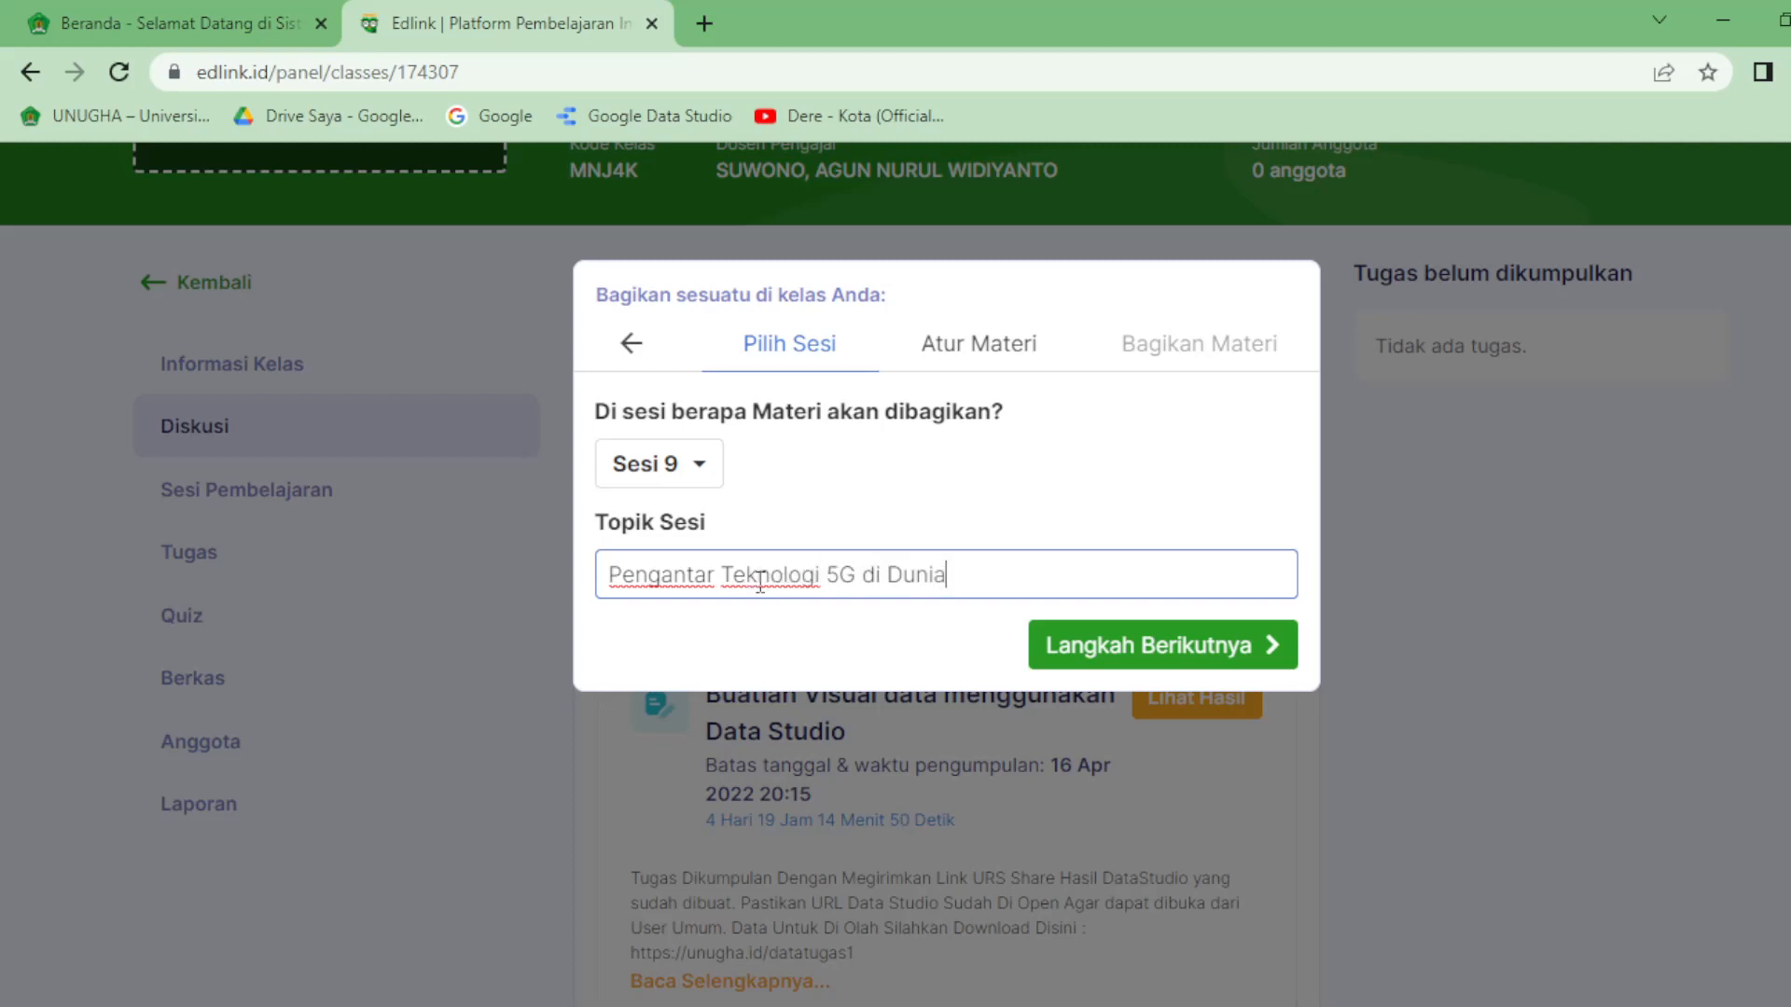
pyautogui.write(' Industri ')
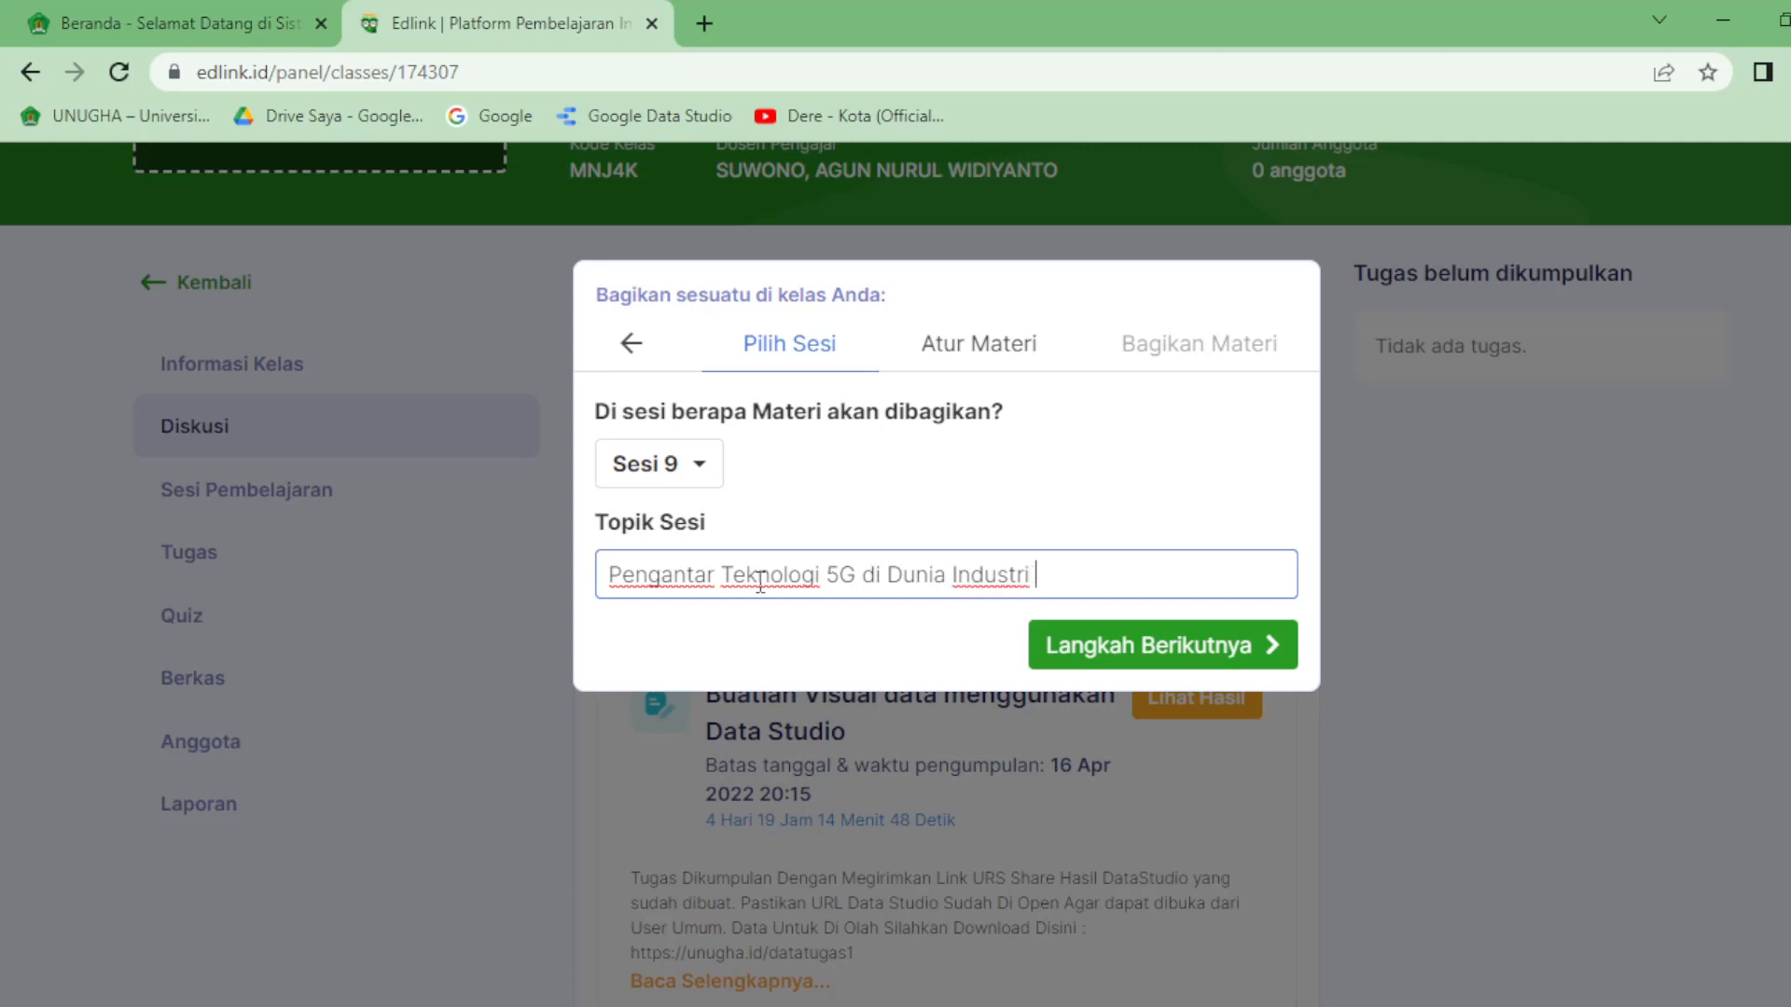
pyautogui.write('dan Pendidiakn')
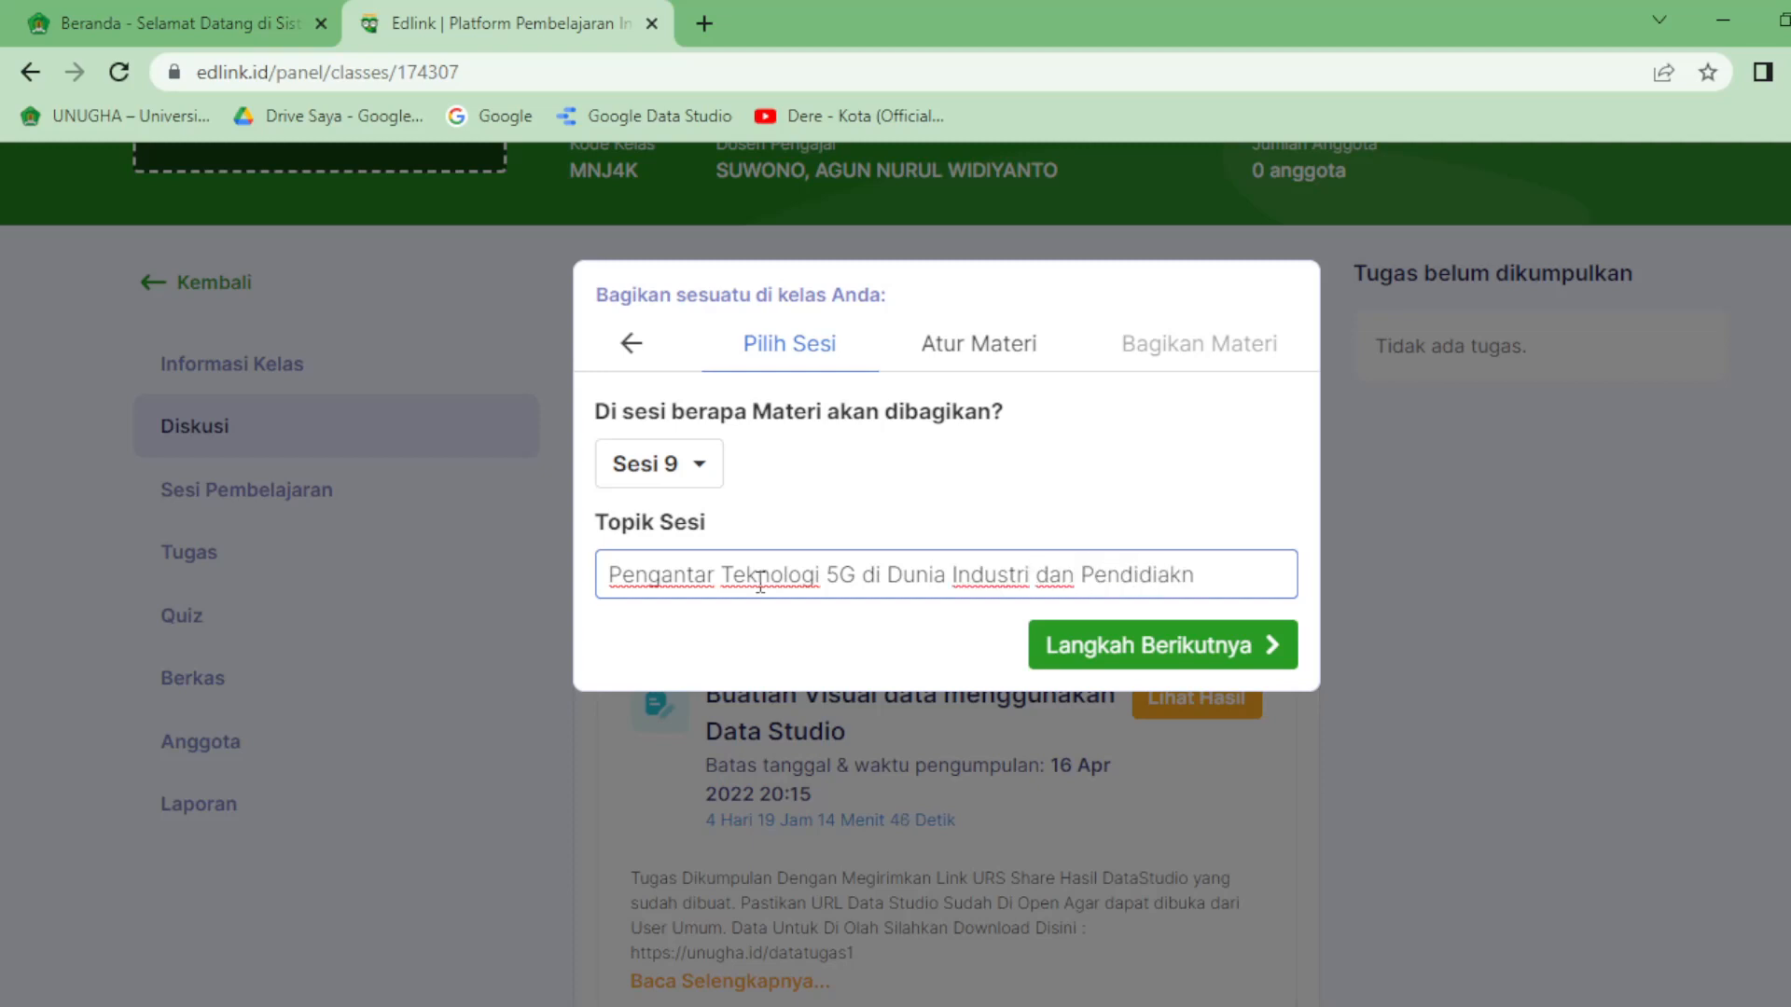
pyautogui.press('BackSpace')
pyautogui.press('BackSpace')
pyautogui.press('BackSpace')
pyautogui.write('kan')
pyautogui.click(1063, 644)
# Enter "Materi Pengantar Teknologi" as the material's title
pyautogui.click(766, 679)
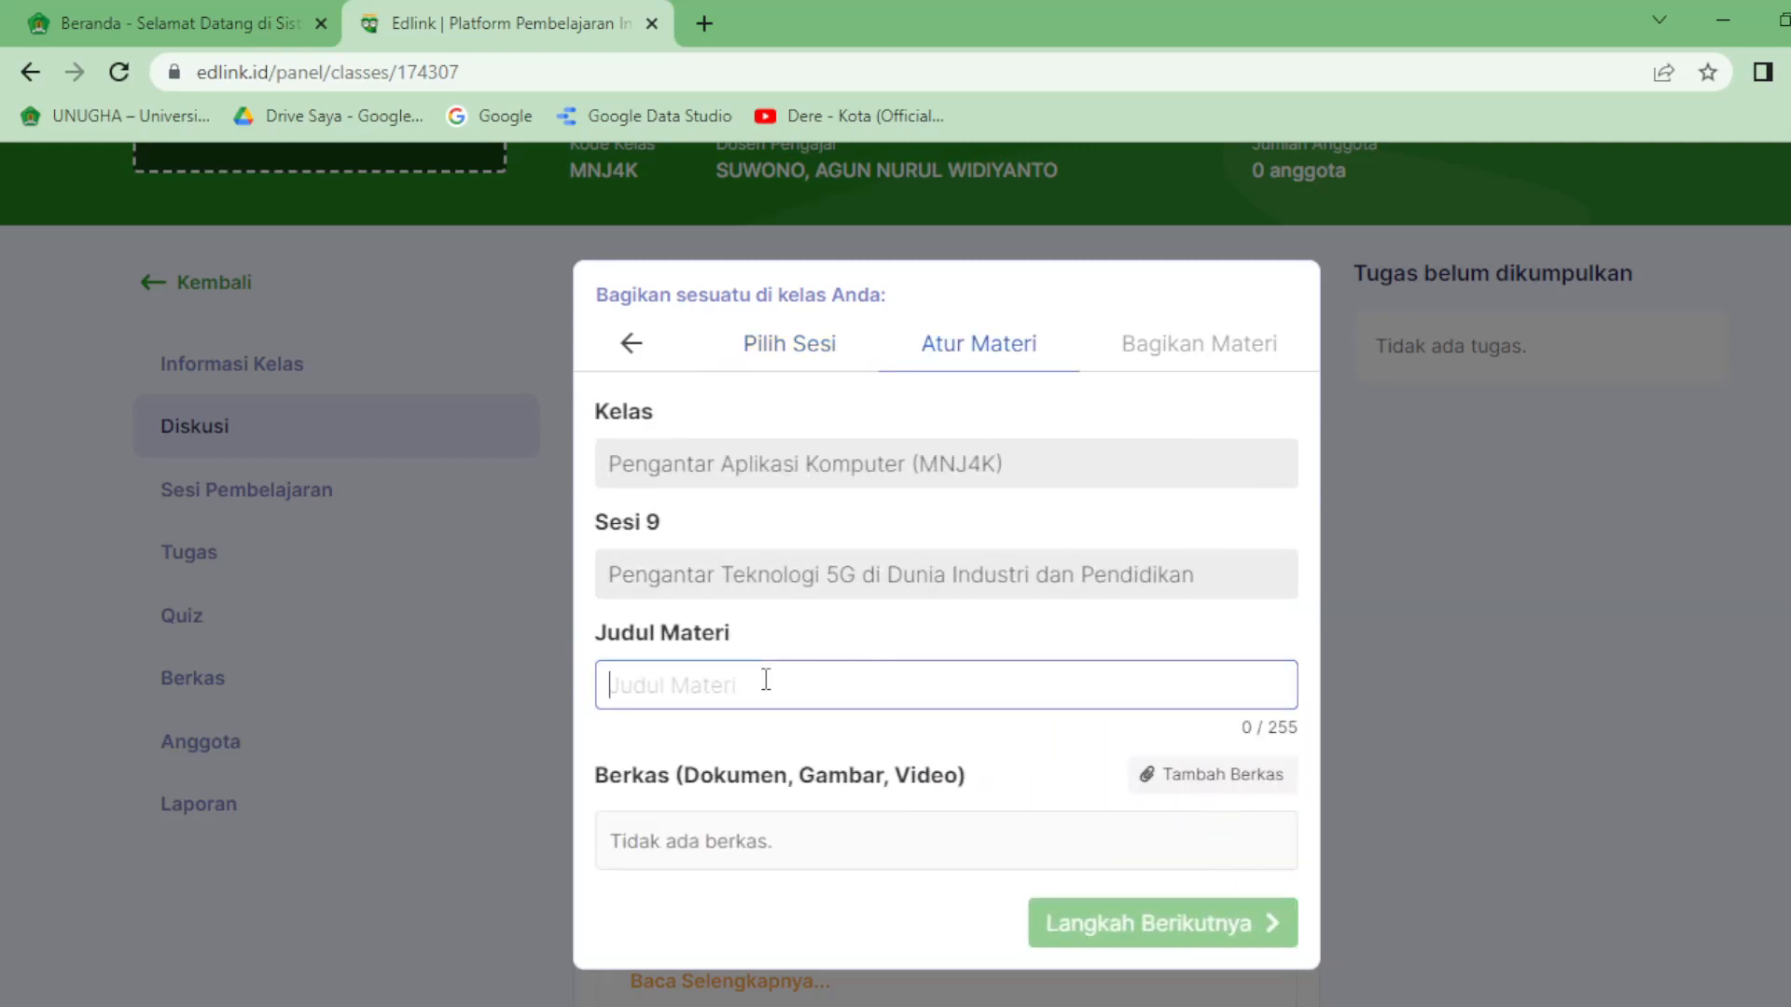
pyautogui.write('Mae')
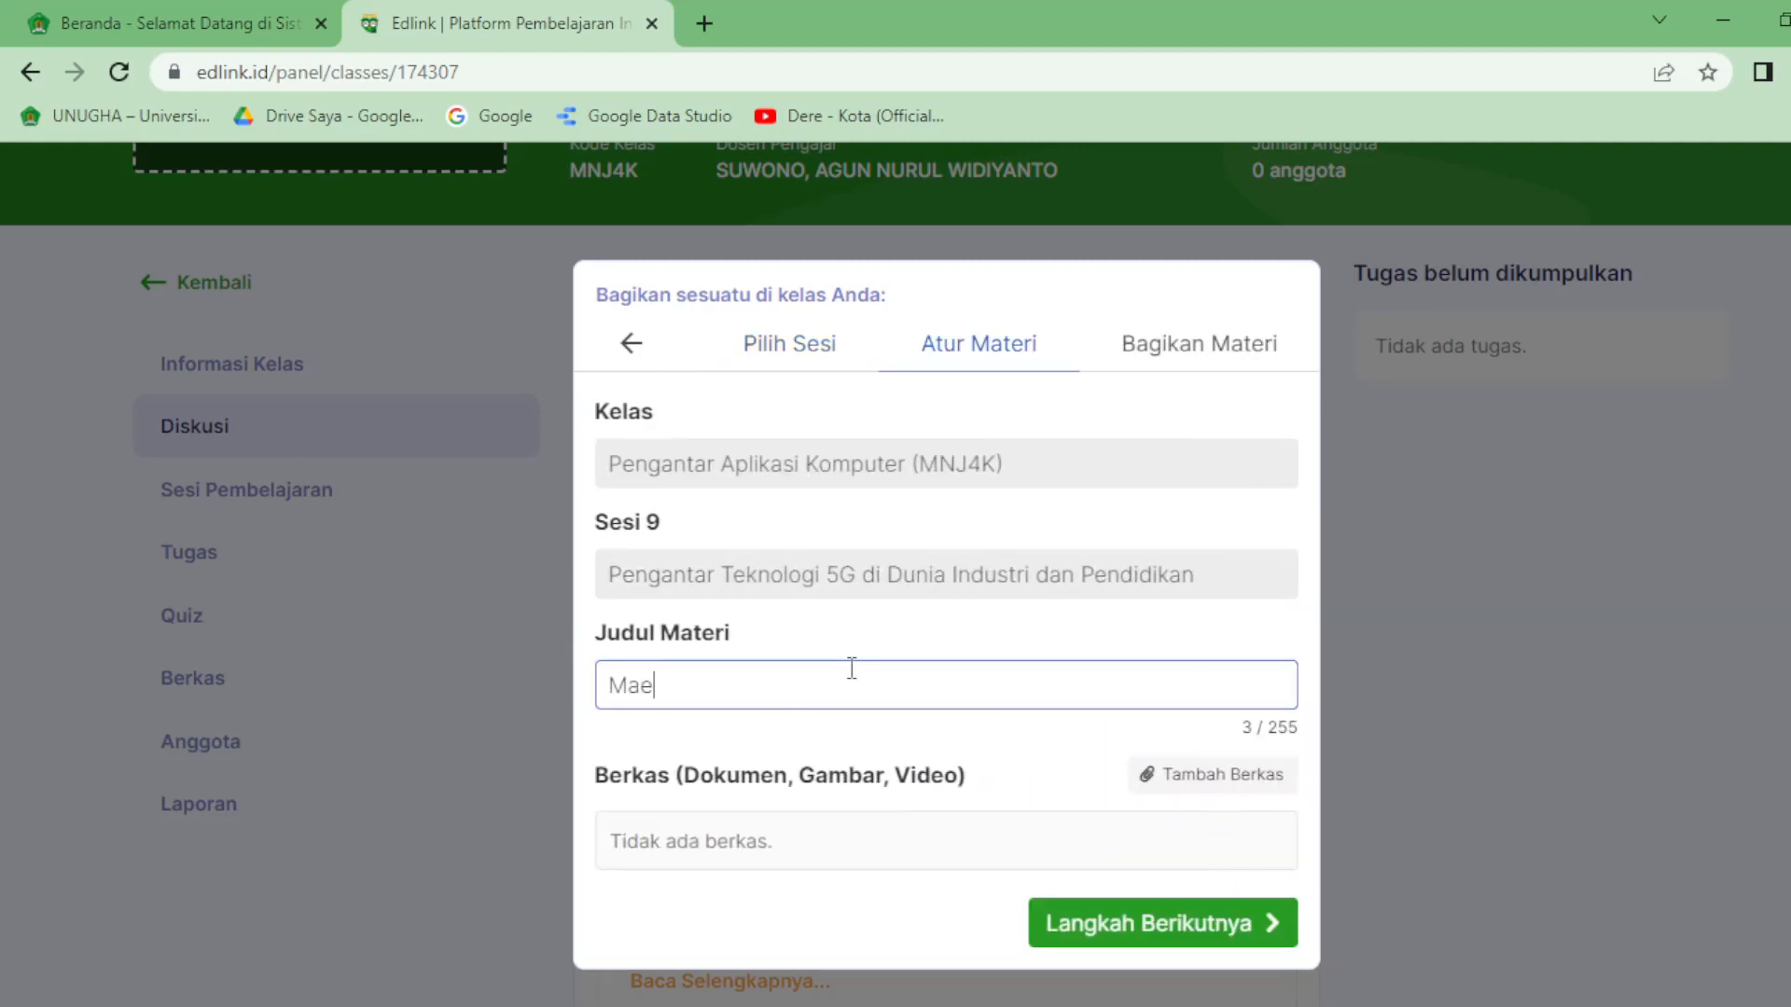
pyautogui.press('BackSpace')
pyautogui.write('teri Pengantar Tekno')
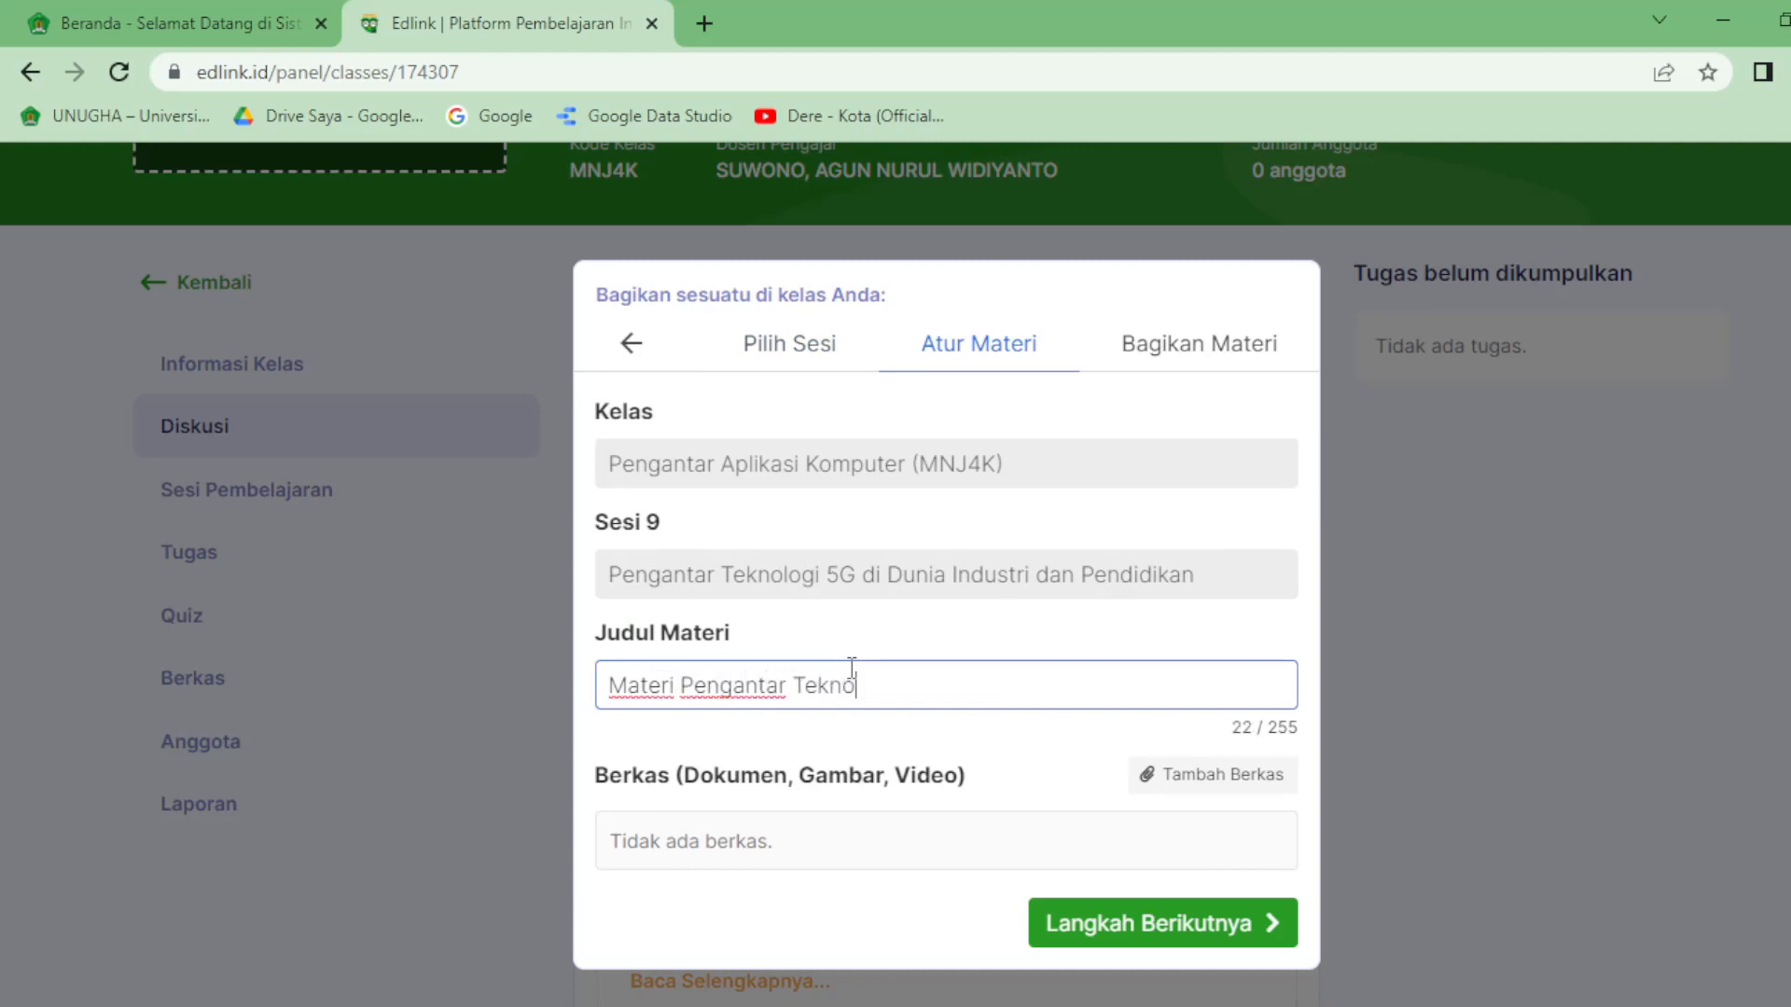
pyautogui.write('logi')
pyautogui.click(871, 826)
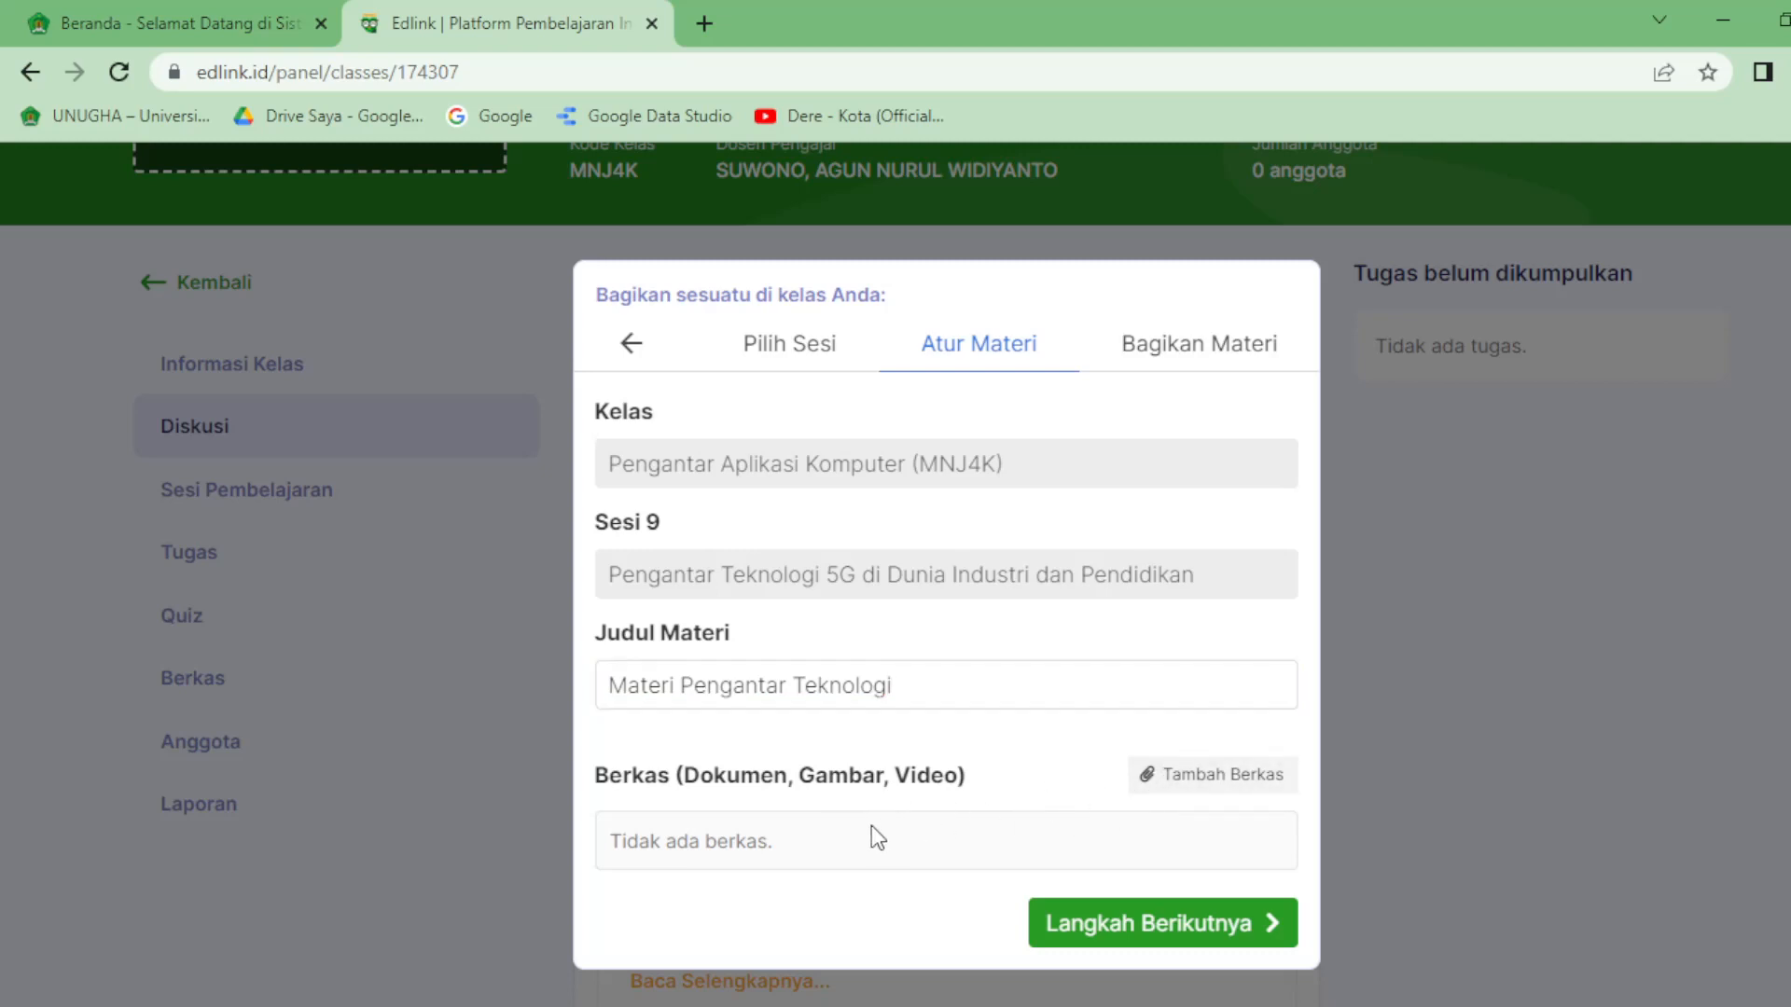
# Upload the file "Pengantar-Teknologi Teknologi 5G.pdf" to the personal storage of the Media Library
pyautogui.click(1156, 781)
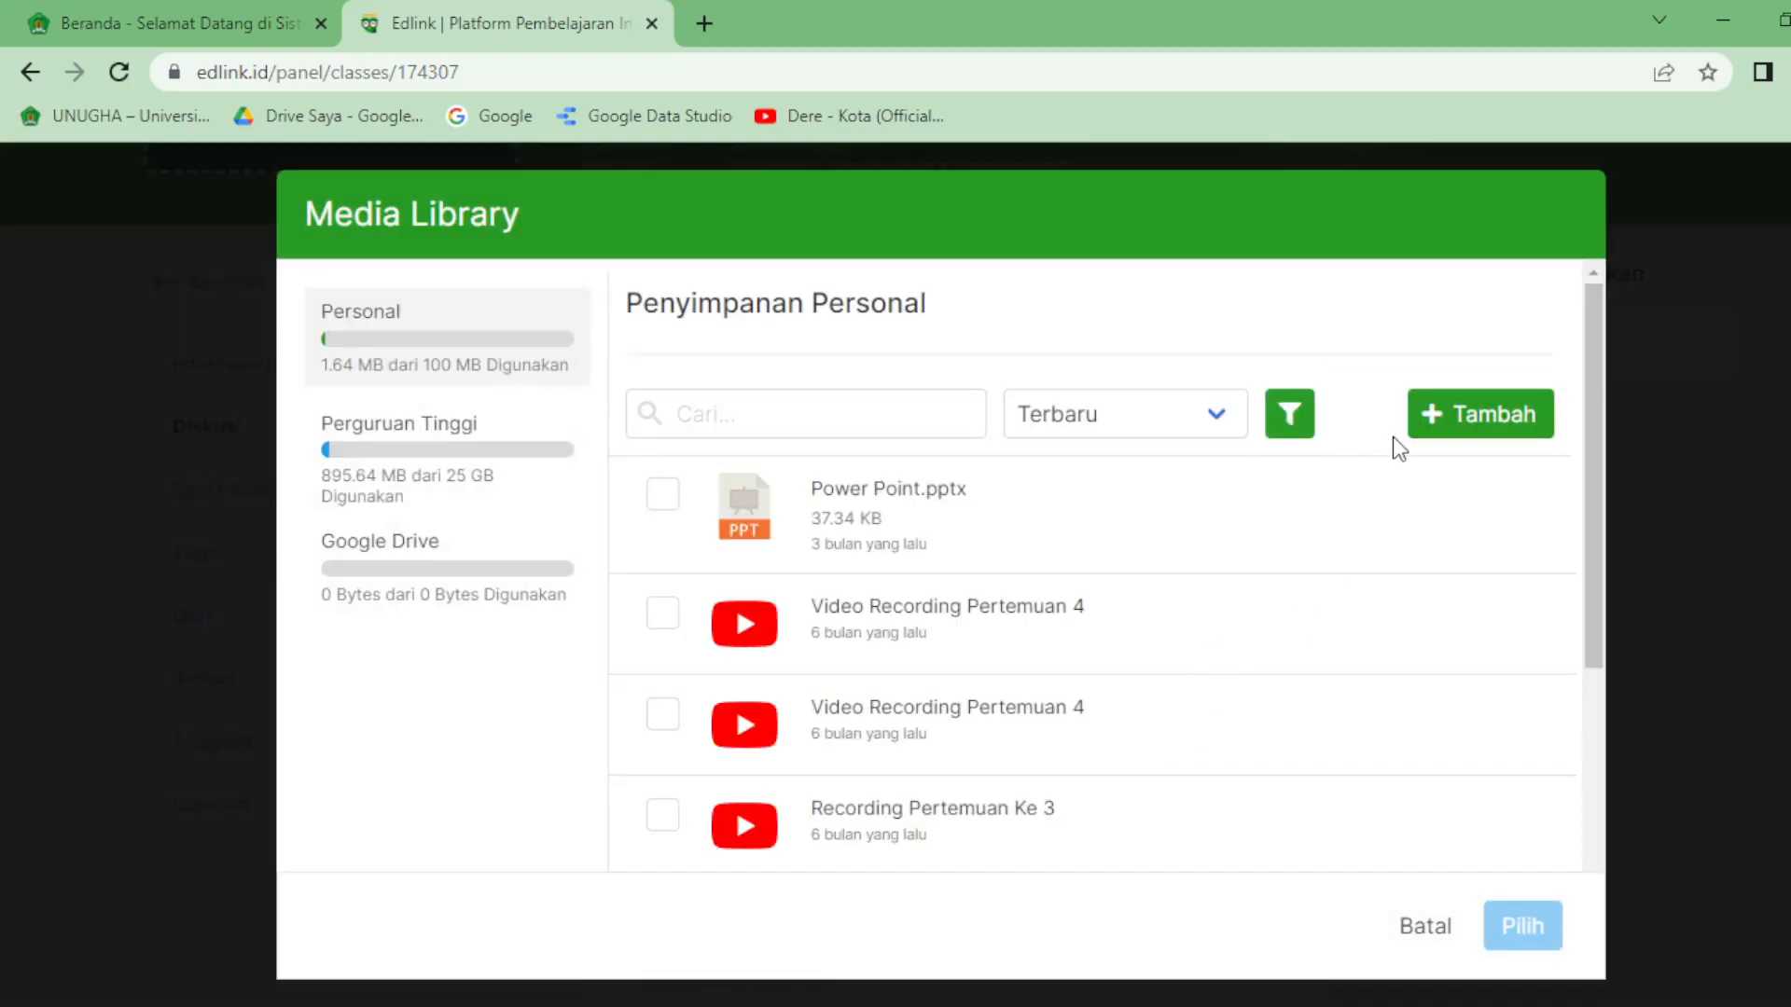
pyautogui.click(1456, 416)
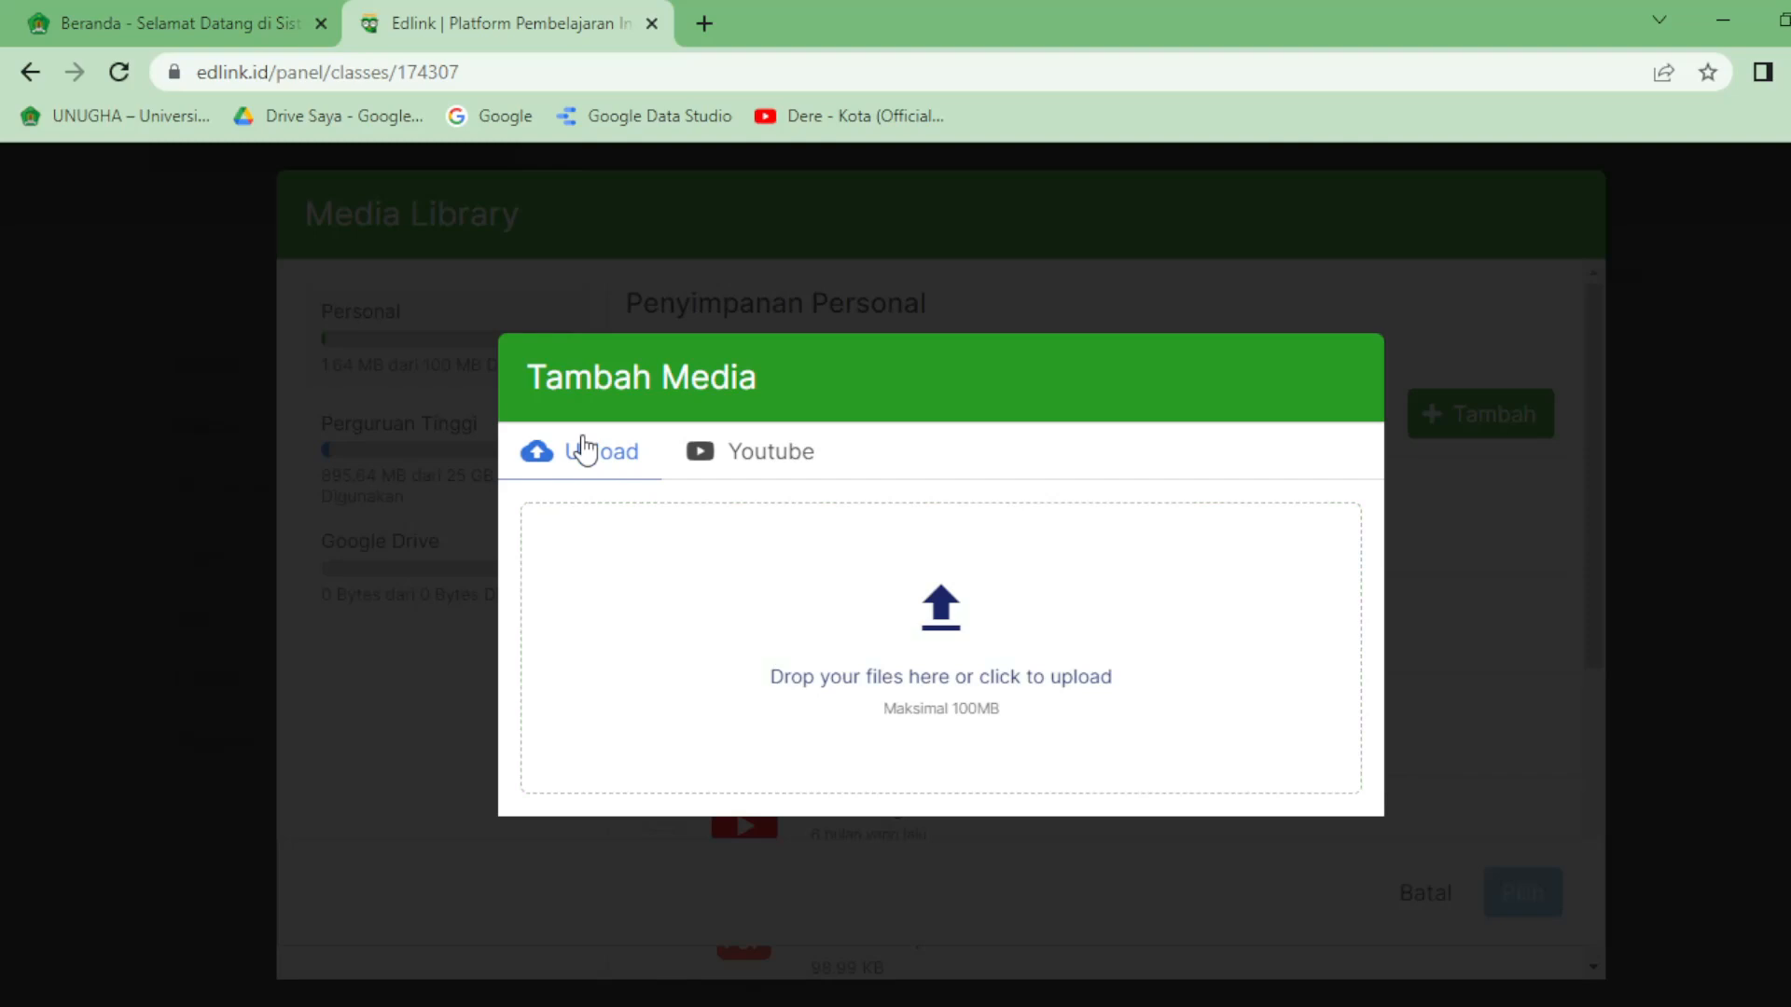
pyautogui.click(749, 455)
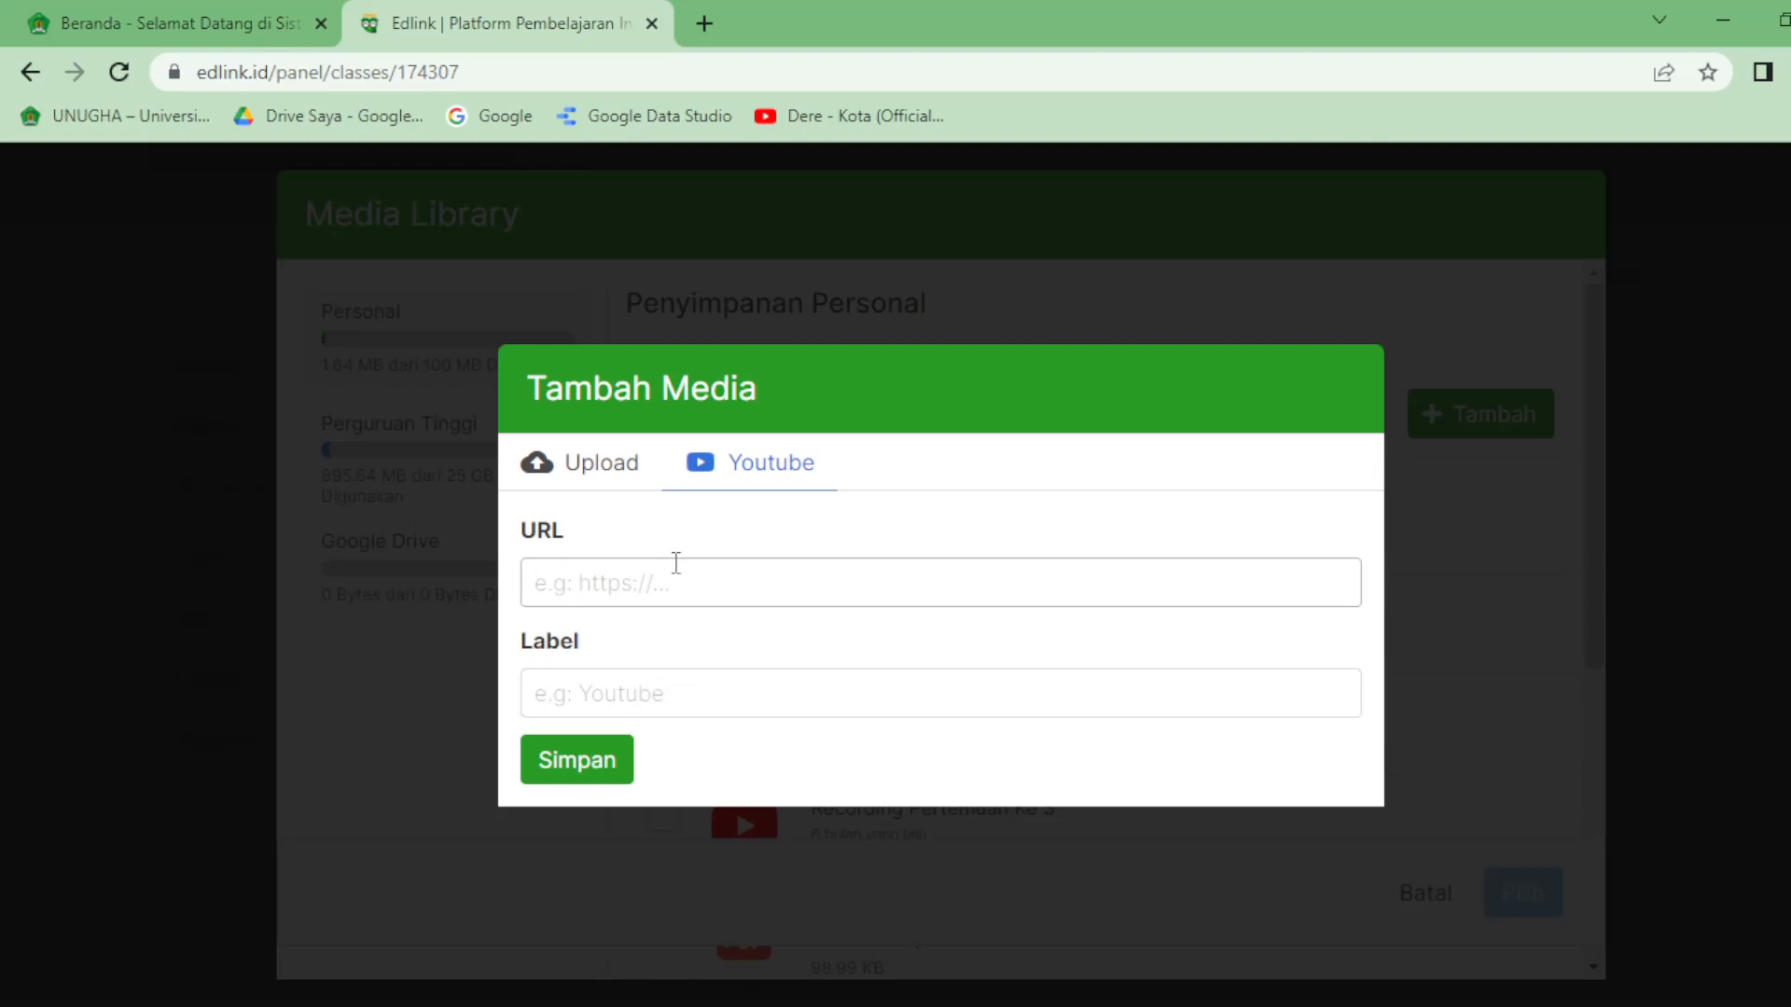
pyautogui.click(585, 475)
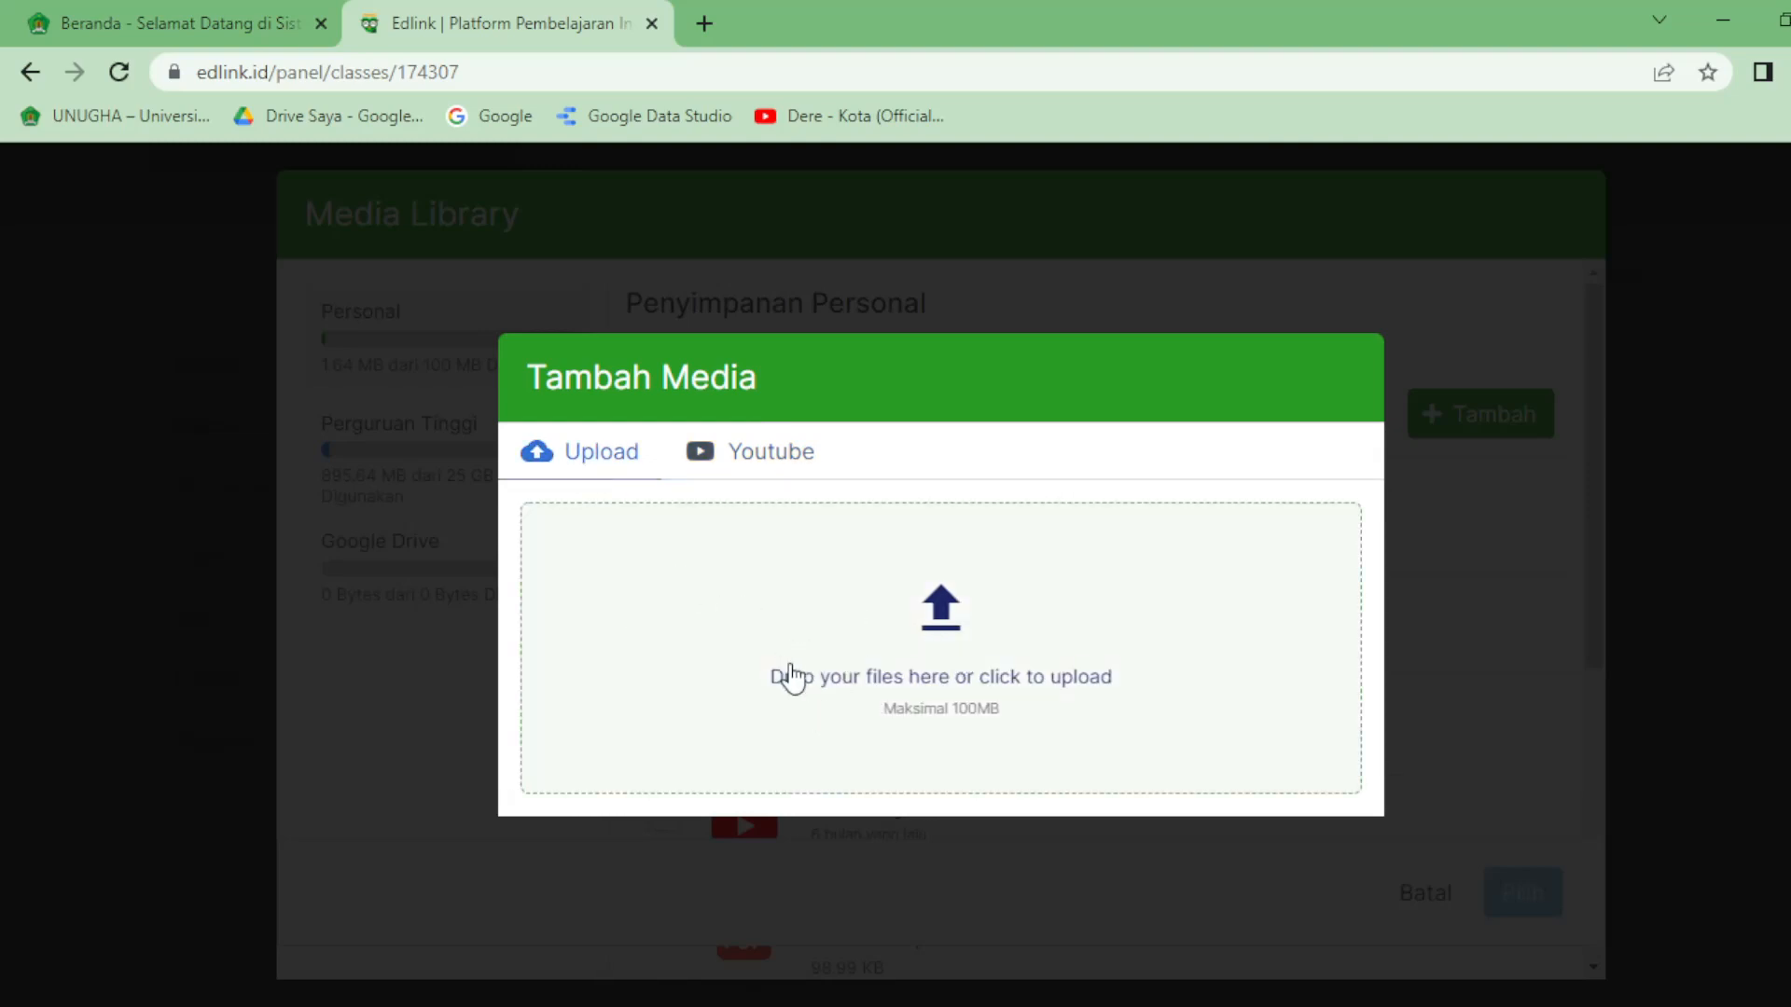
pyautogui.click(877, 653)
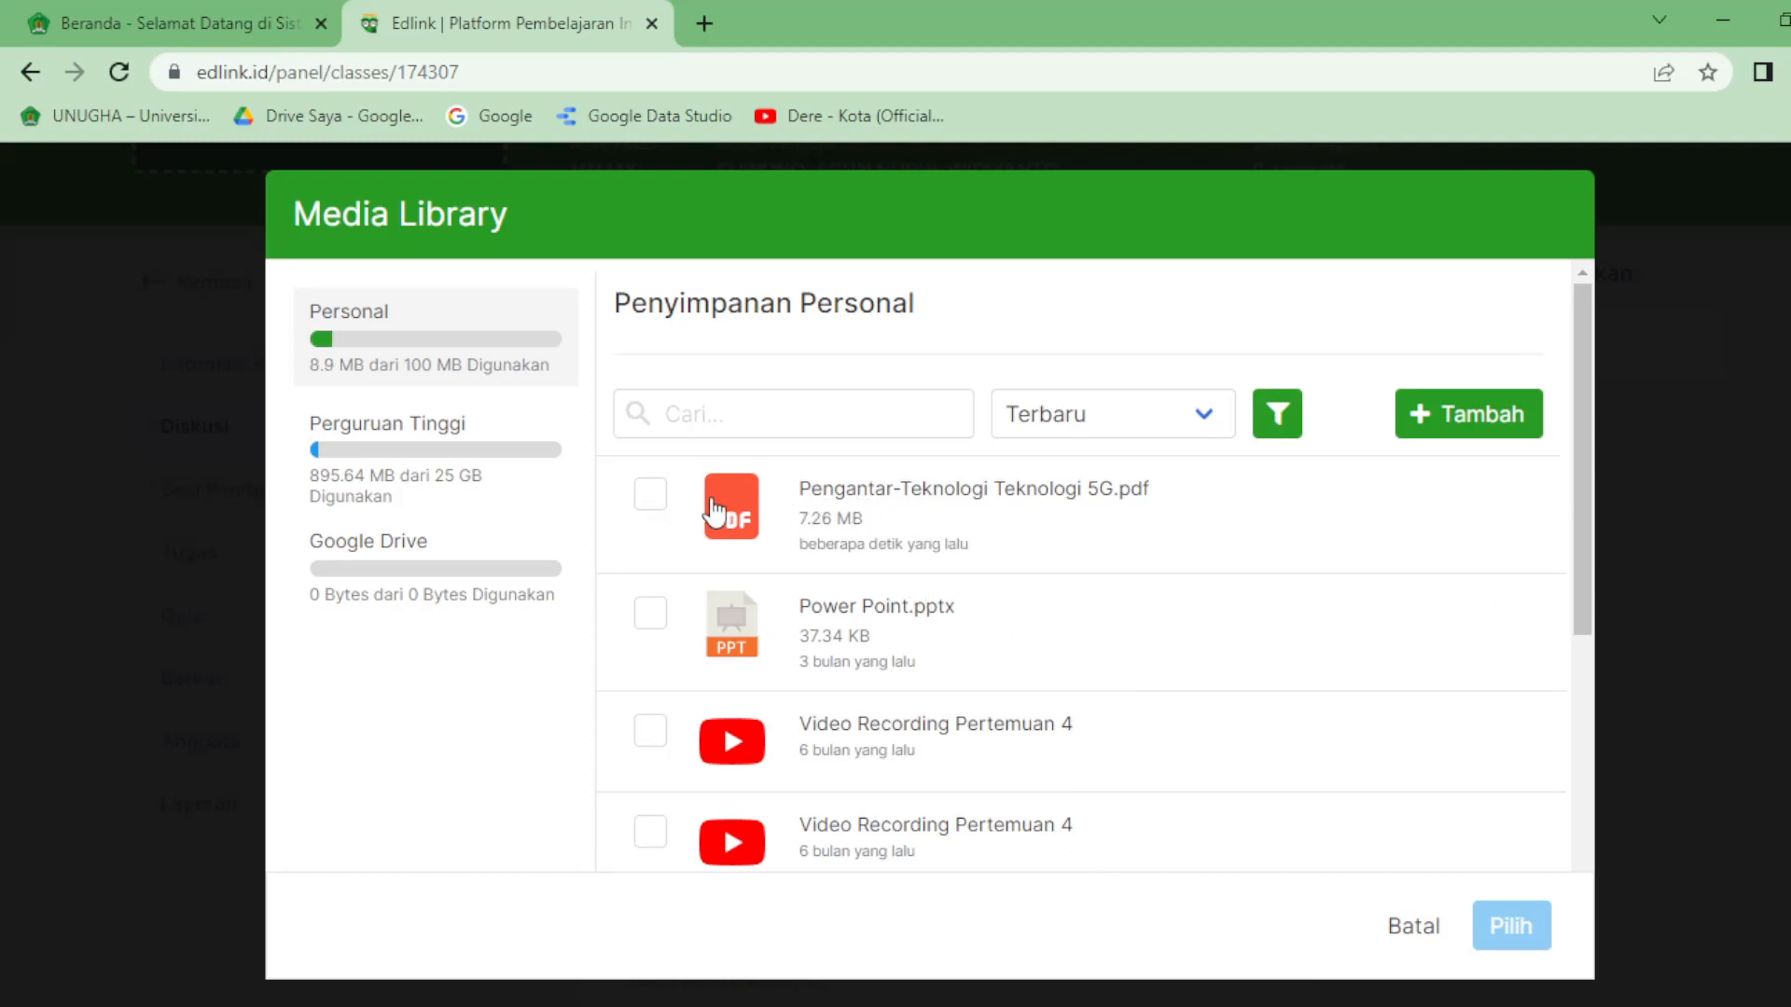
# Attach "Pengantar-Teknologi Teknologi 5G.pdf" from the Media Library to the material and check the completed form
pyautogui.click(652, 497)
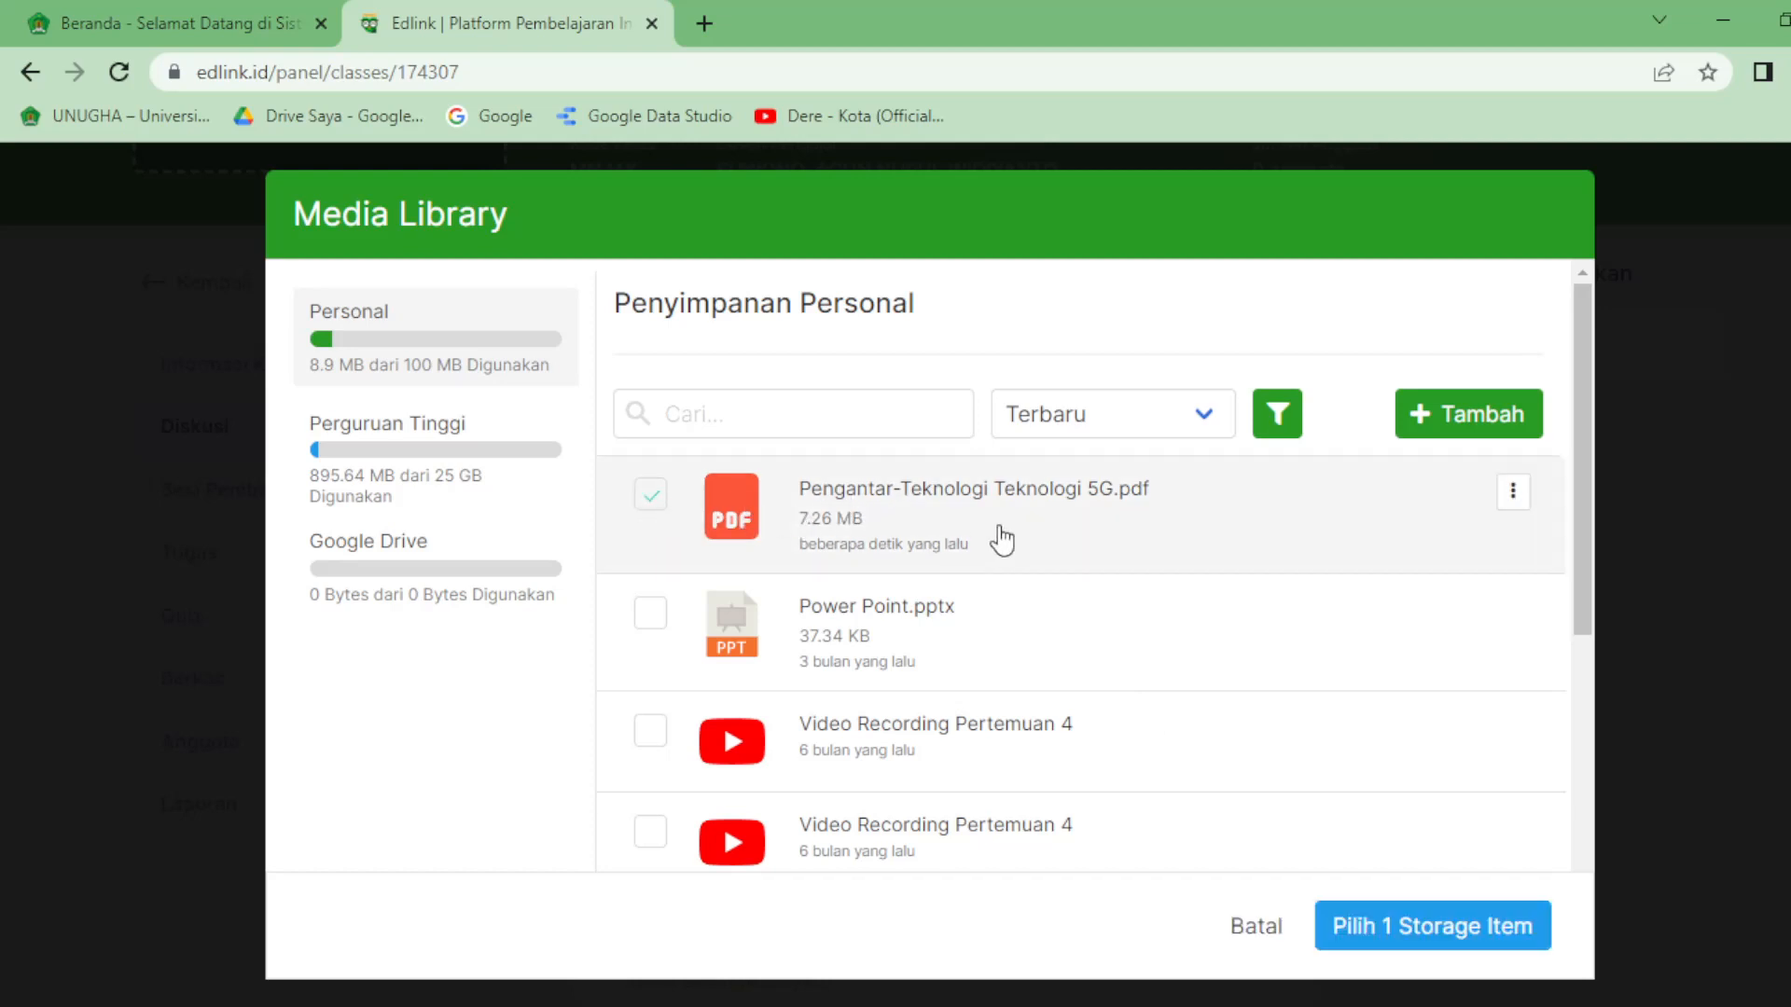
pyautogui.click(1433, 928)
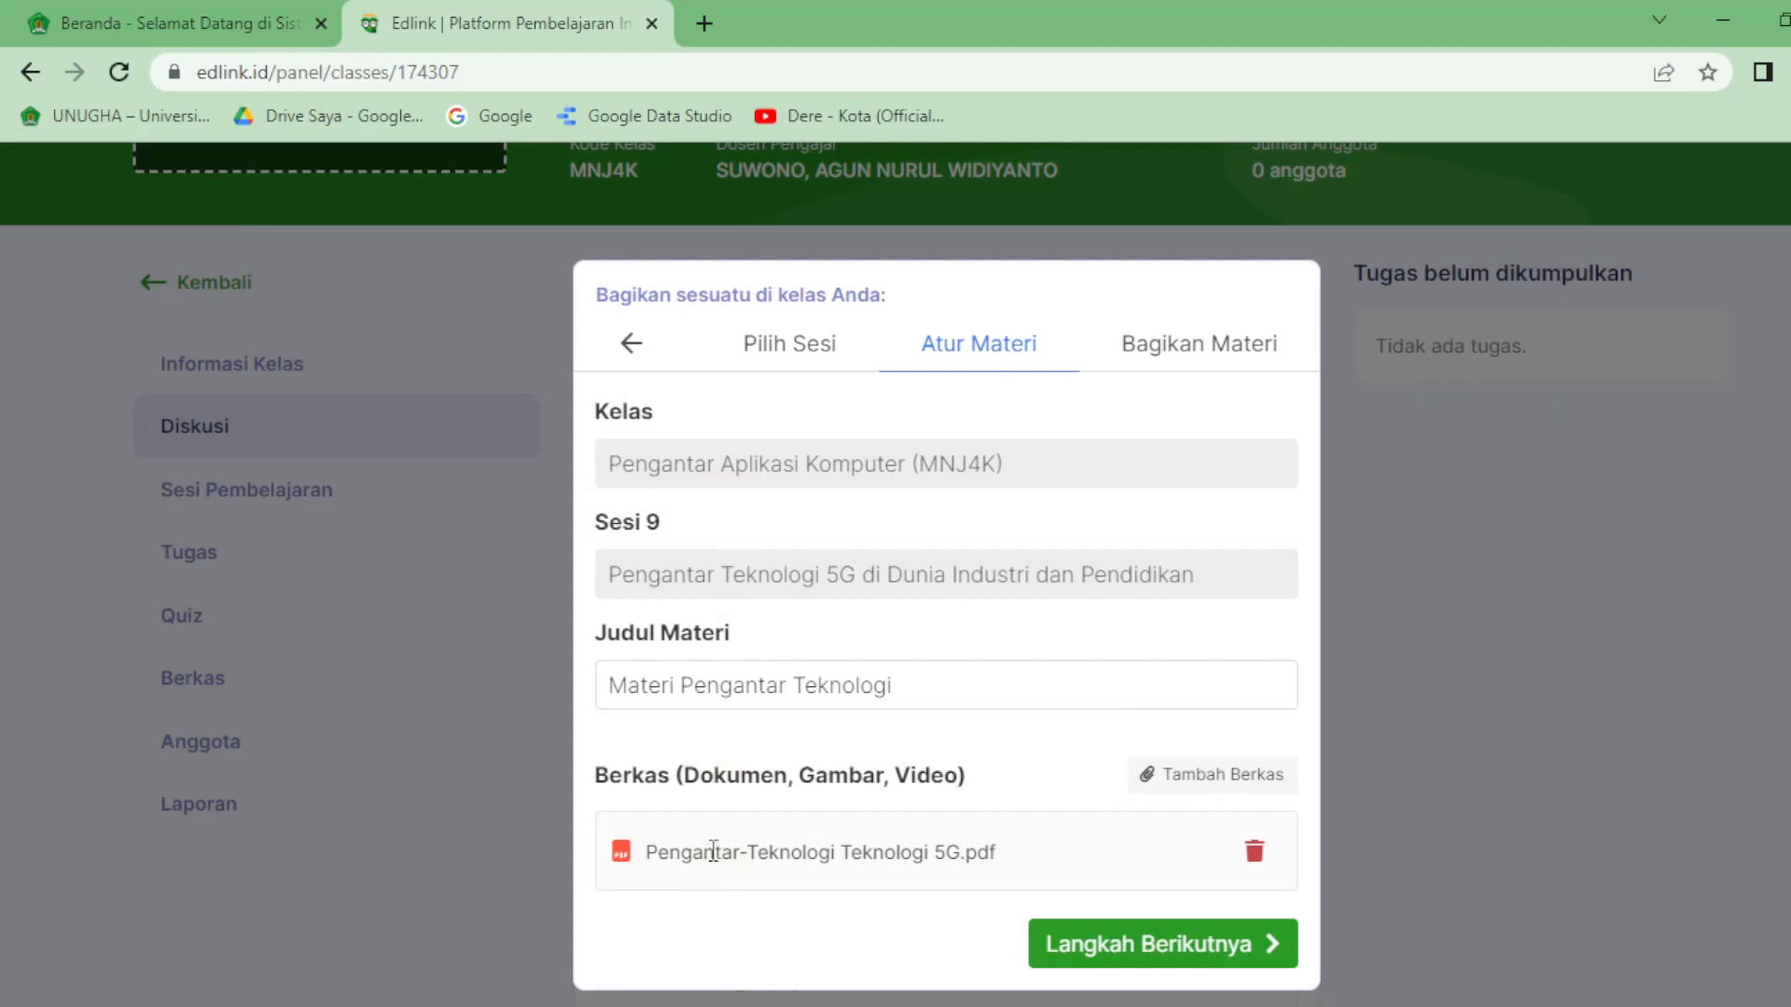
pyautogui.scroll(-1, 805, 828)
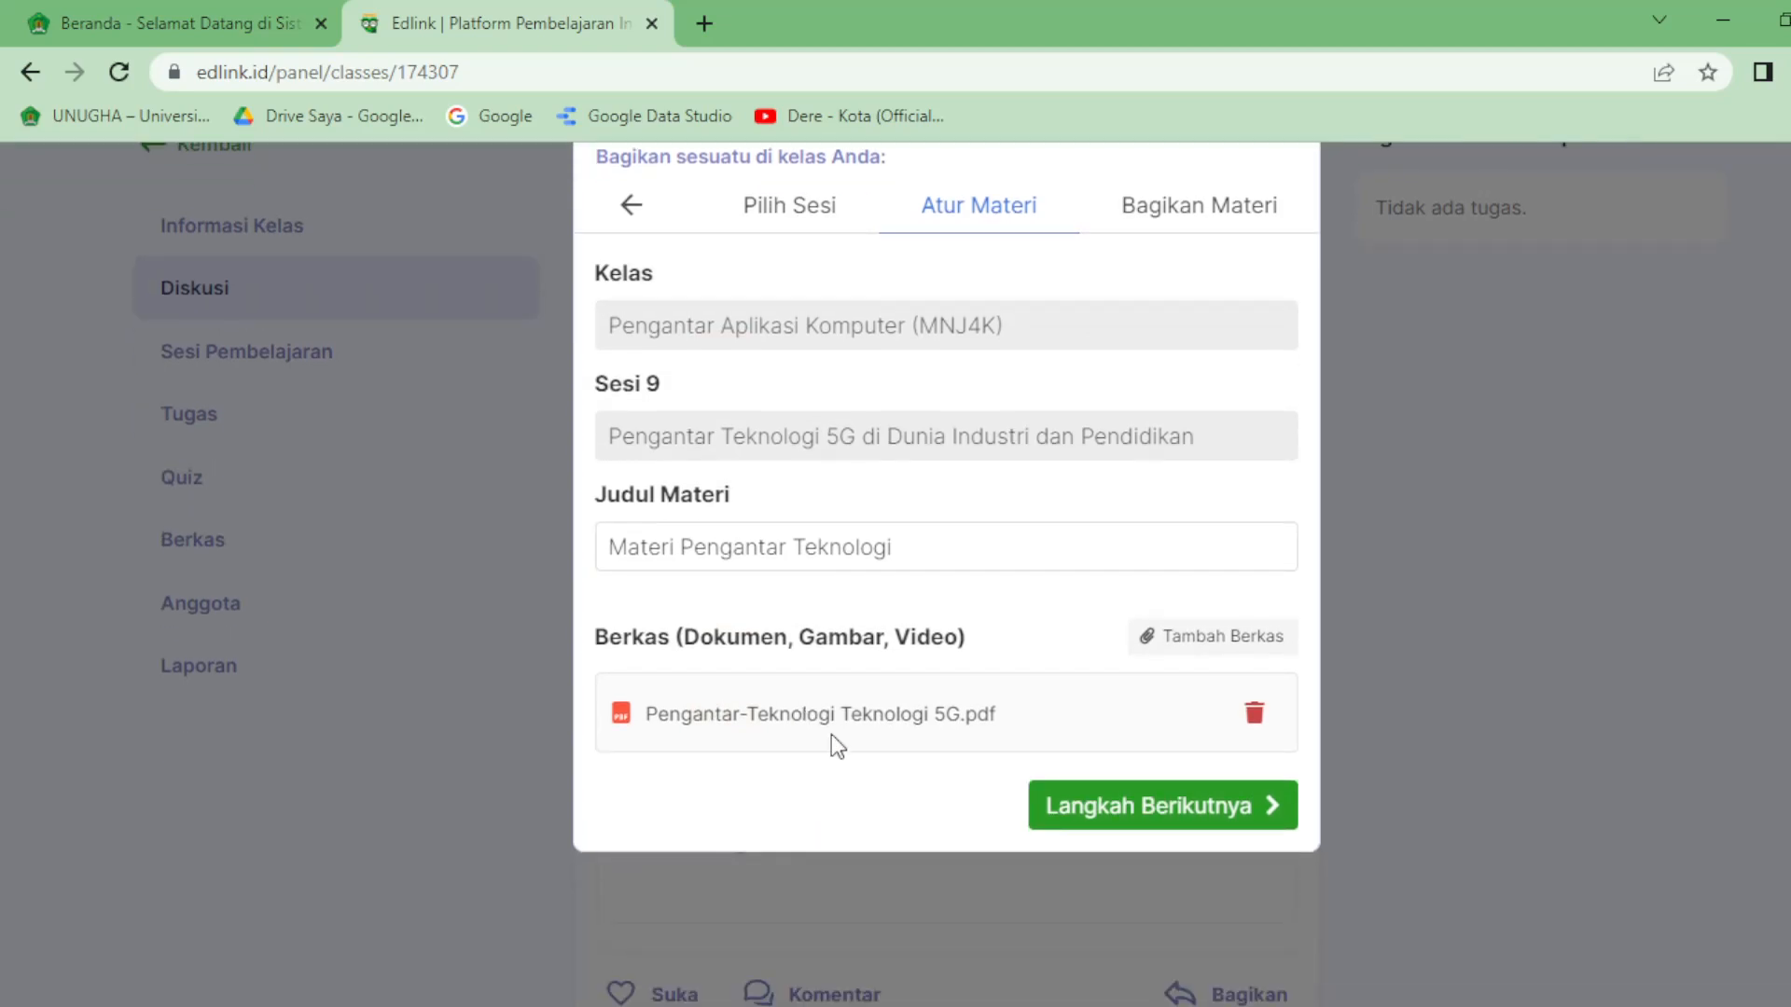
pyautogui.scroll(1, 831, 735)
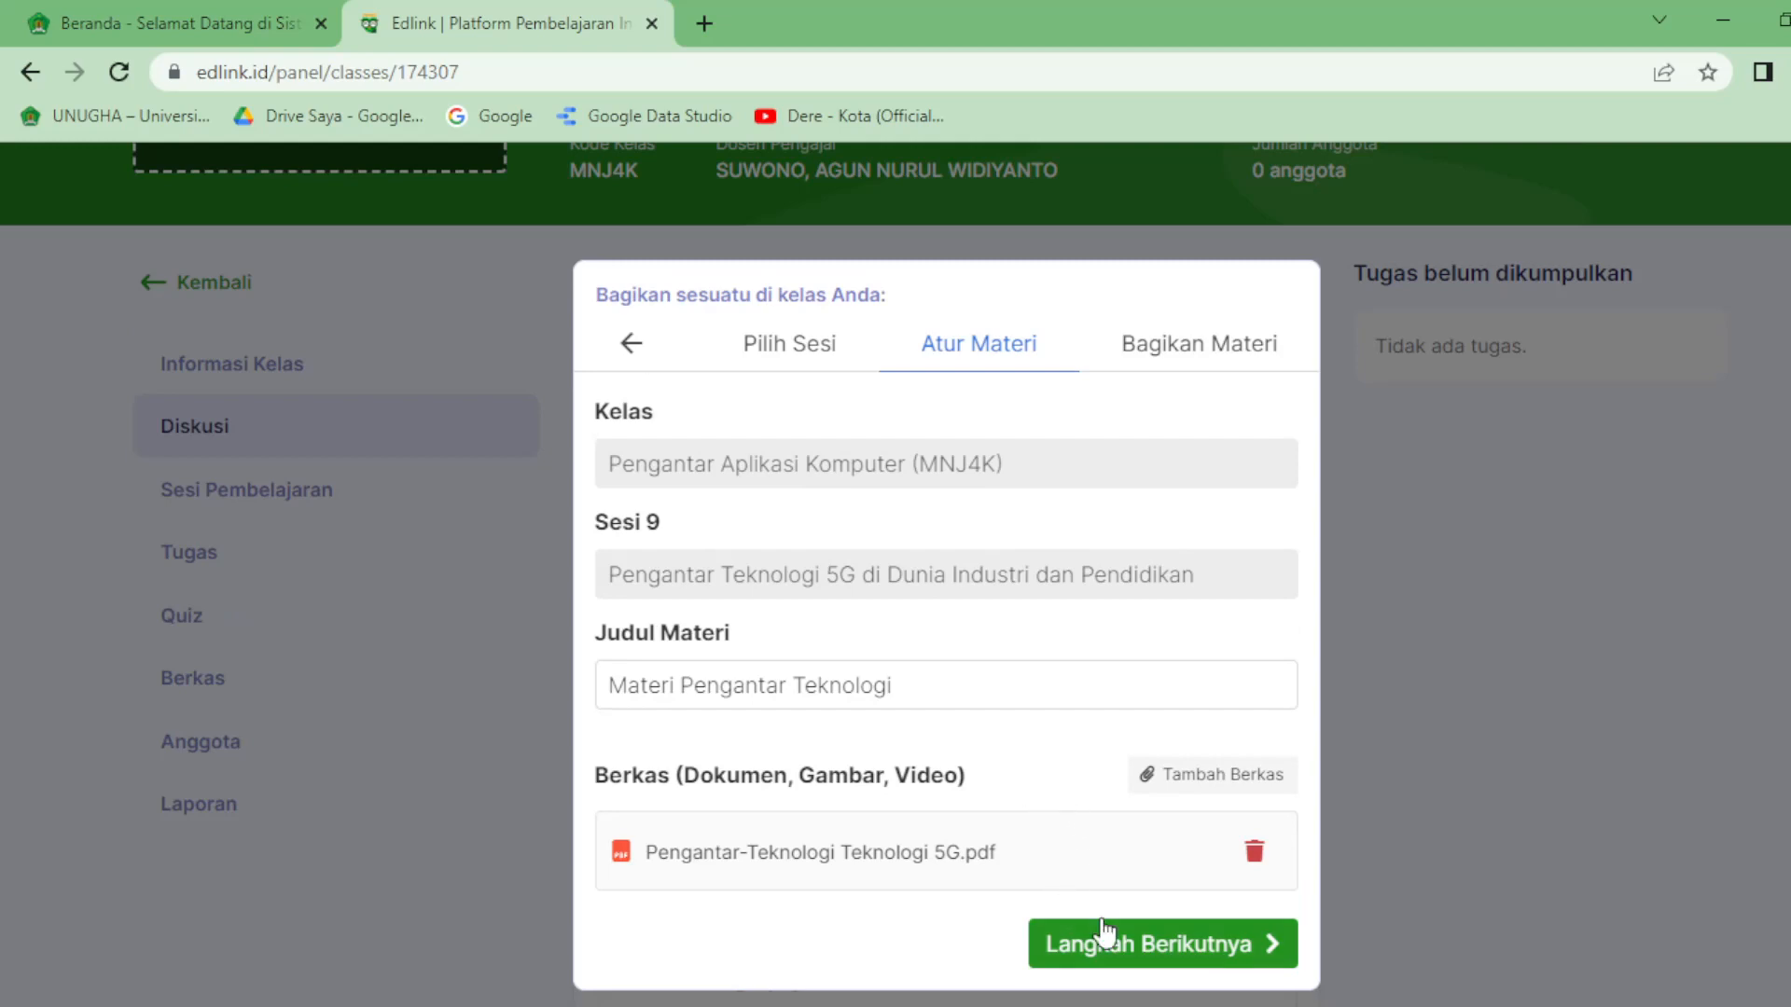
# Proceed to the sharing stage and begin the note with "Silahkan di pelajari materi ini, besok pada pertemuan berikutnya kita diskusi sesuai kelompok"
pyautogui.click(1129, 945)
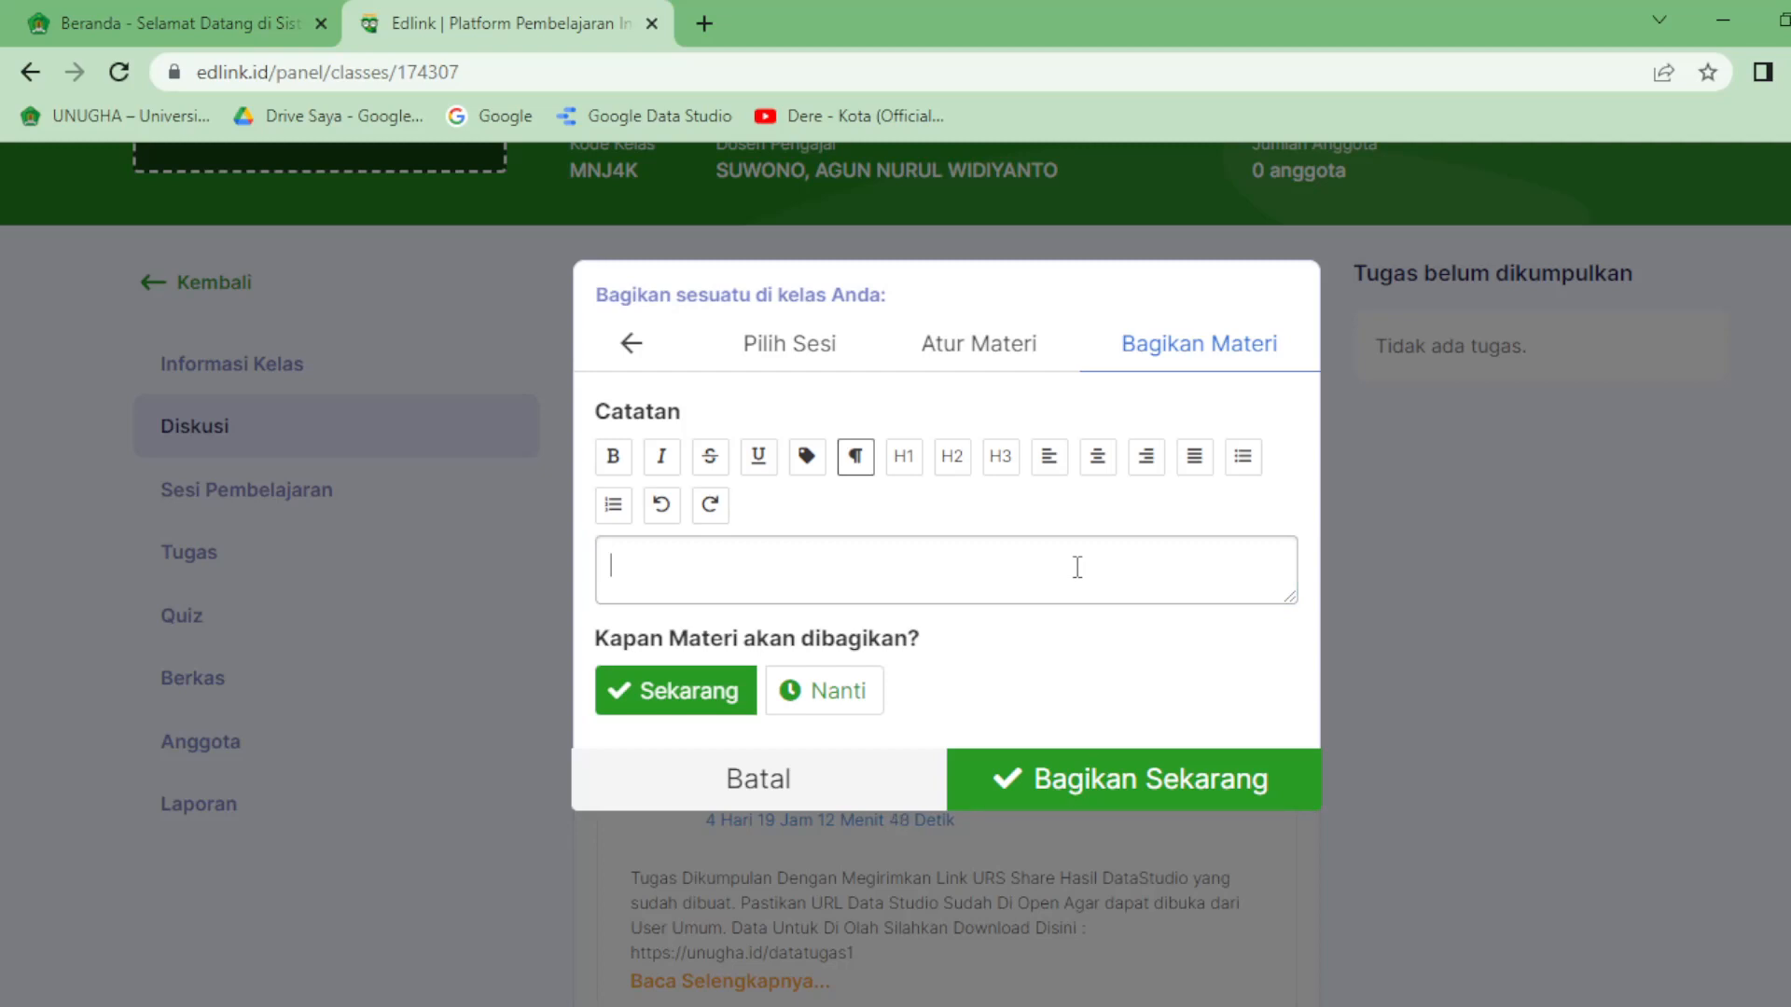
pyautogui.write('Silahkan di pelajari mat')
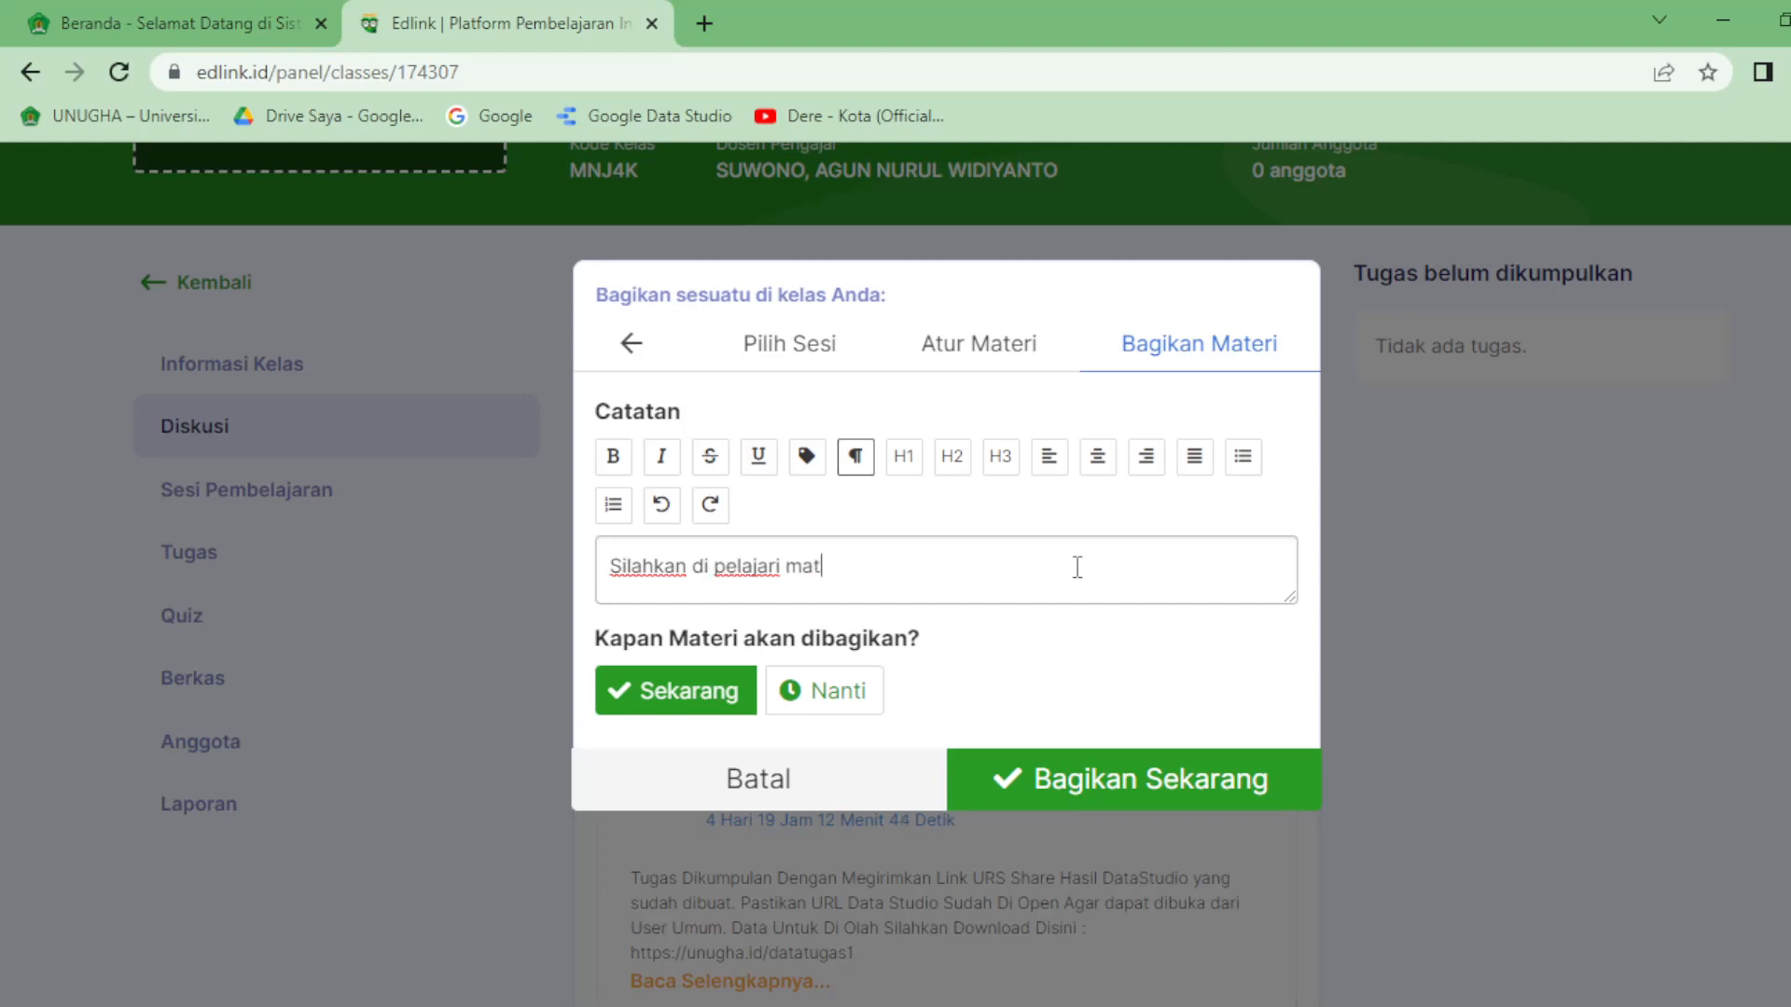
pyautogui.write('eri ini, besok pada ')
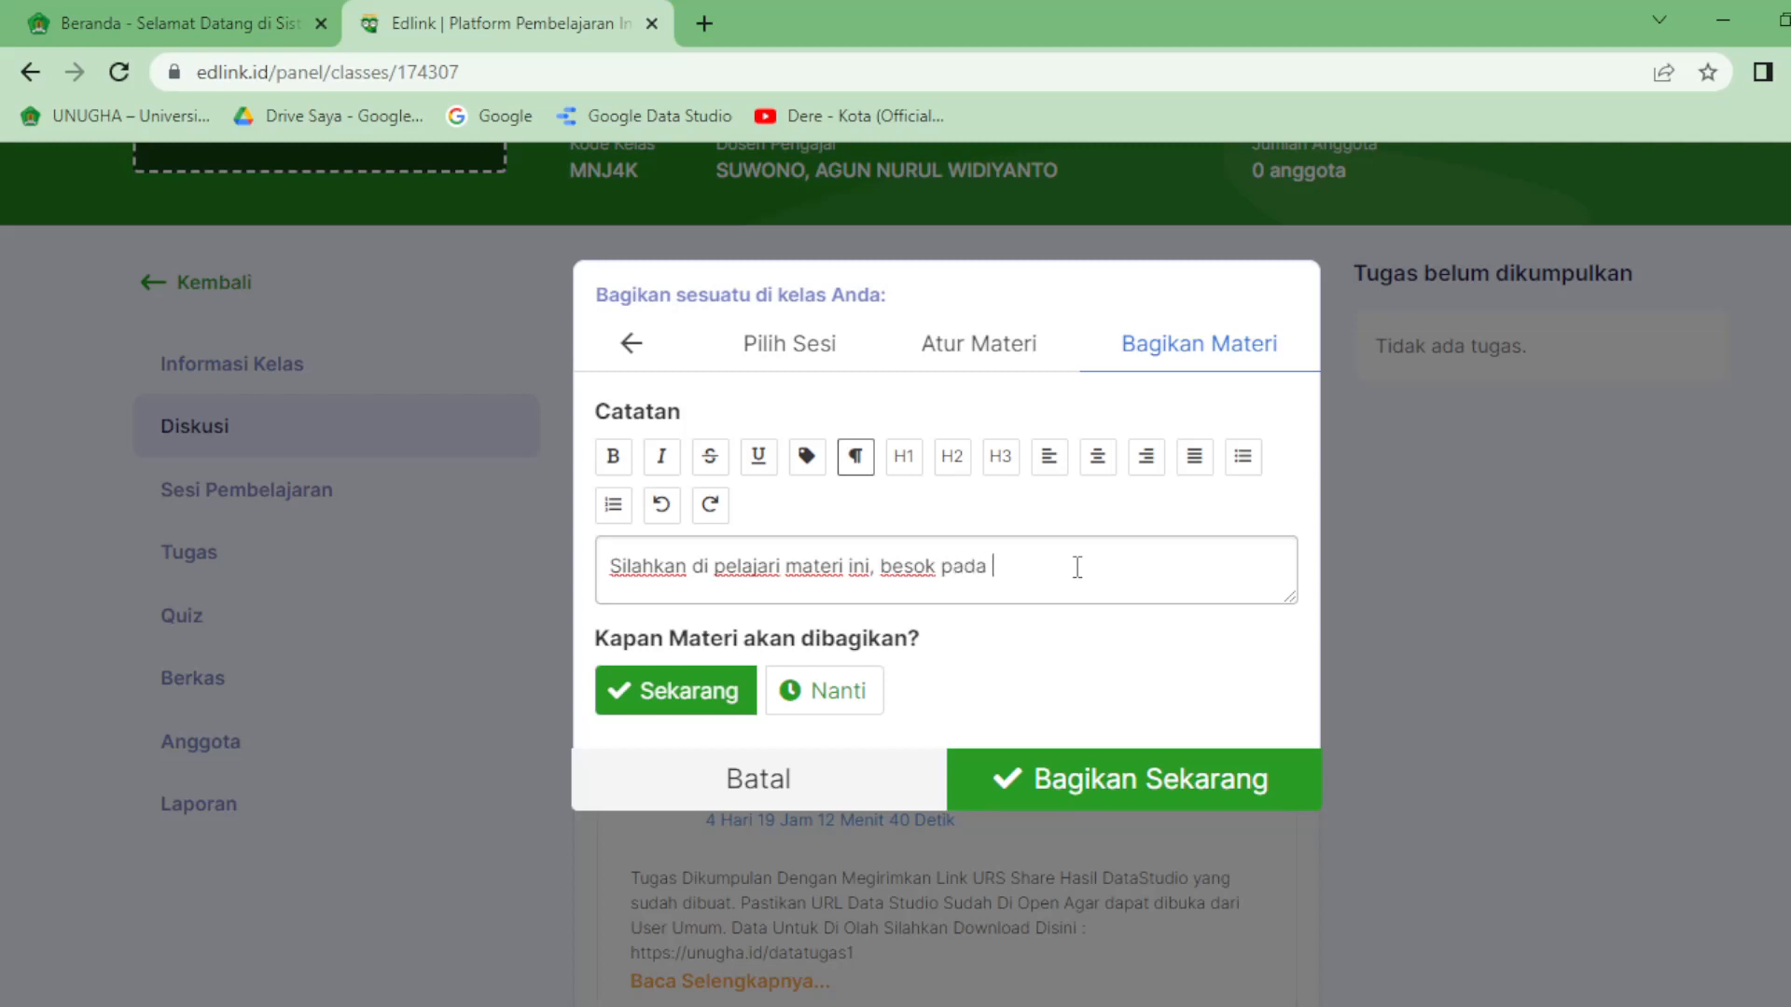
pyautogui.write('pertemuan beir')
pyautogui.write('rikutny')
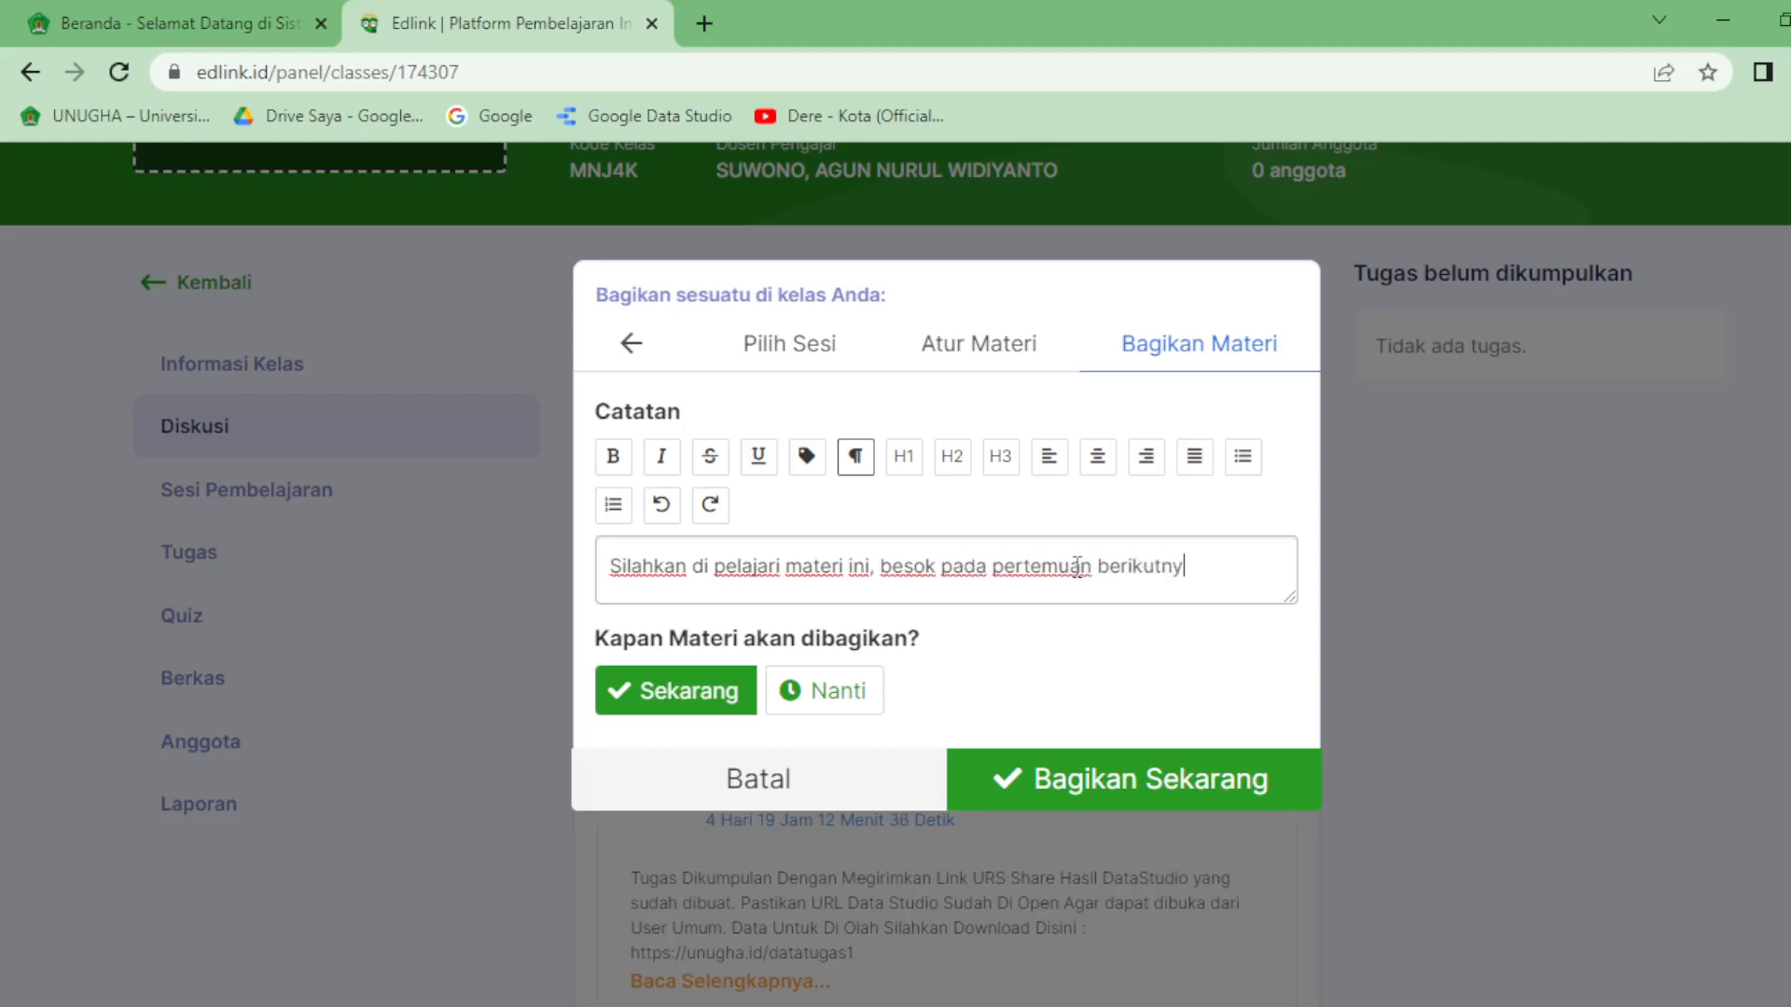
pyautogui.write('a kita dis')
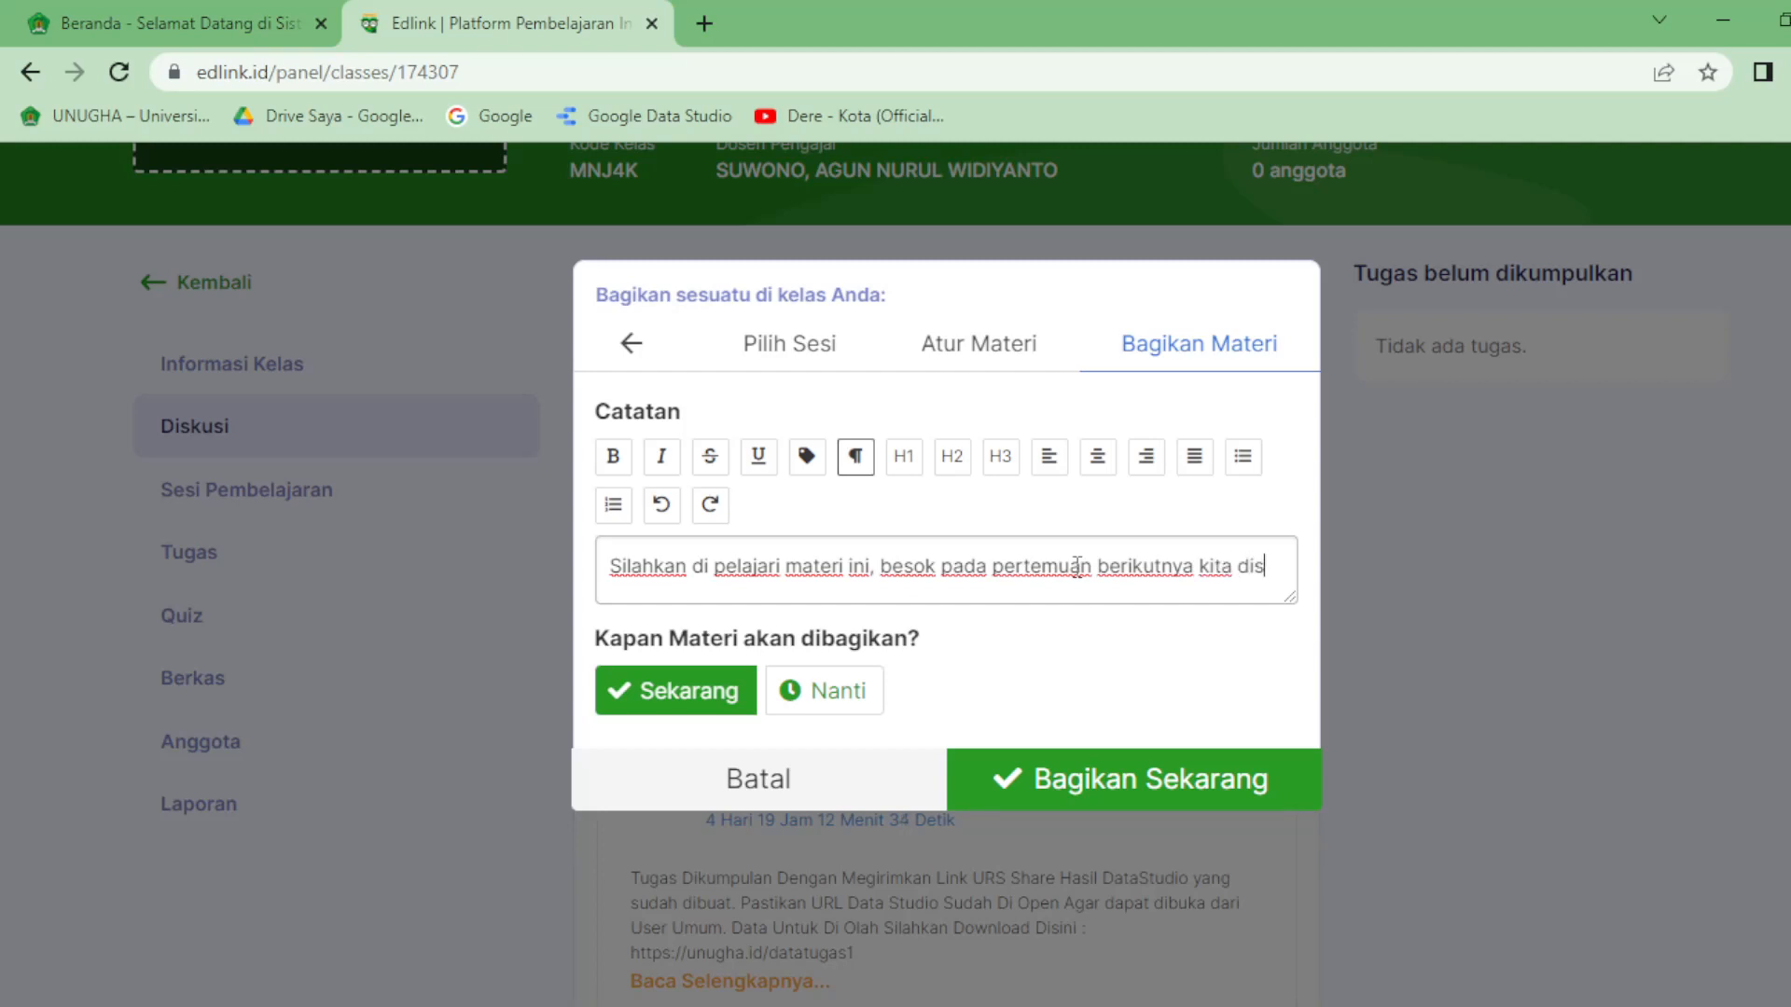
pyautogui.write('kusi kel')
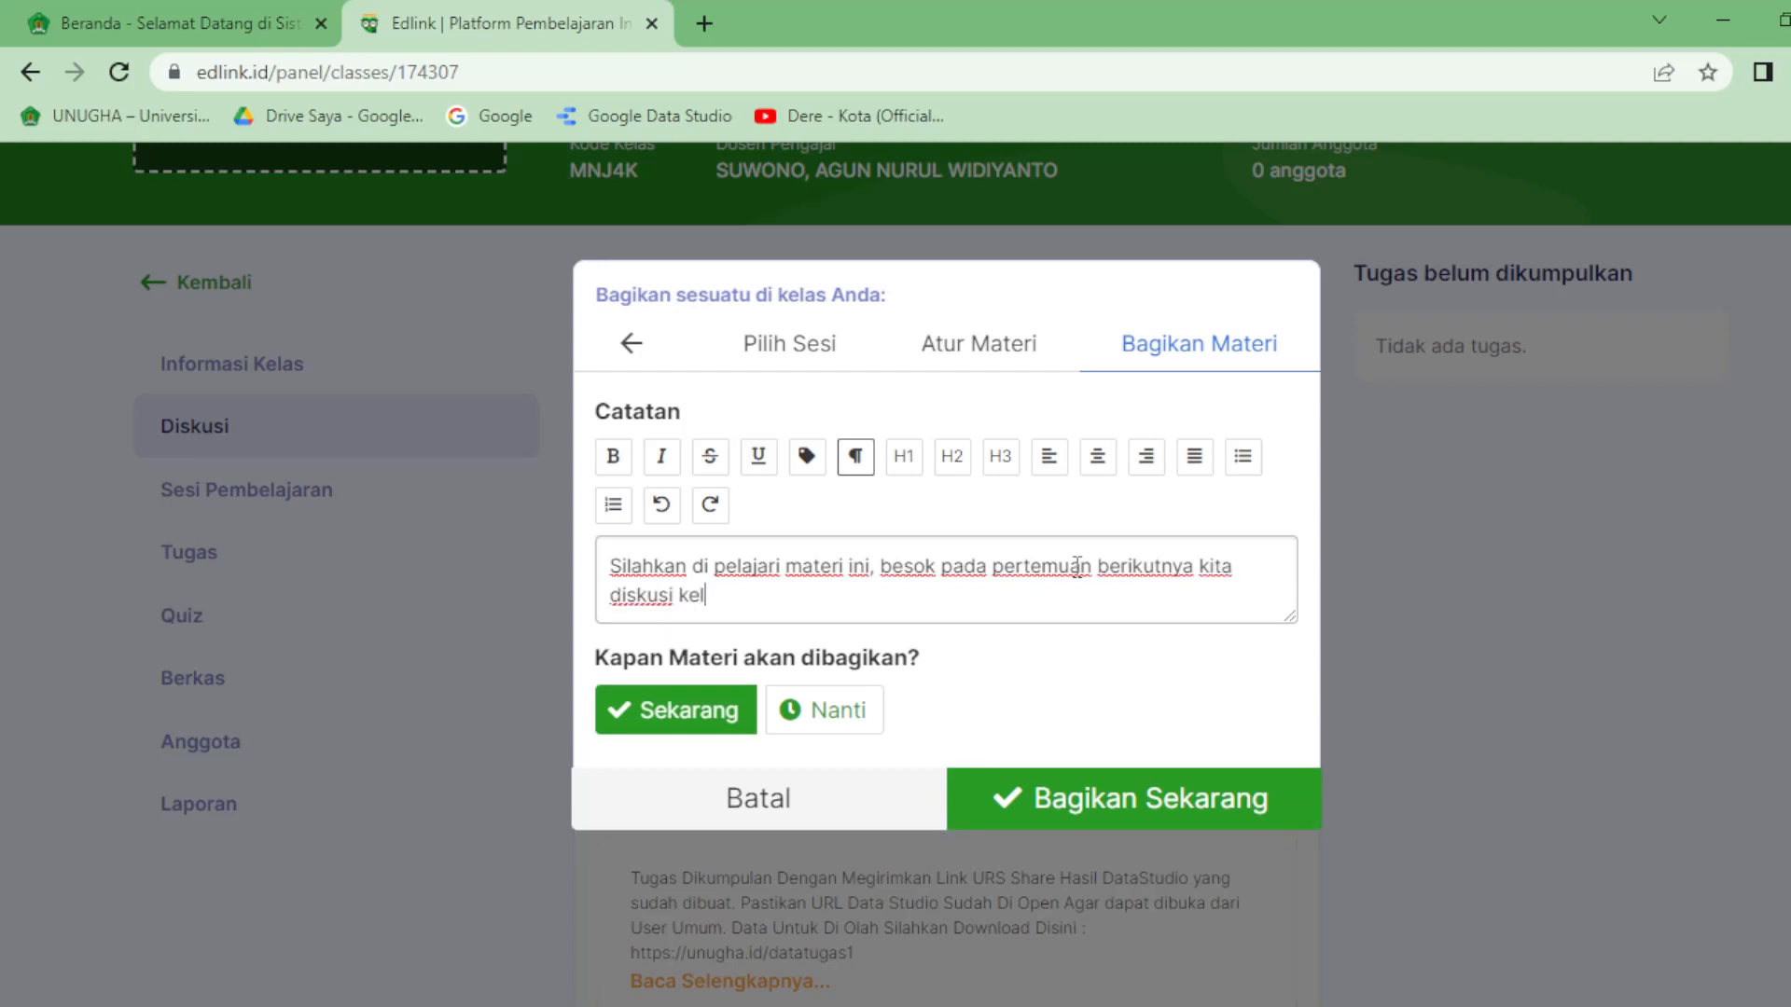
pyautogui.write('oesuai kelompo')
pyautogui.press('BackSpace')
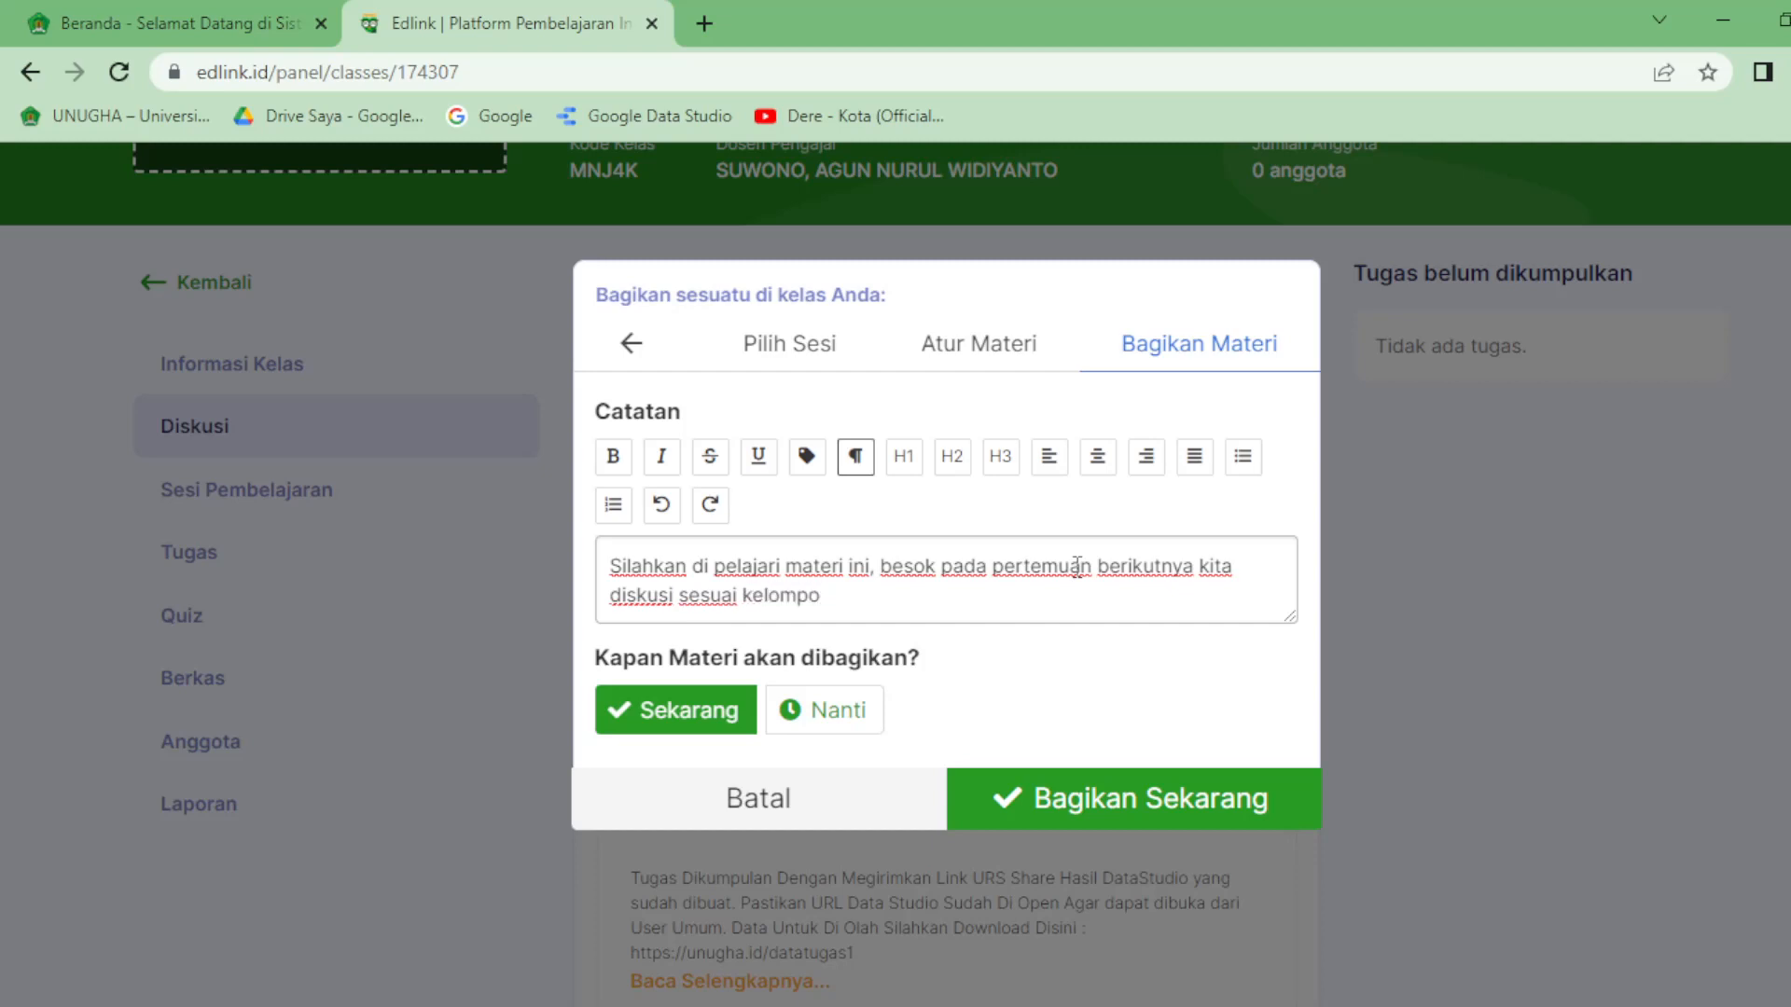
# Finish the note with "masing2. mohon setiap kelompok membuat presentasi terkait materi diatas"
pyautogui.write('k masing2. mohon setiap kel')
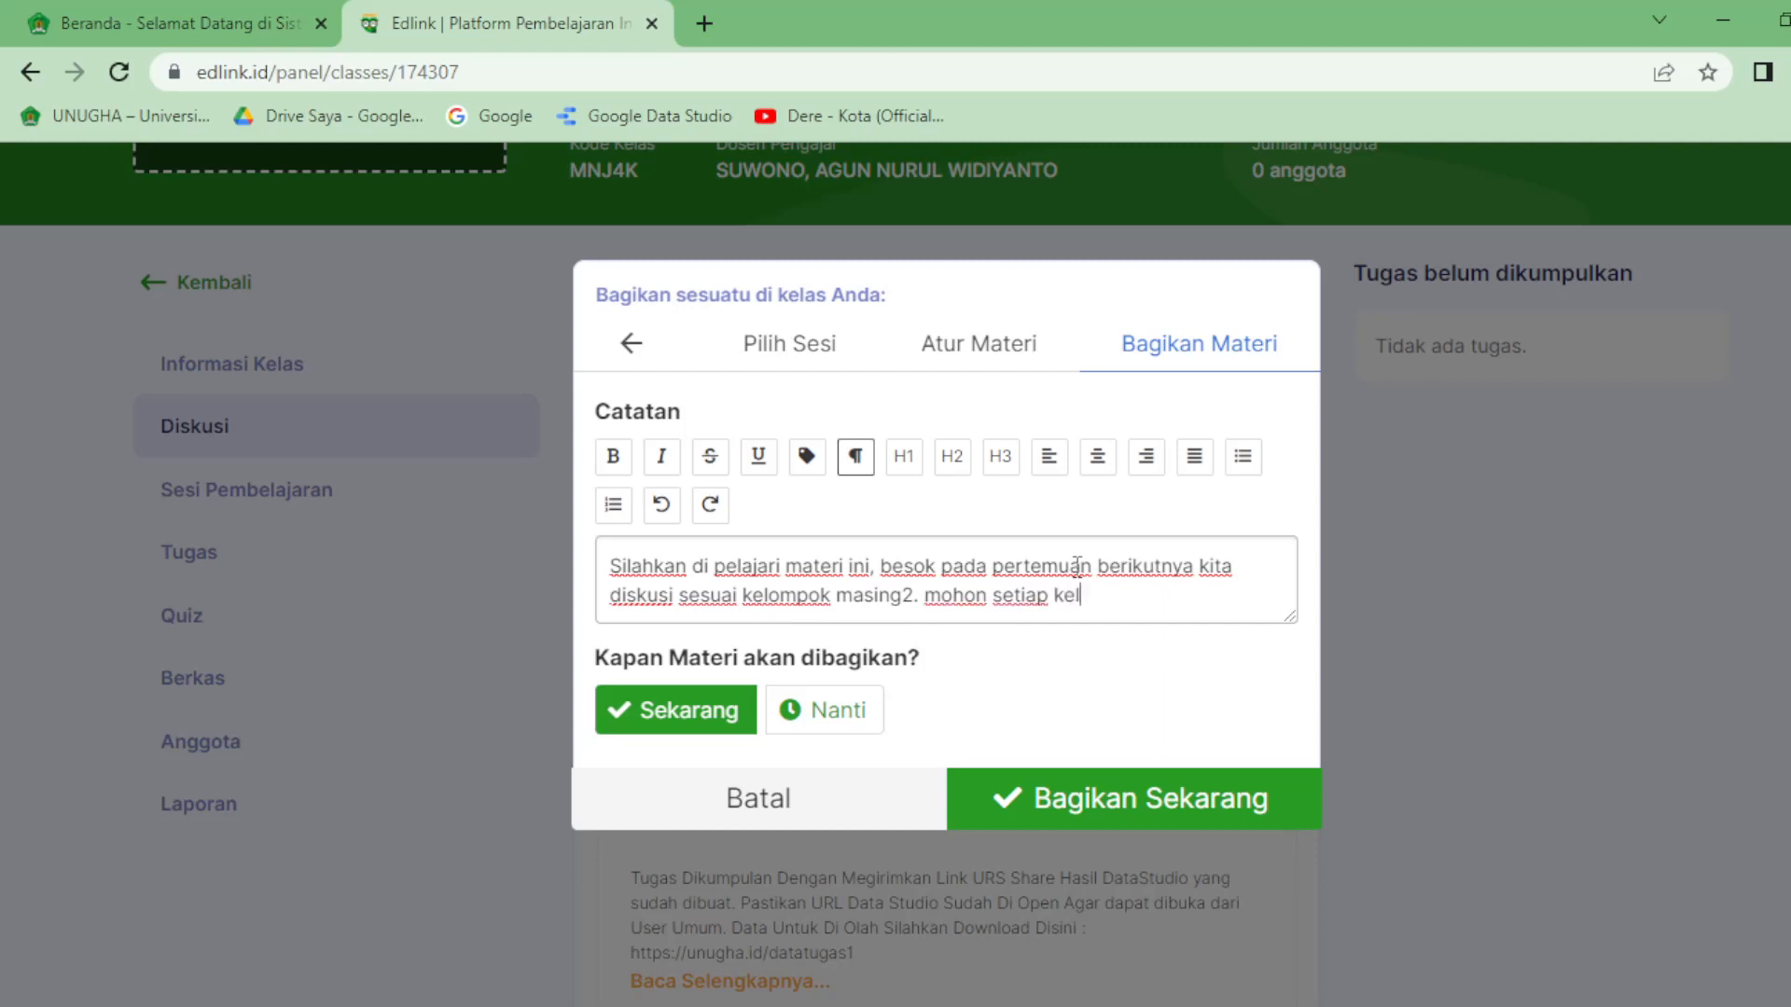
pyautogui.write('ompok ')
pyautogui.write('membuat p')
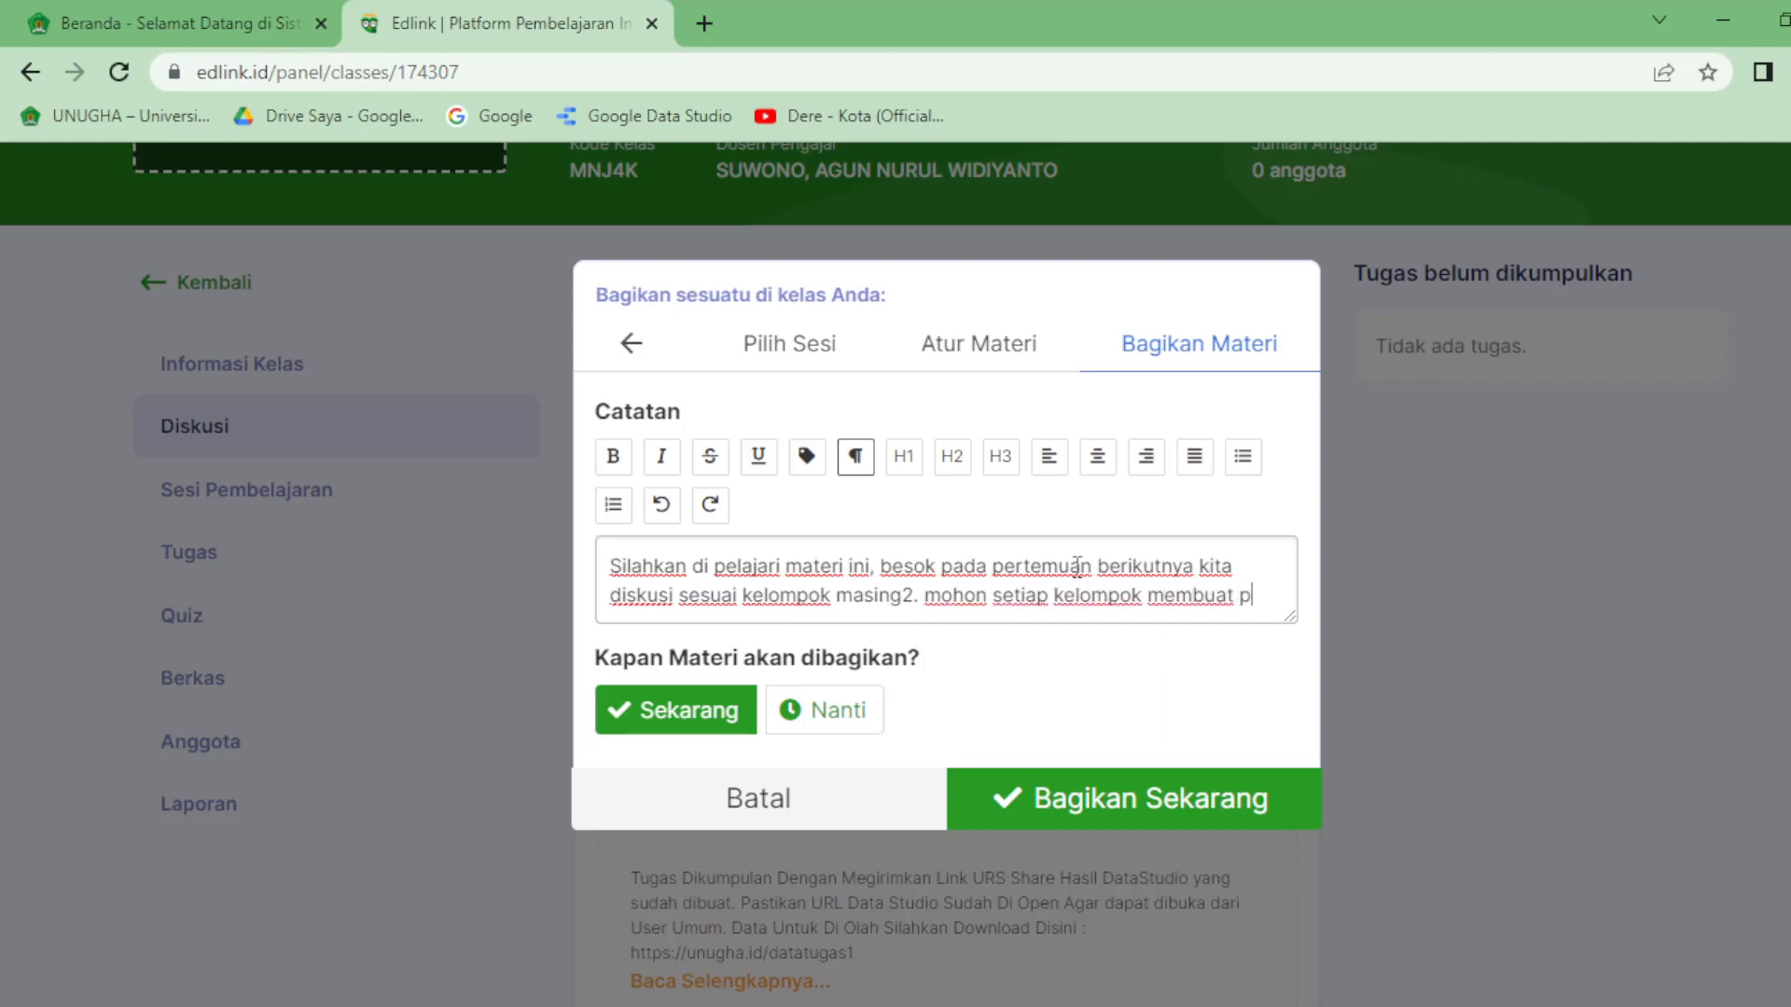
pyautogui.write('resentasi terkati')
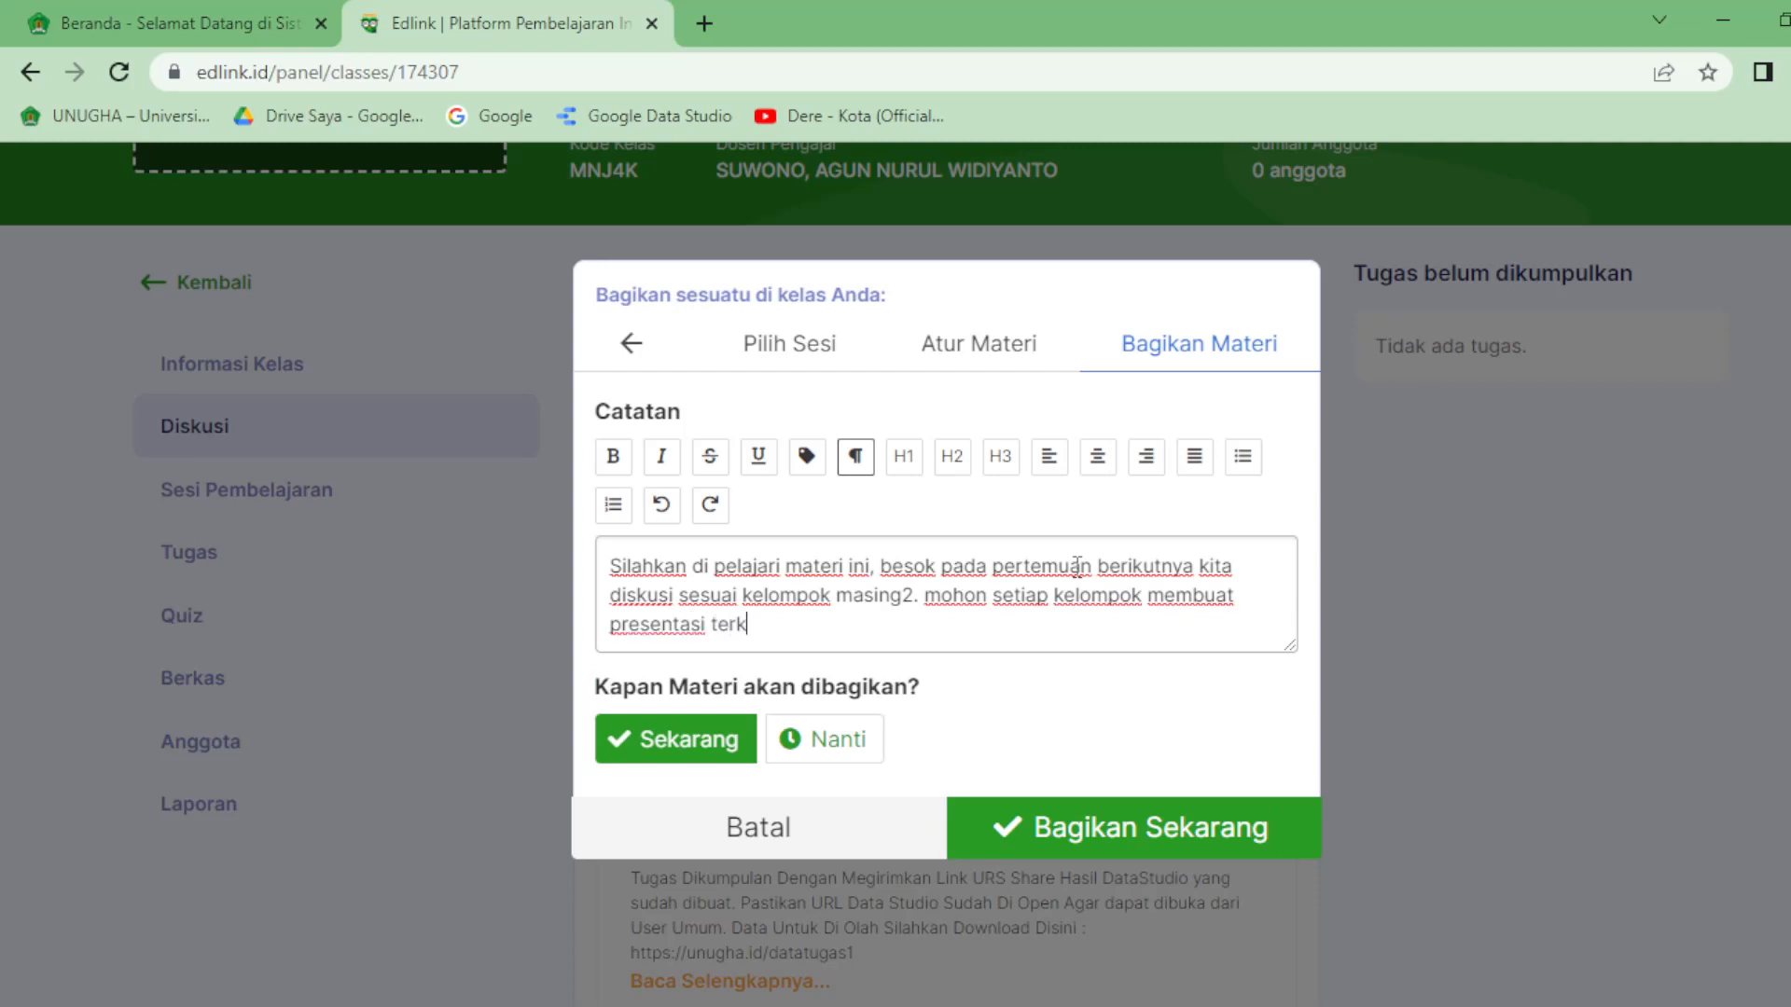
pyautogui.press('BackSpace')
pyautogui.press('BackSpace')
pyautogui.write('it materi daitas')
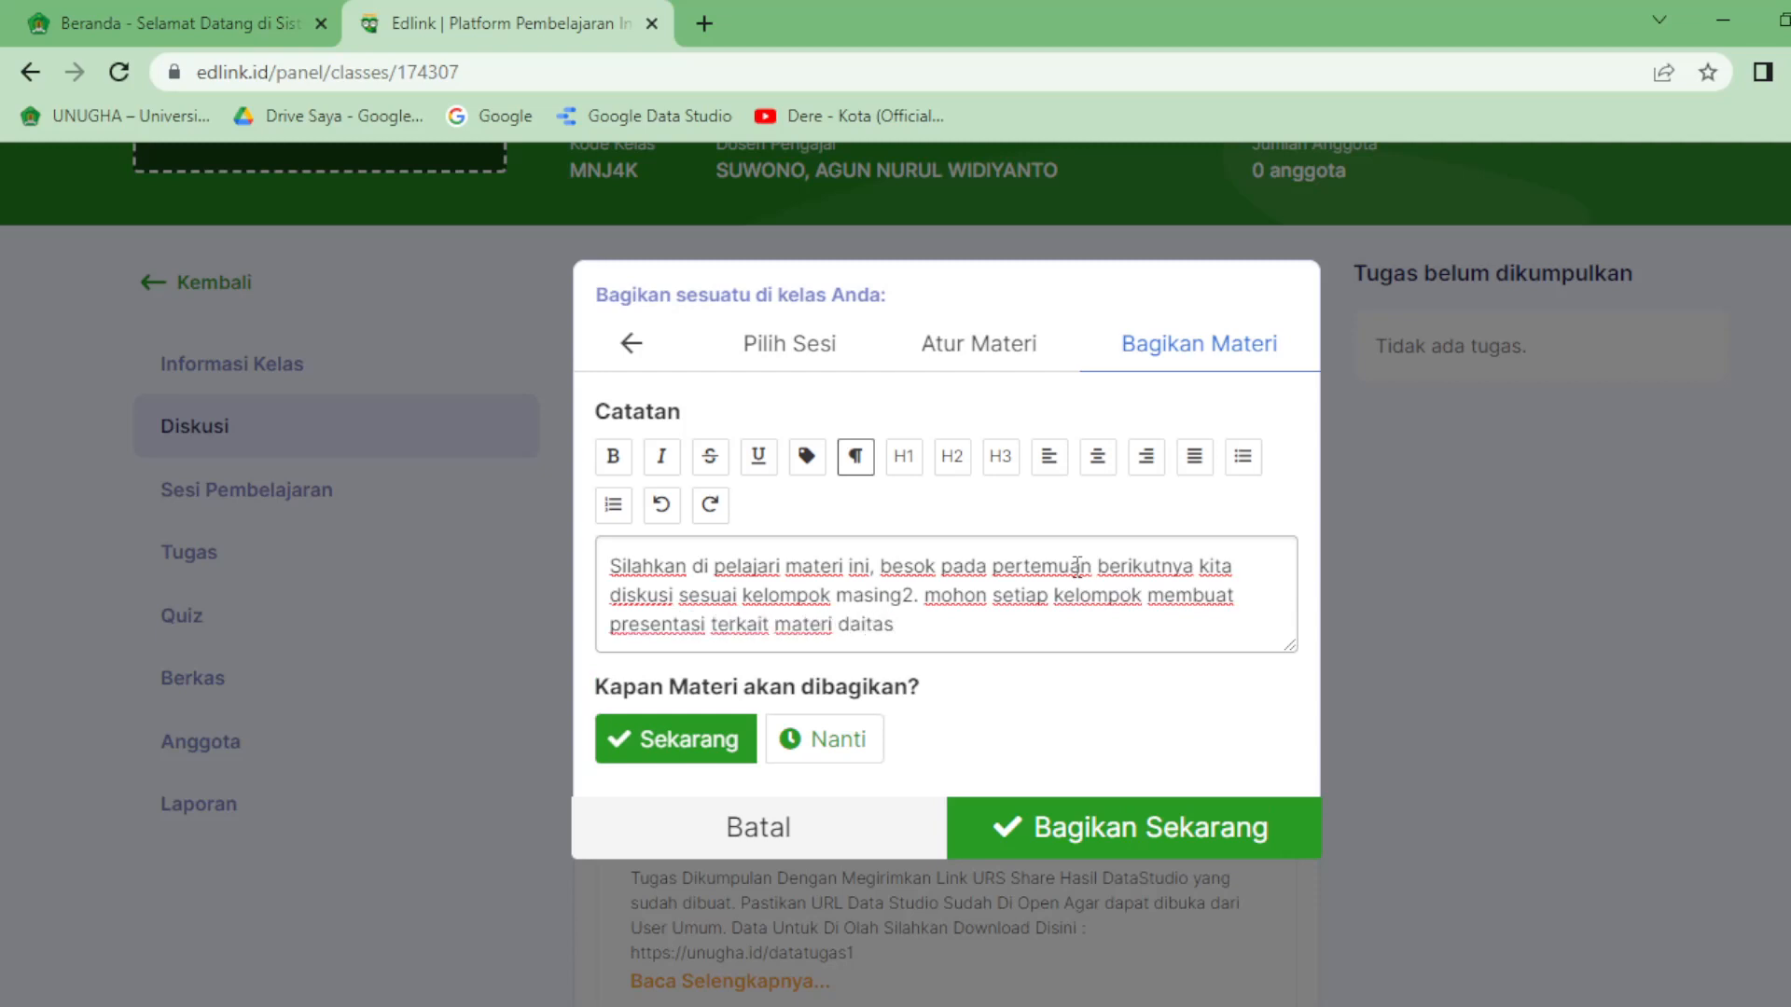
pyautogui.press('BackSpace')
pyautogui.press('BackSpace')
pyautogui.press('BackSpace')
pyautogui.press('BackSpace')
pyautogui.press('BackSpace')
pyautogui.write('iatas')
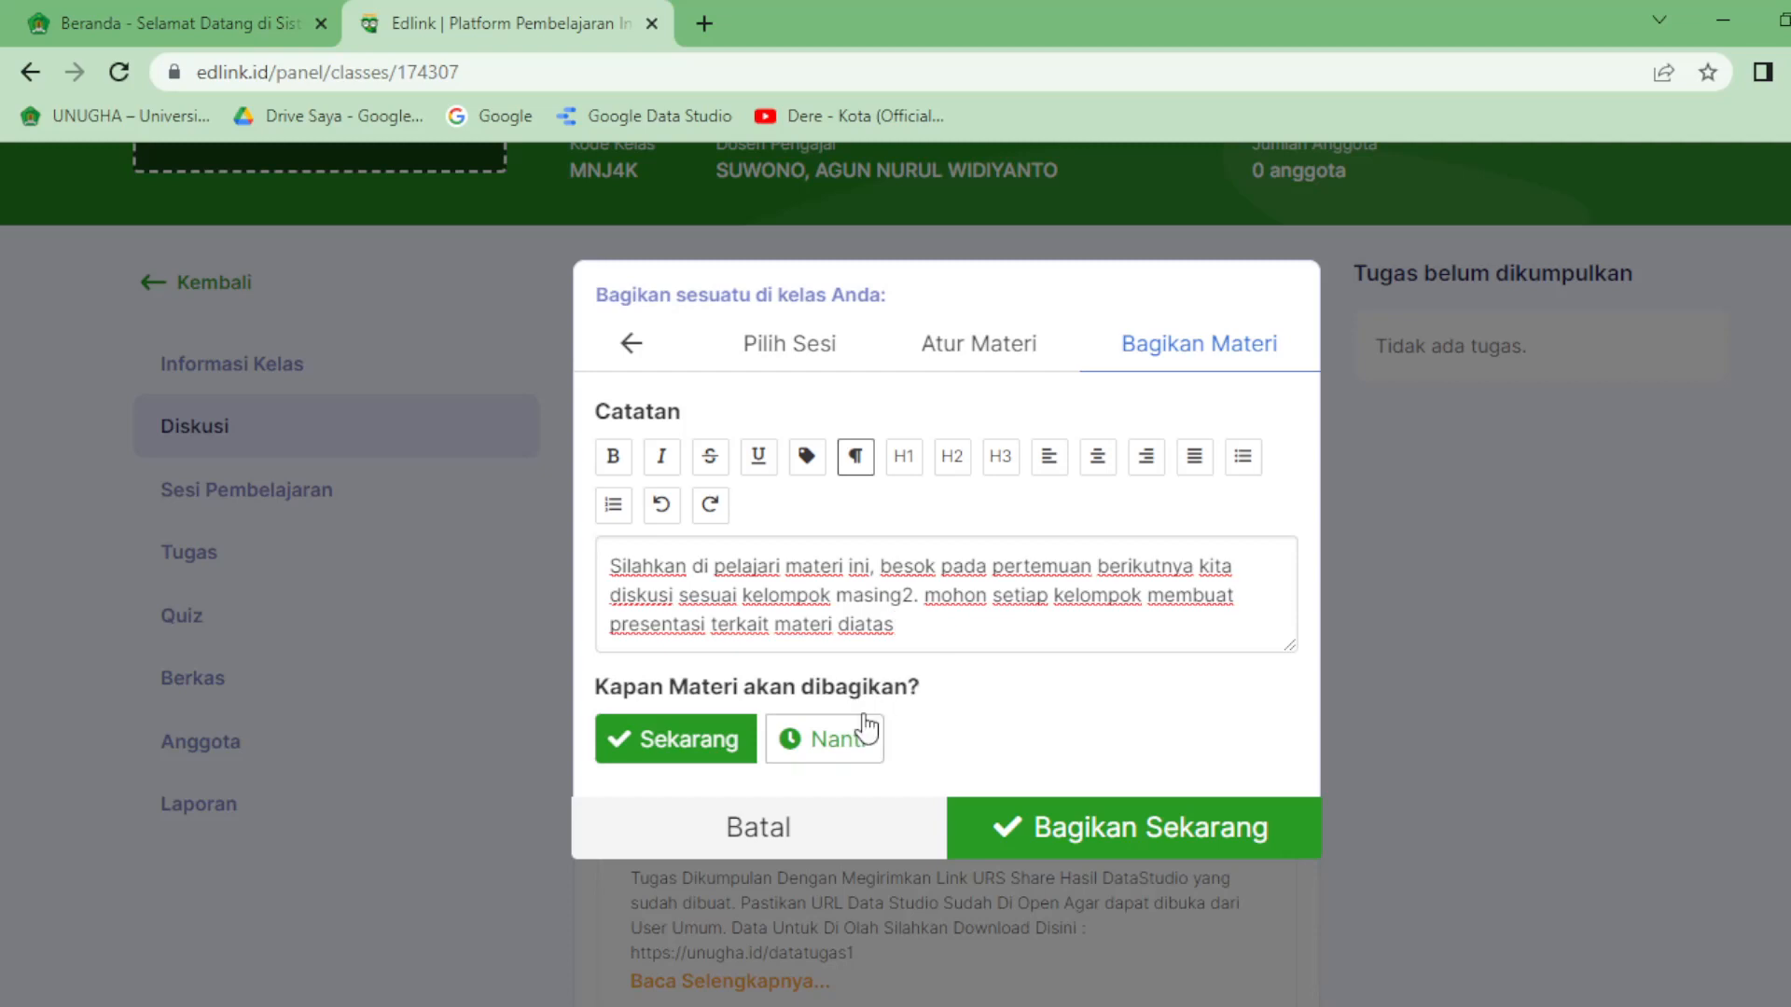
# Share the material with the class immediately, keeping the sharing time set to Sekarang
pyautogui.scroll(-1, 938, 711)
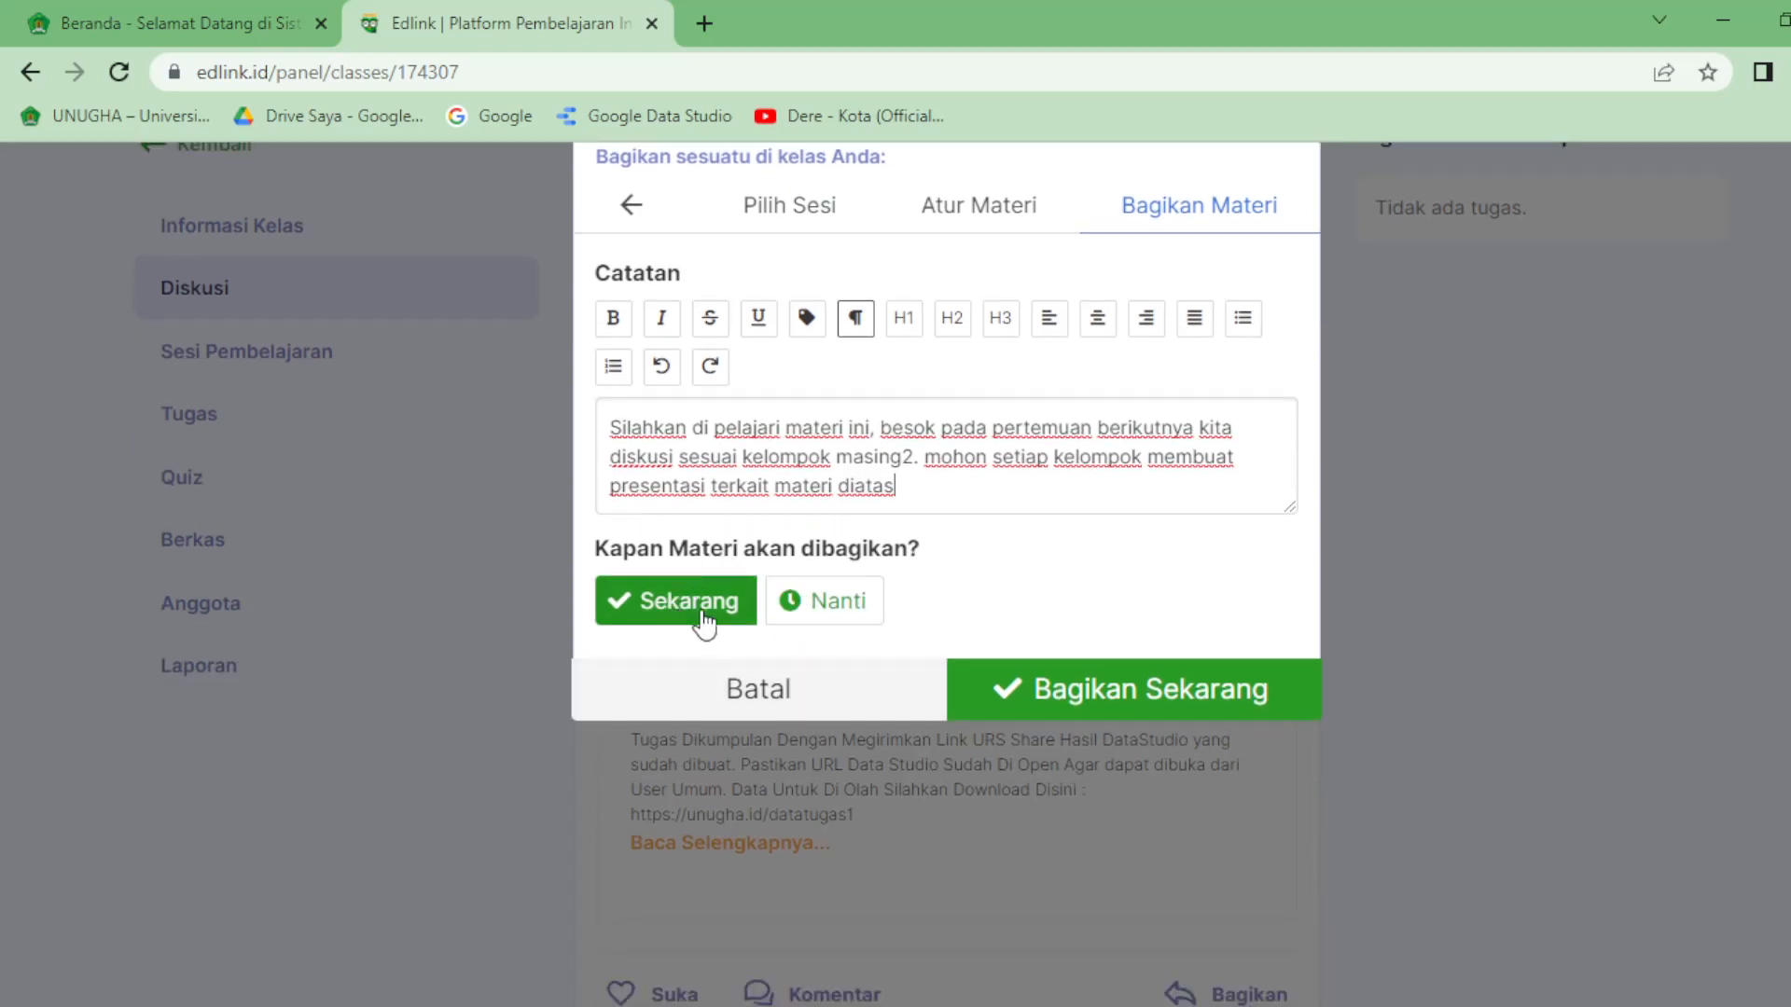
pyautogui.scroll(1, 1014, 631)
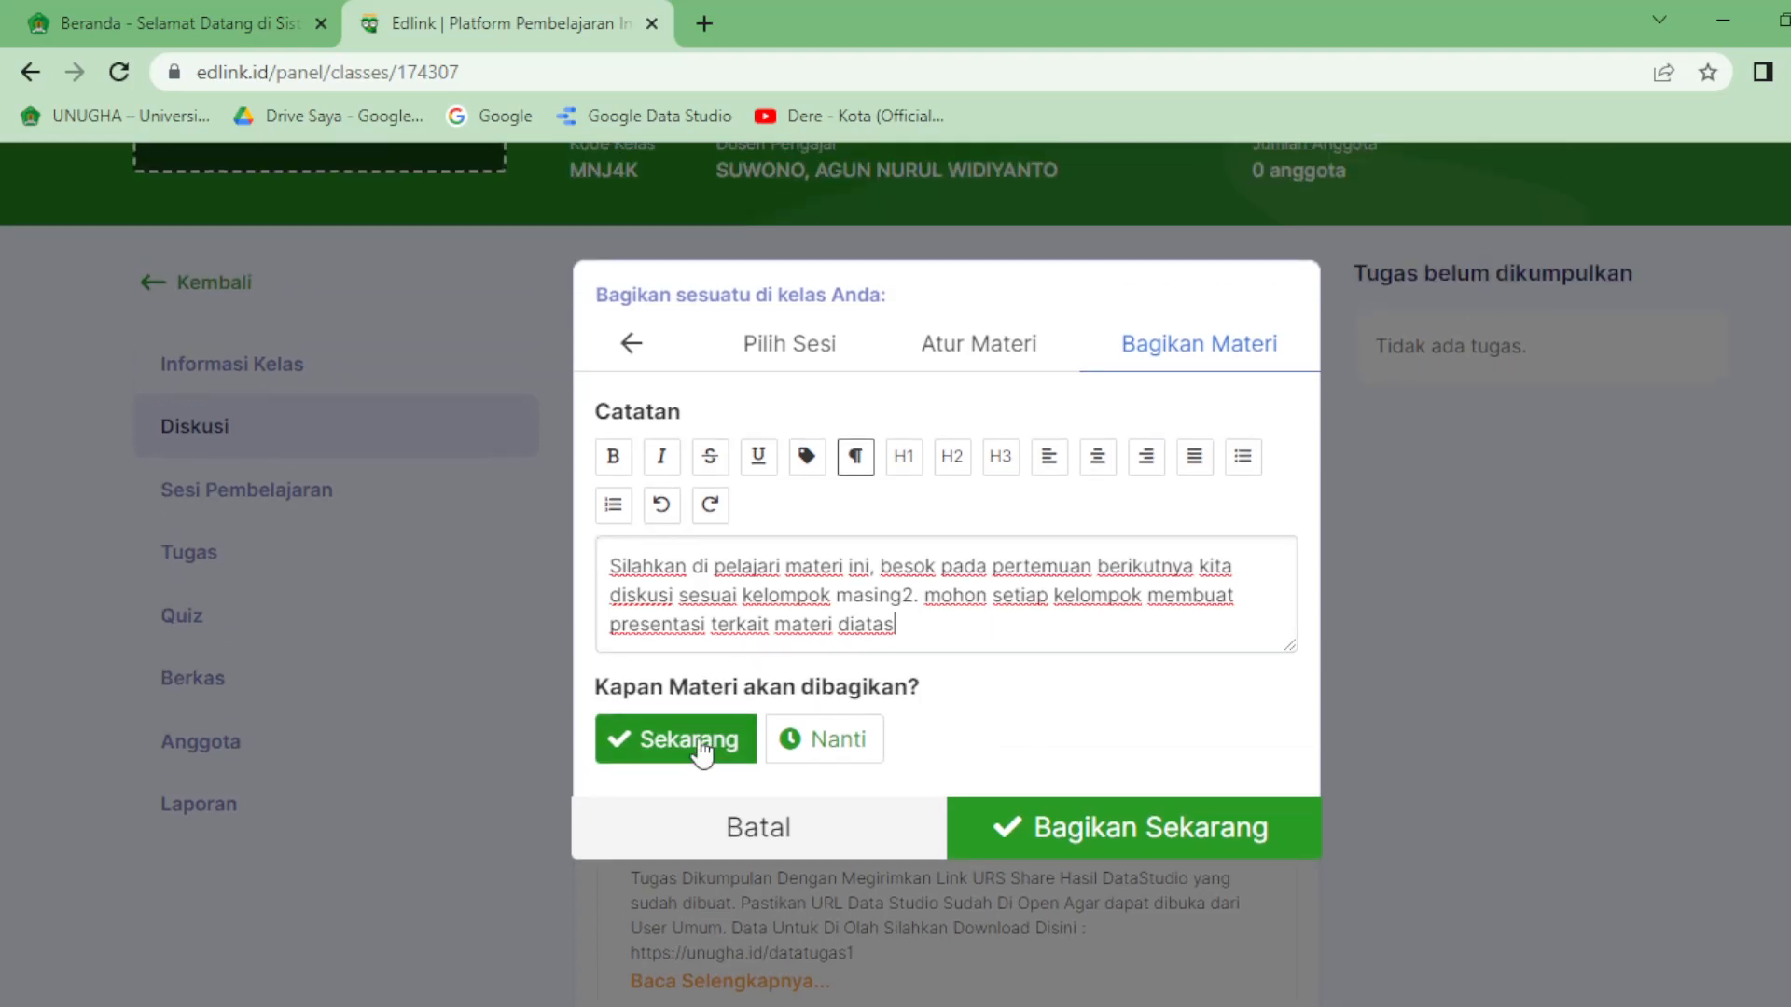
pyautogui.click(1093, 825)
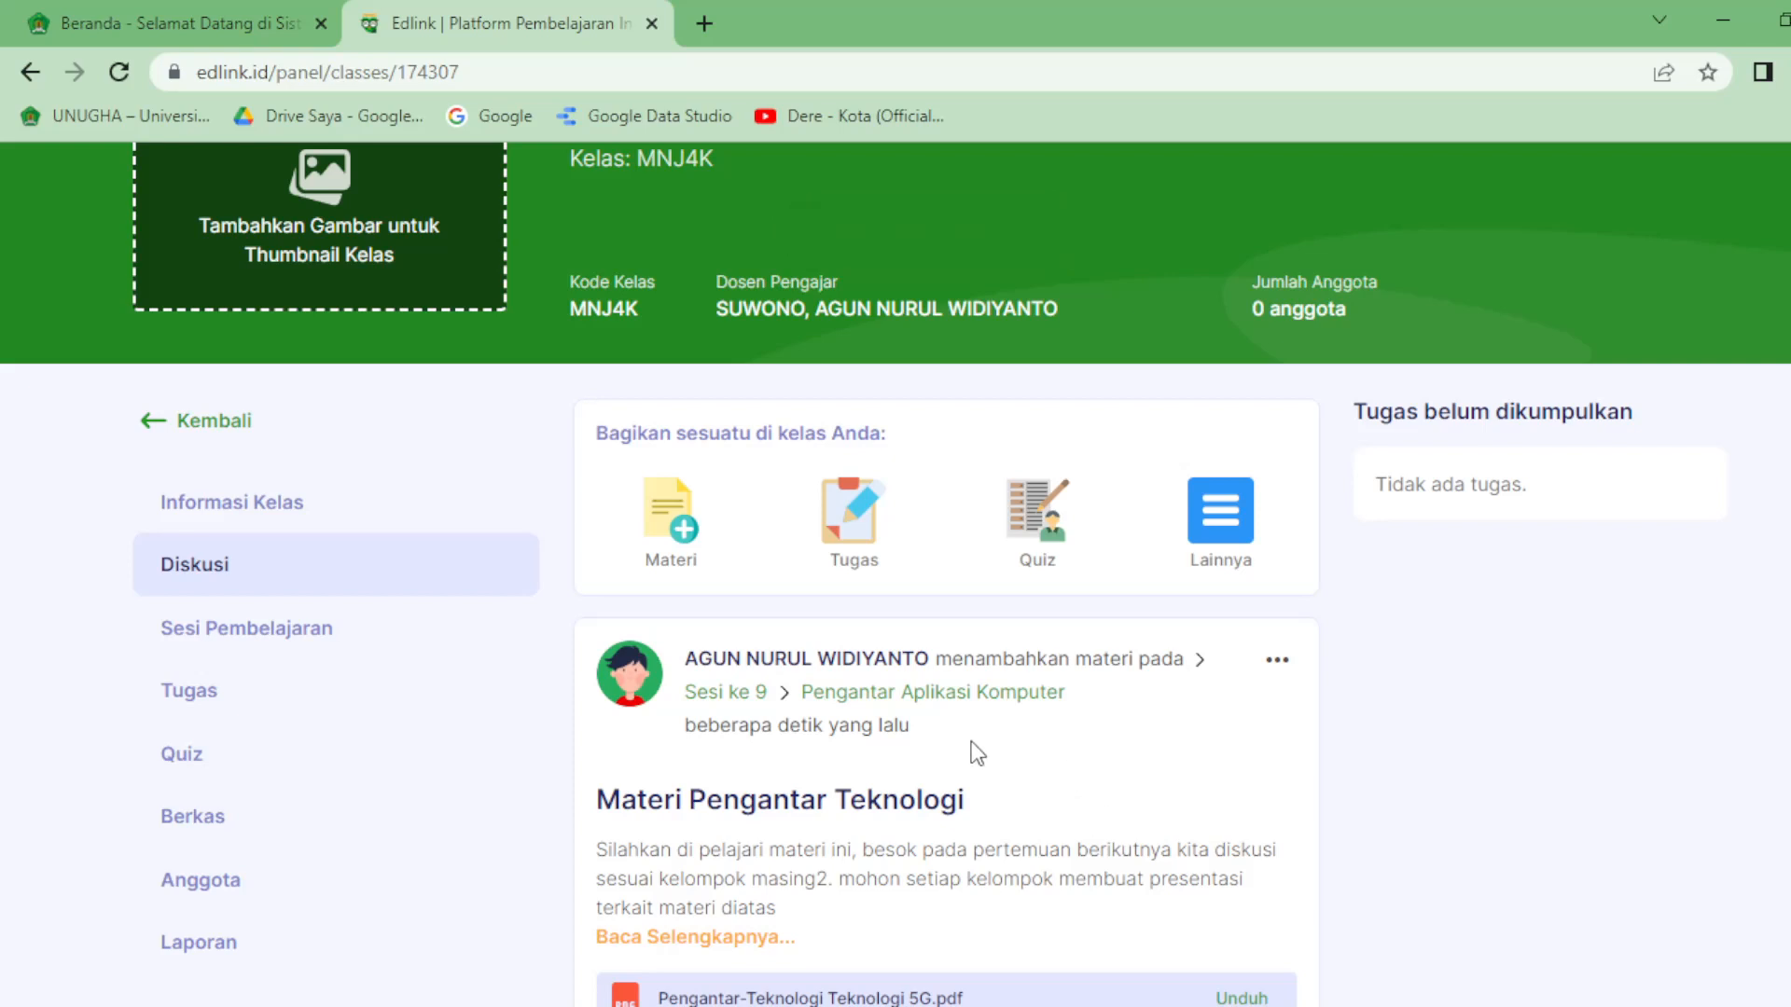
# Open session 9 from the new material post and review its information and learning materials
pyautogui.scroll(-3, 975, 746)
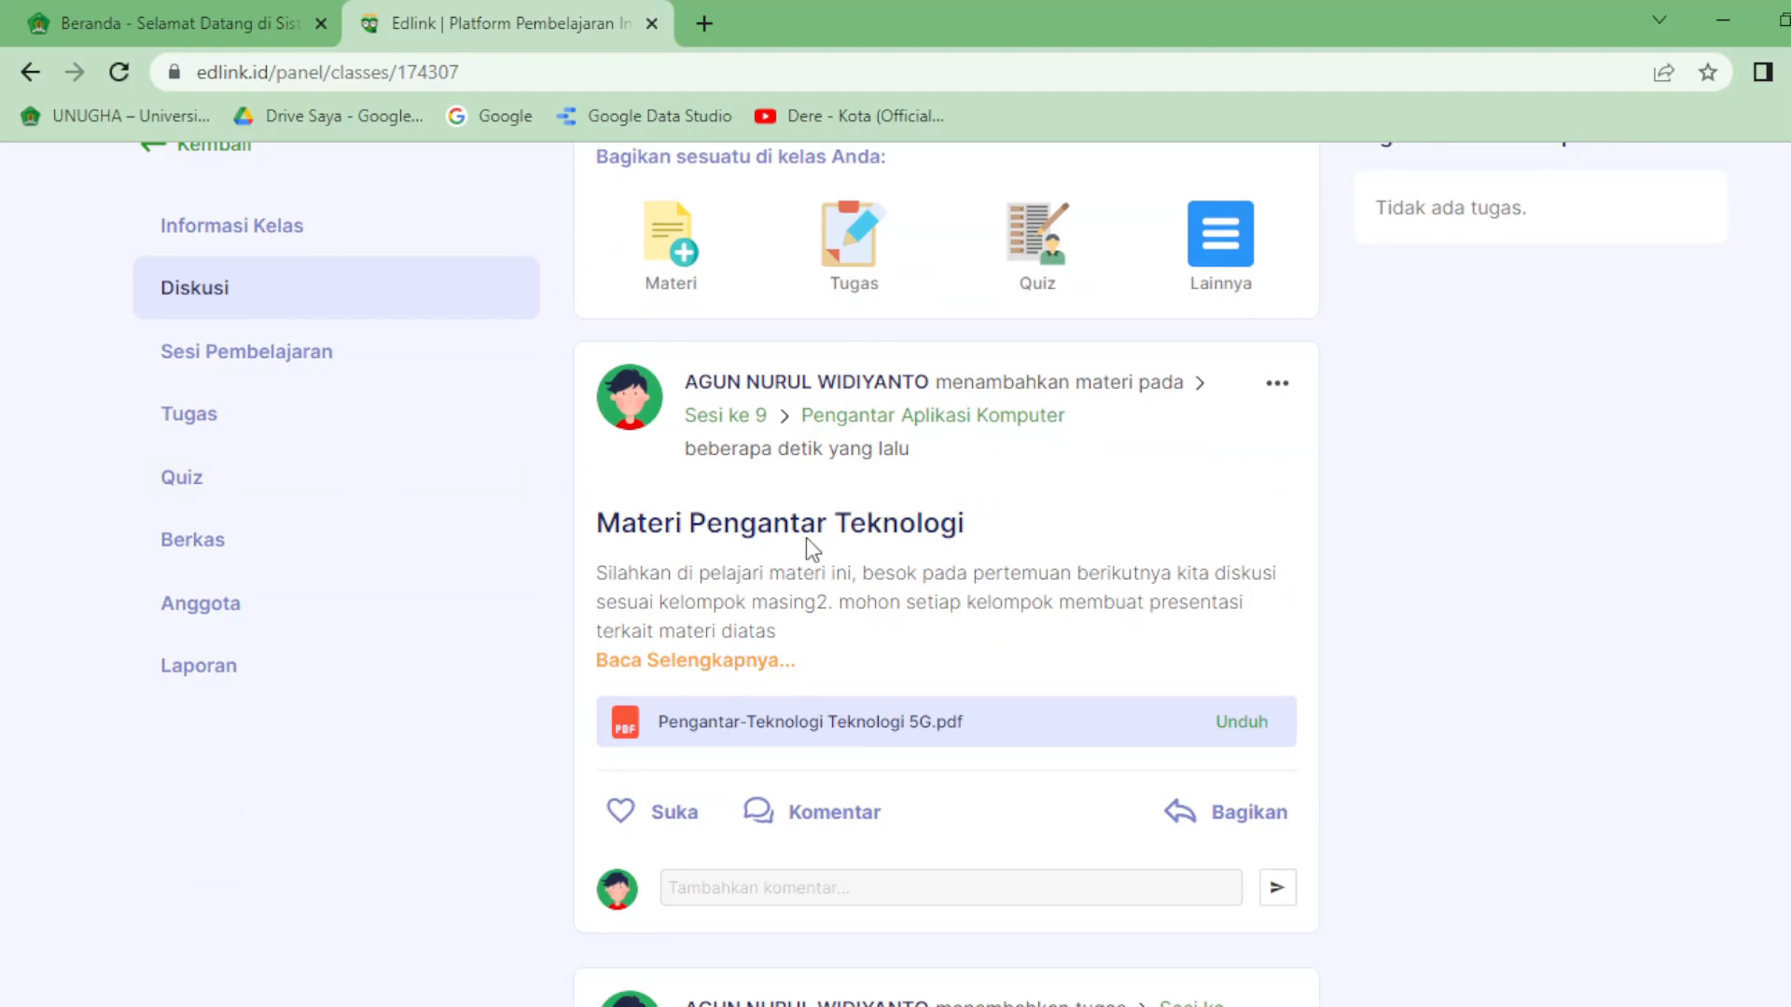
pyautogui.click(723, 415)
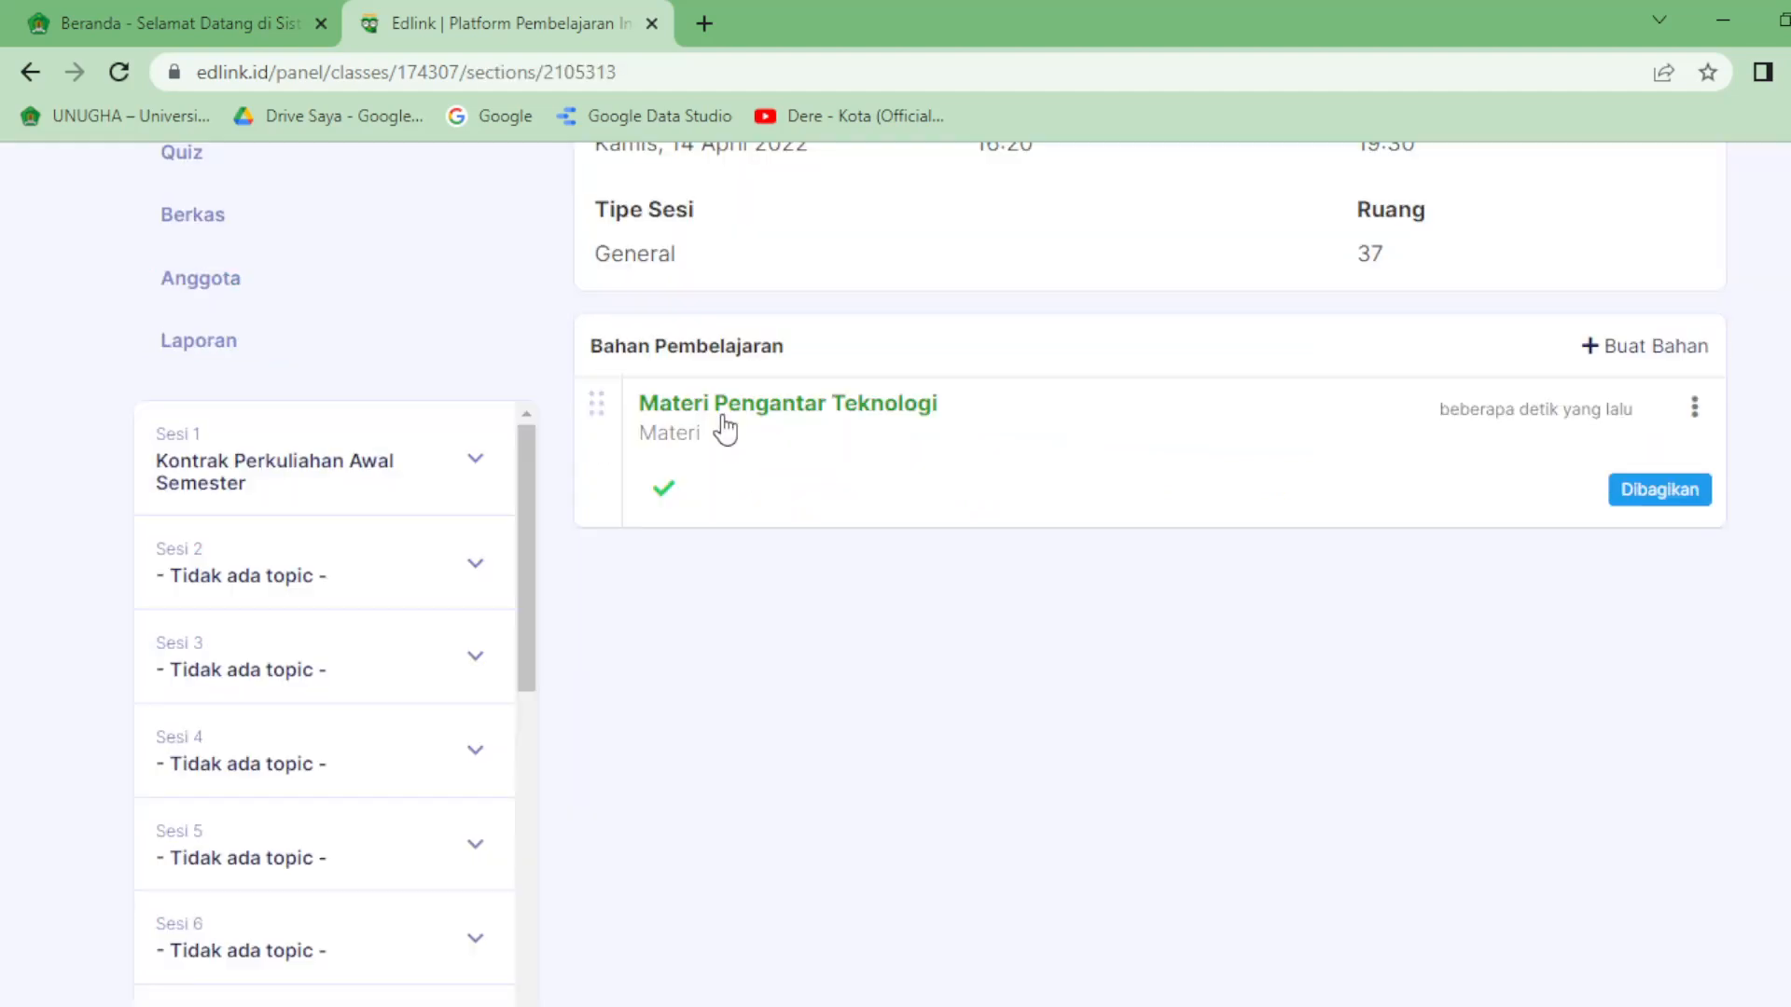
pyautogui.scroll(5, 780, 503)
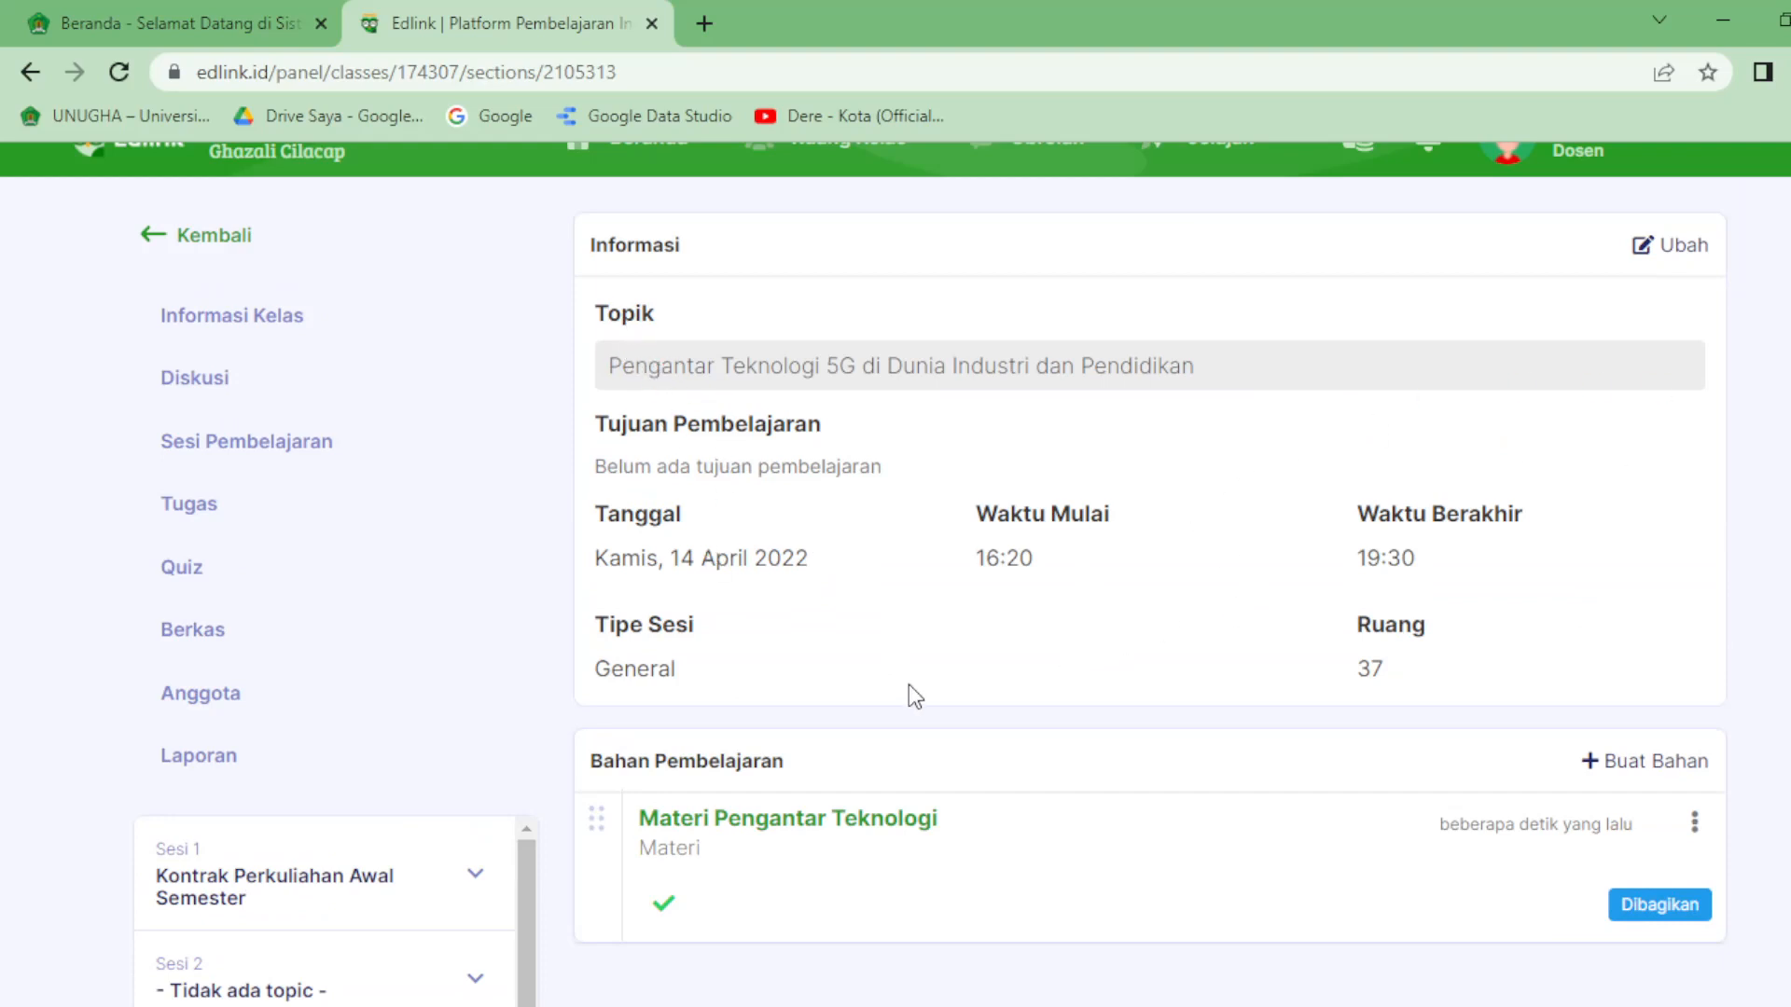
pyautogui.scroll(-2, 910, 671)
pyautogui.scroll(3, 967, 663)
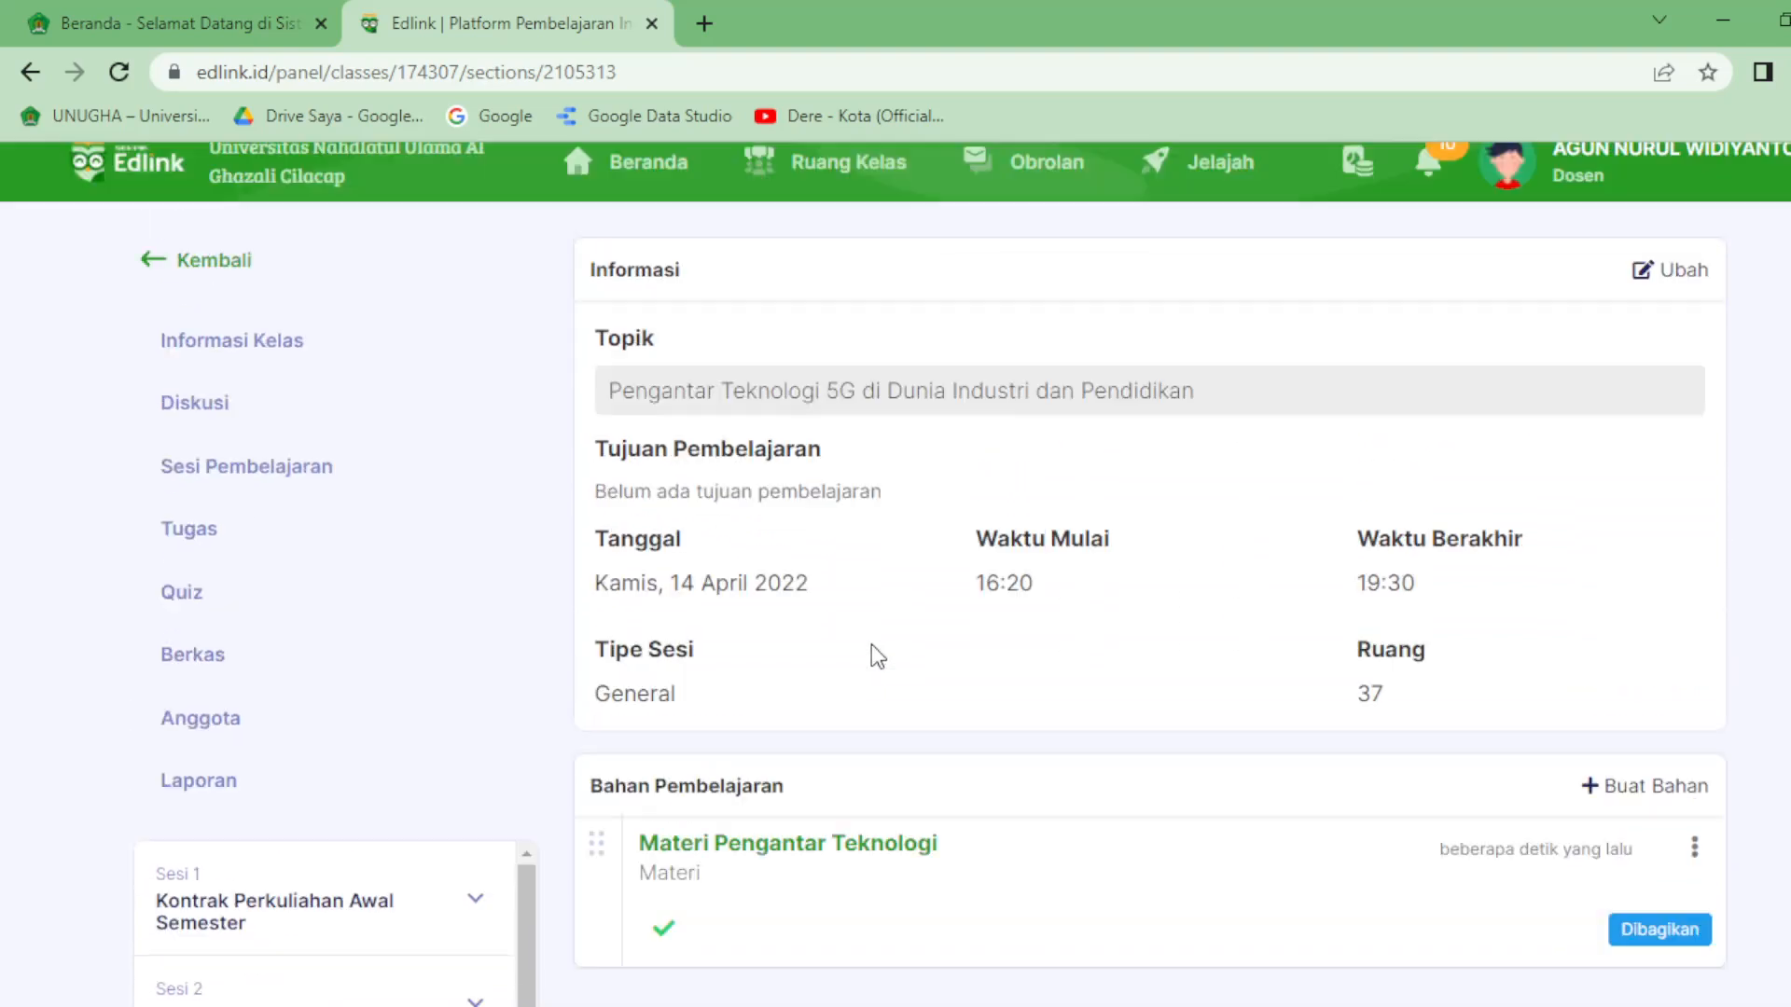
pyautogui.scroll(-3, 877, 623)
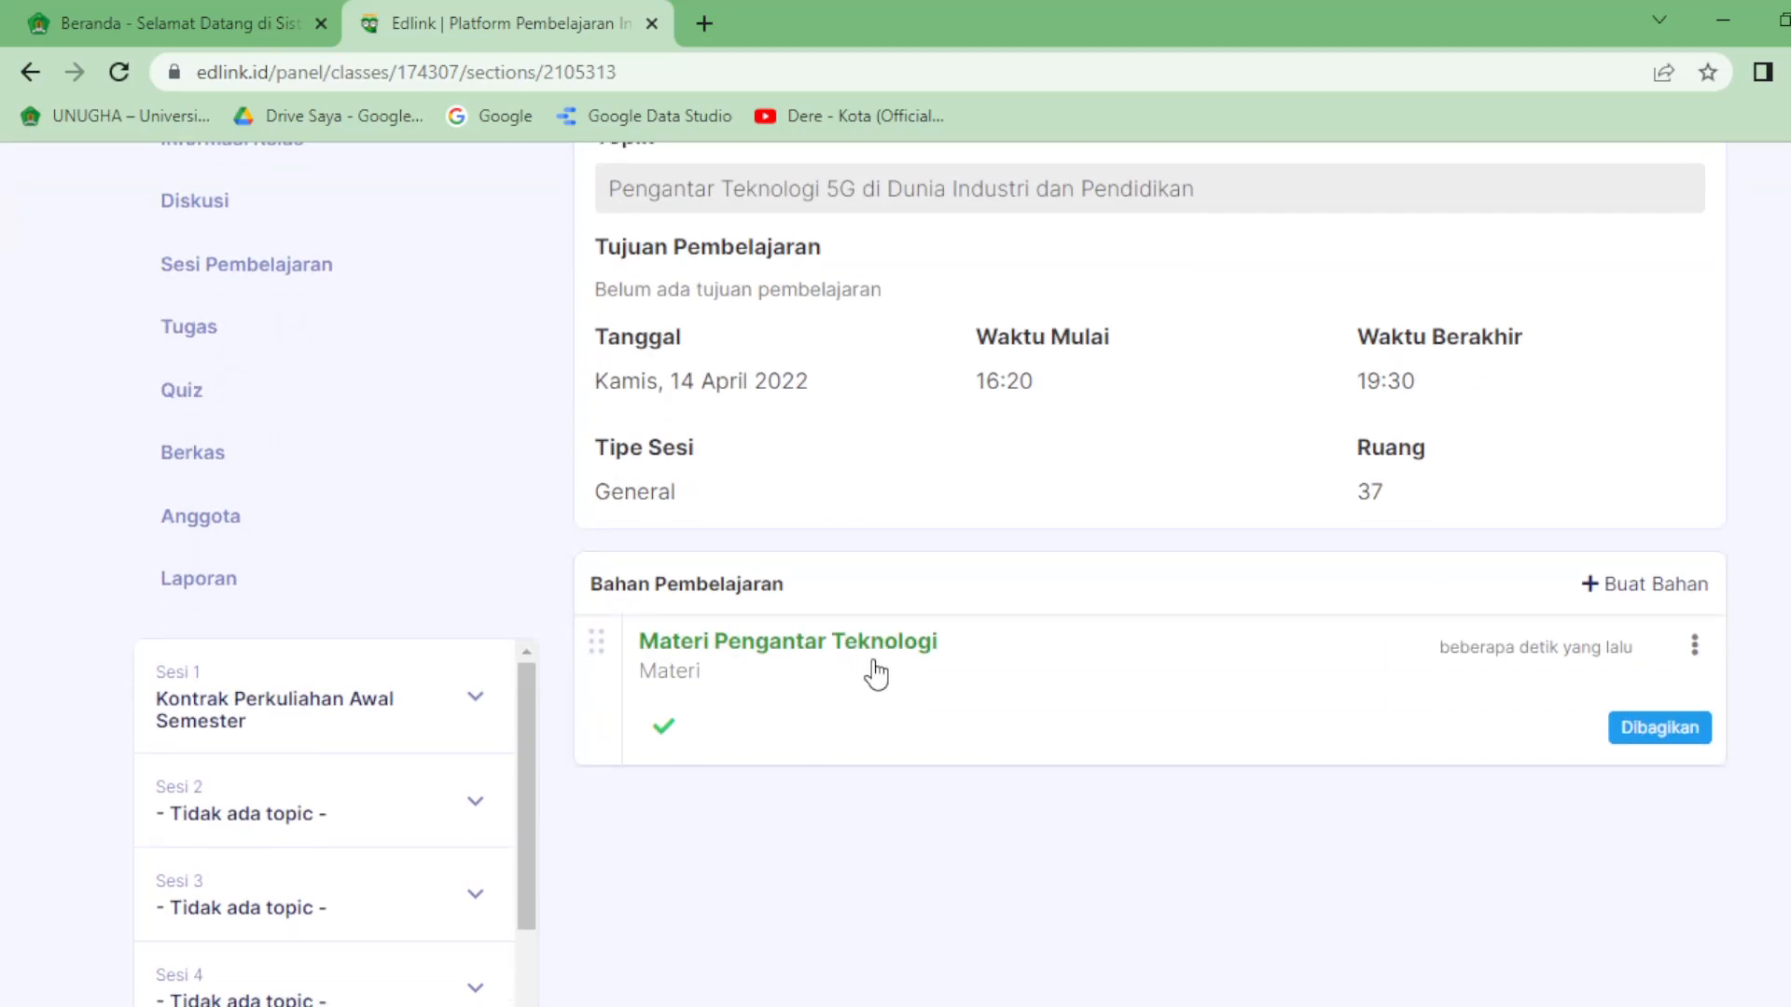
# Open "Materi Pengantar Teknologi" in session 9 and check its sharing status, attached document, note and comment section
pyautogui.click(1006, 642)
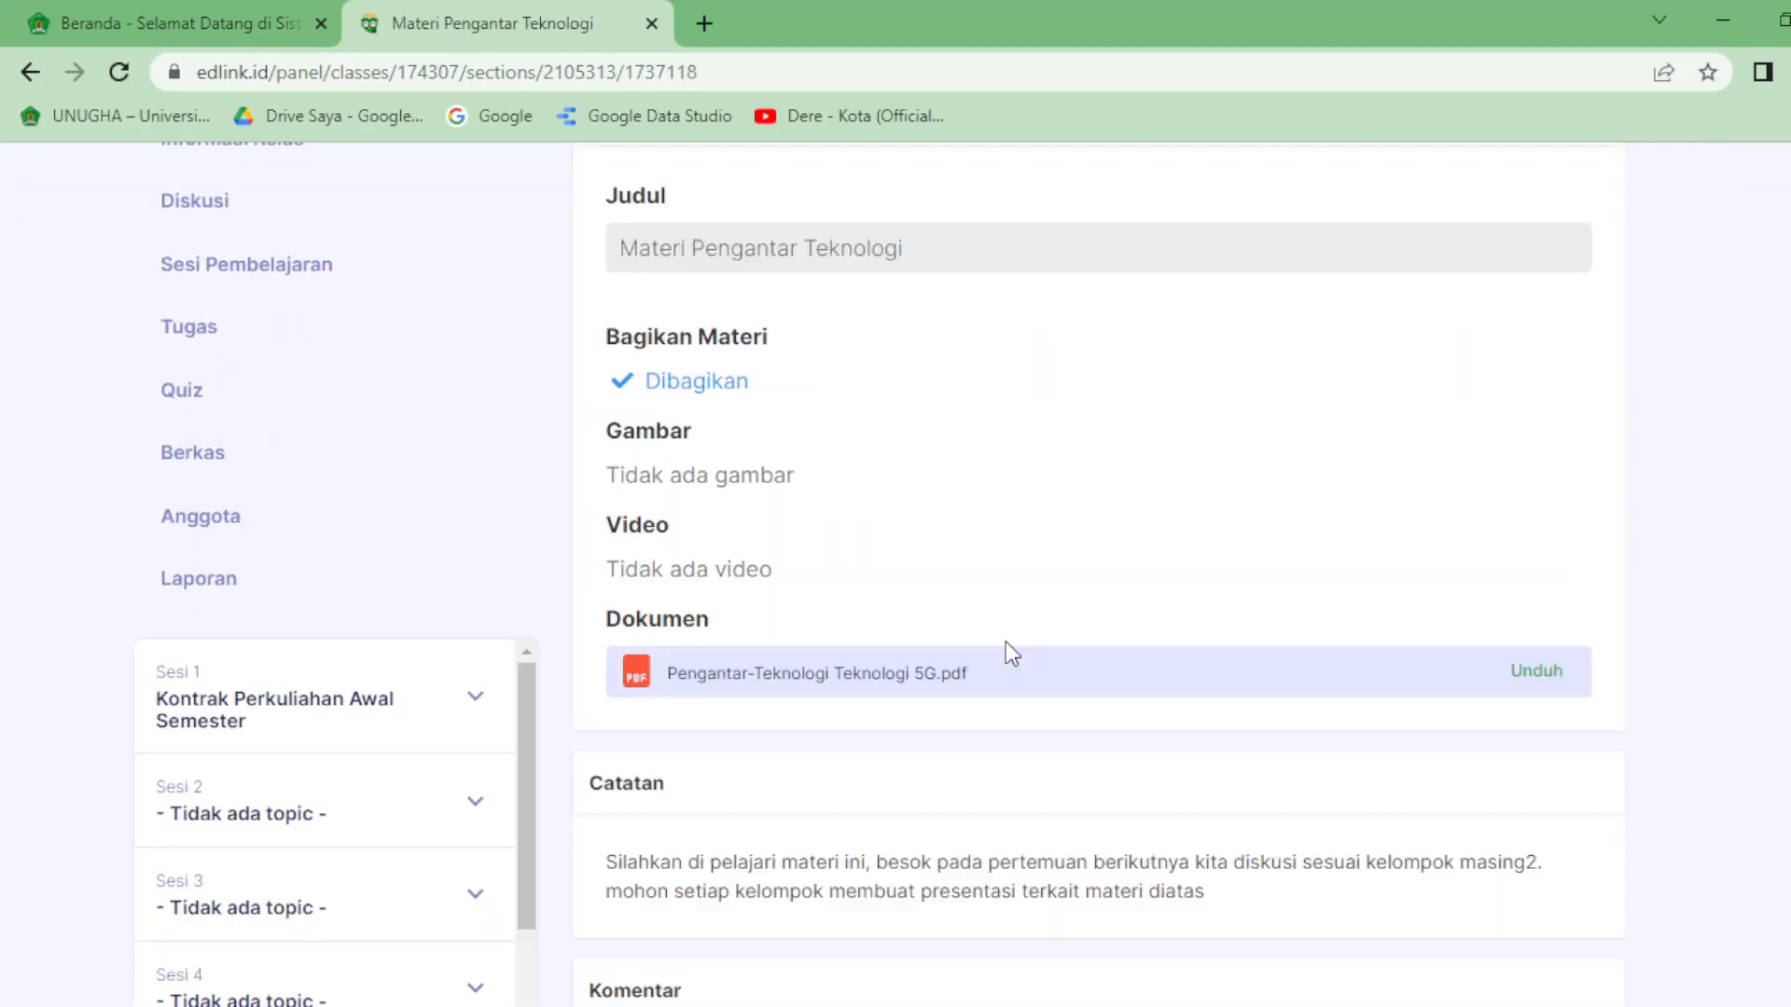
pyautogui.scroll(-3, 979, 630)
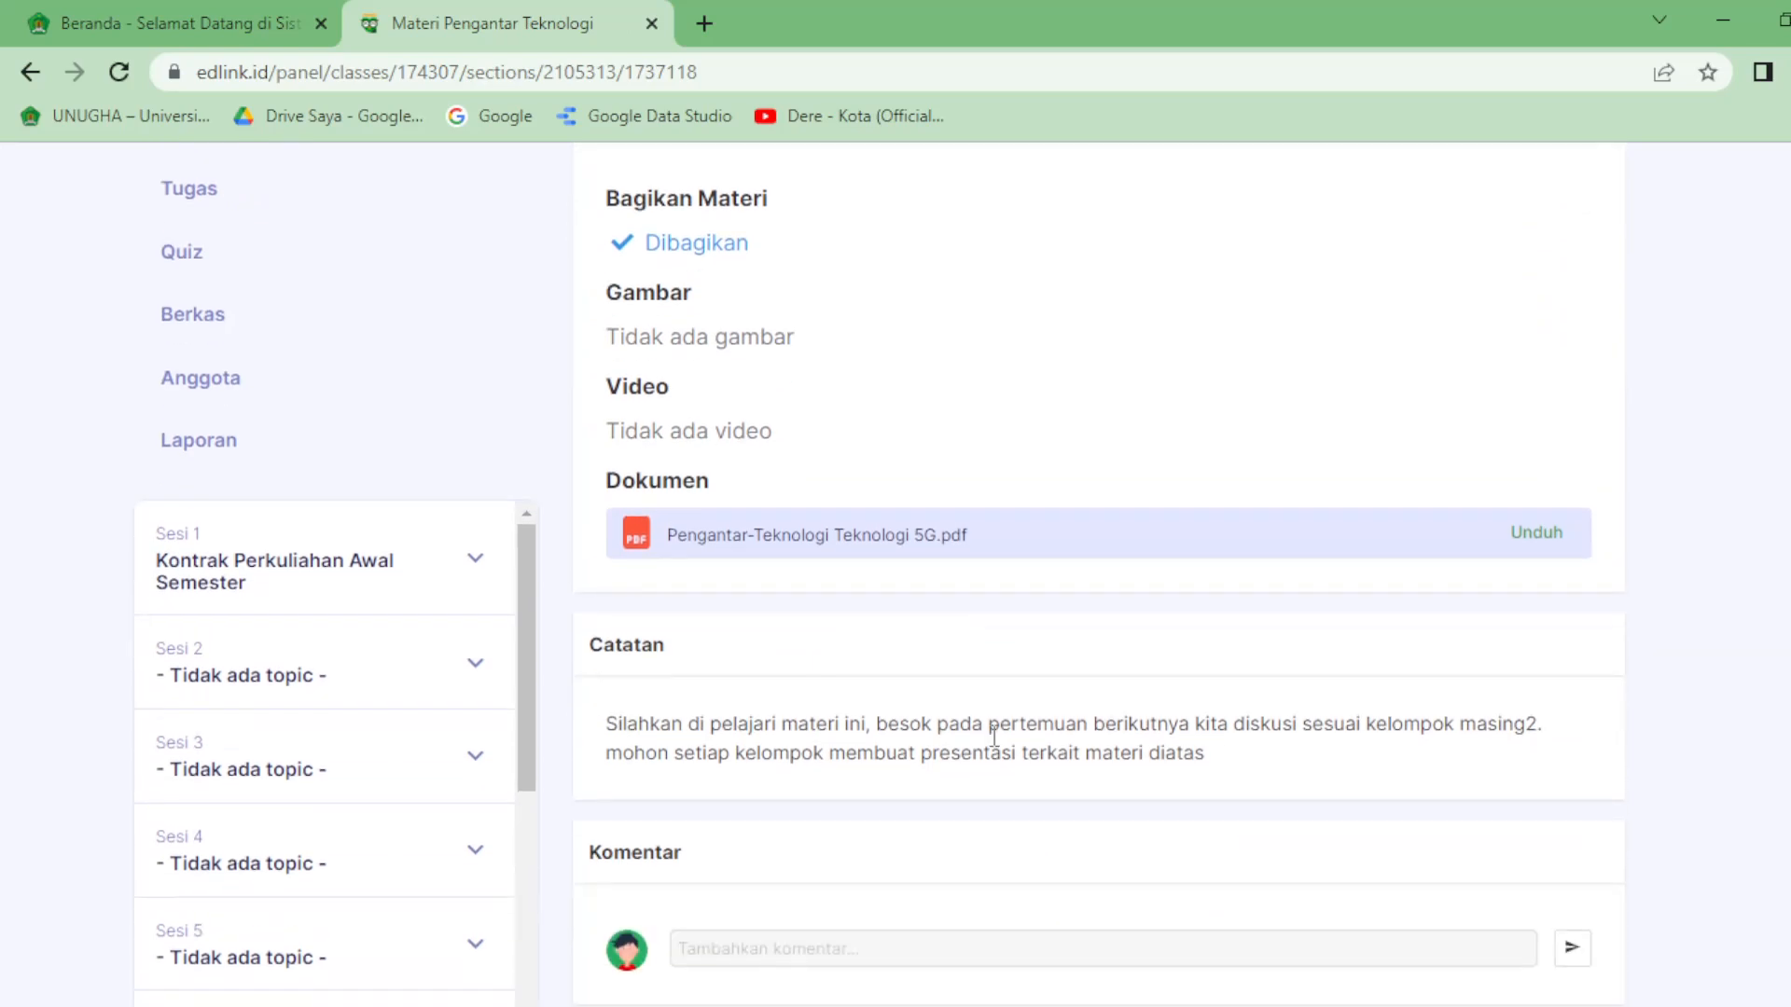
pyautogui.scroll(-2, 972, 742)
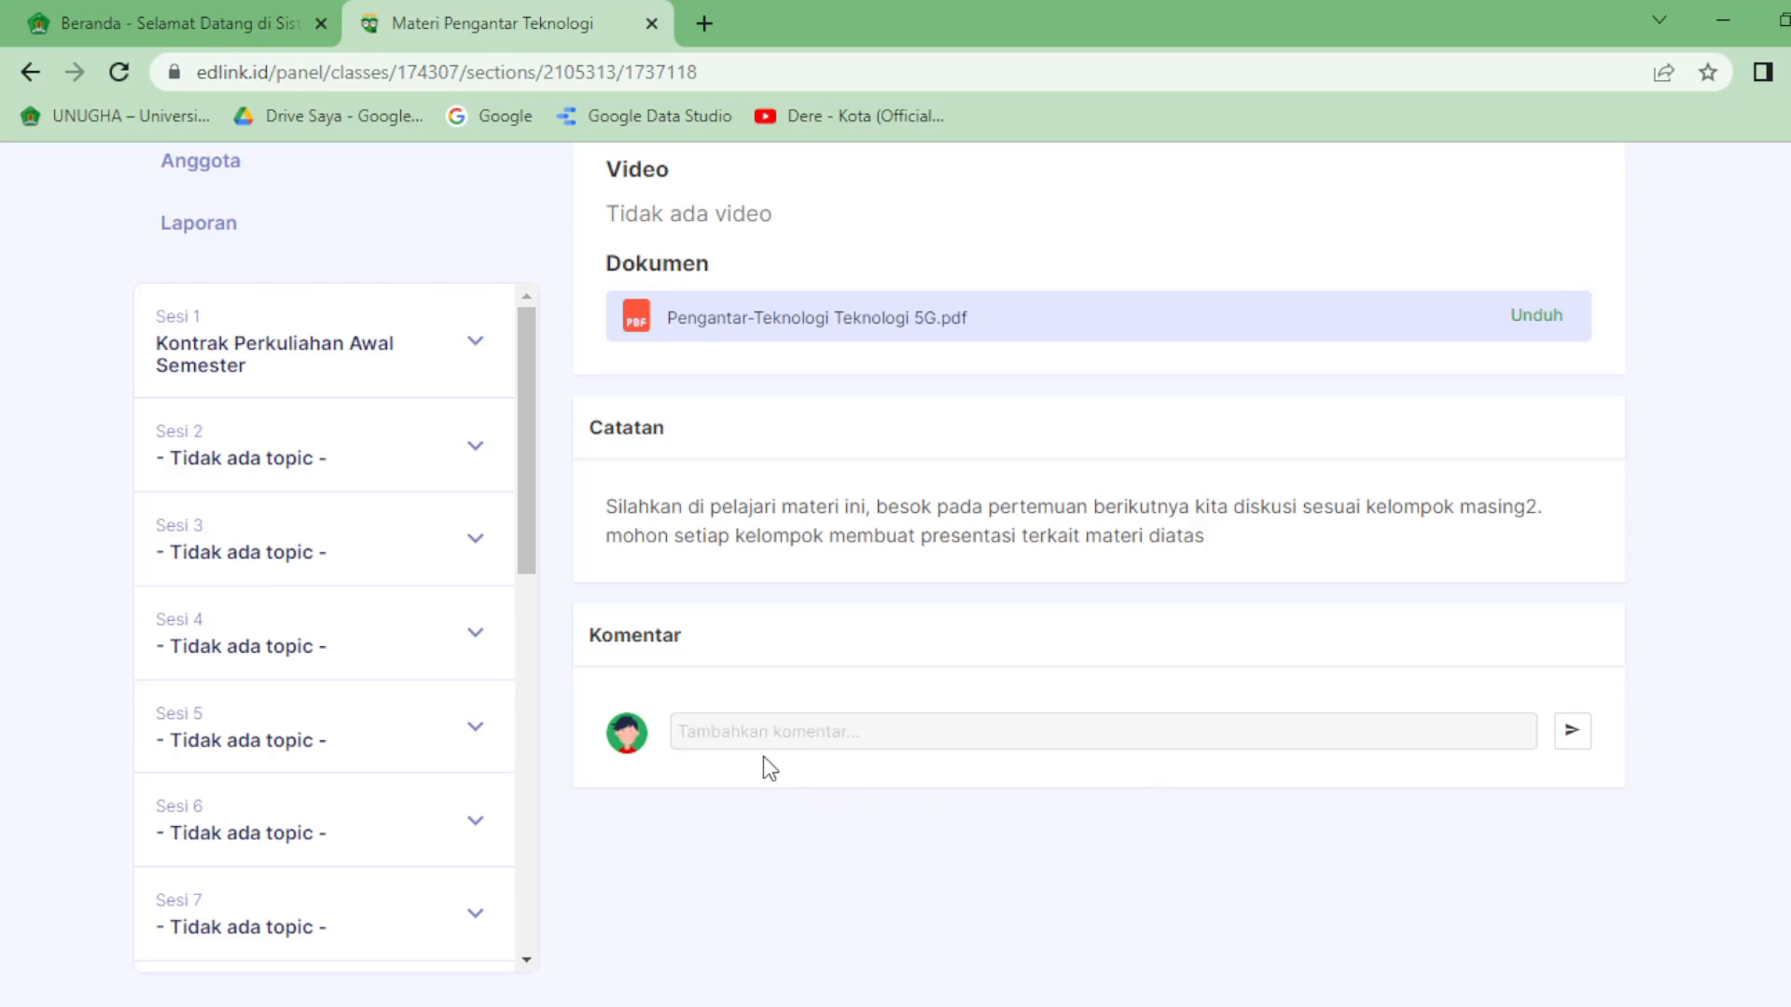
pyautogui.scroll(5, 1033, 819)
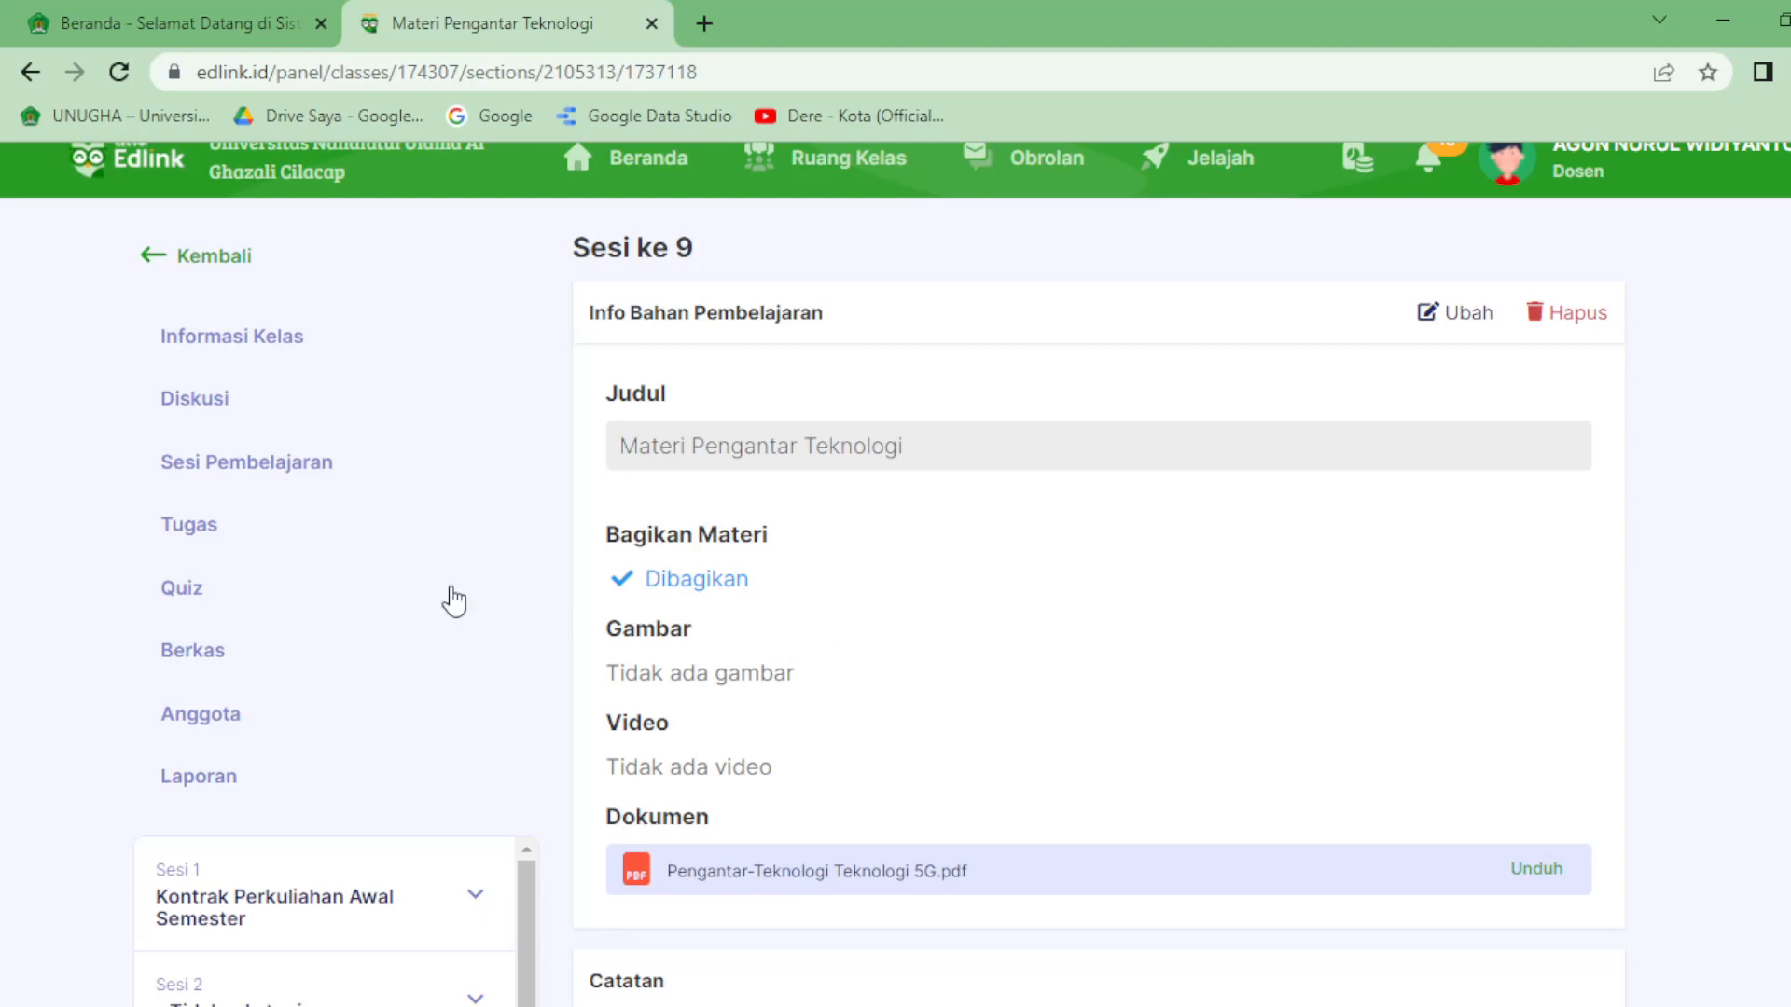
# Open the class report and examine the student activity columns for Sesi 8 and Sesi 9
pyautogui.click(221, 787)
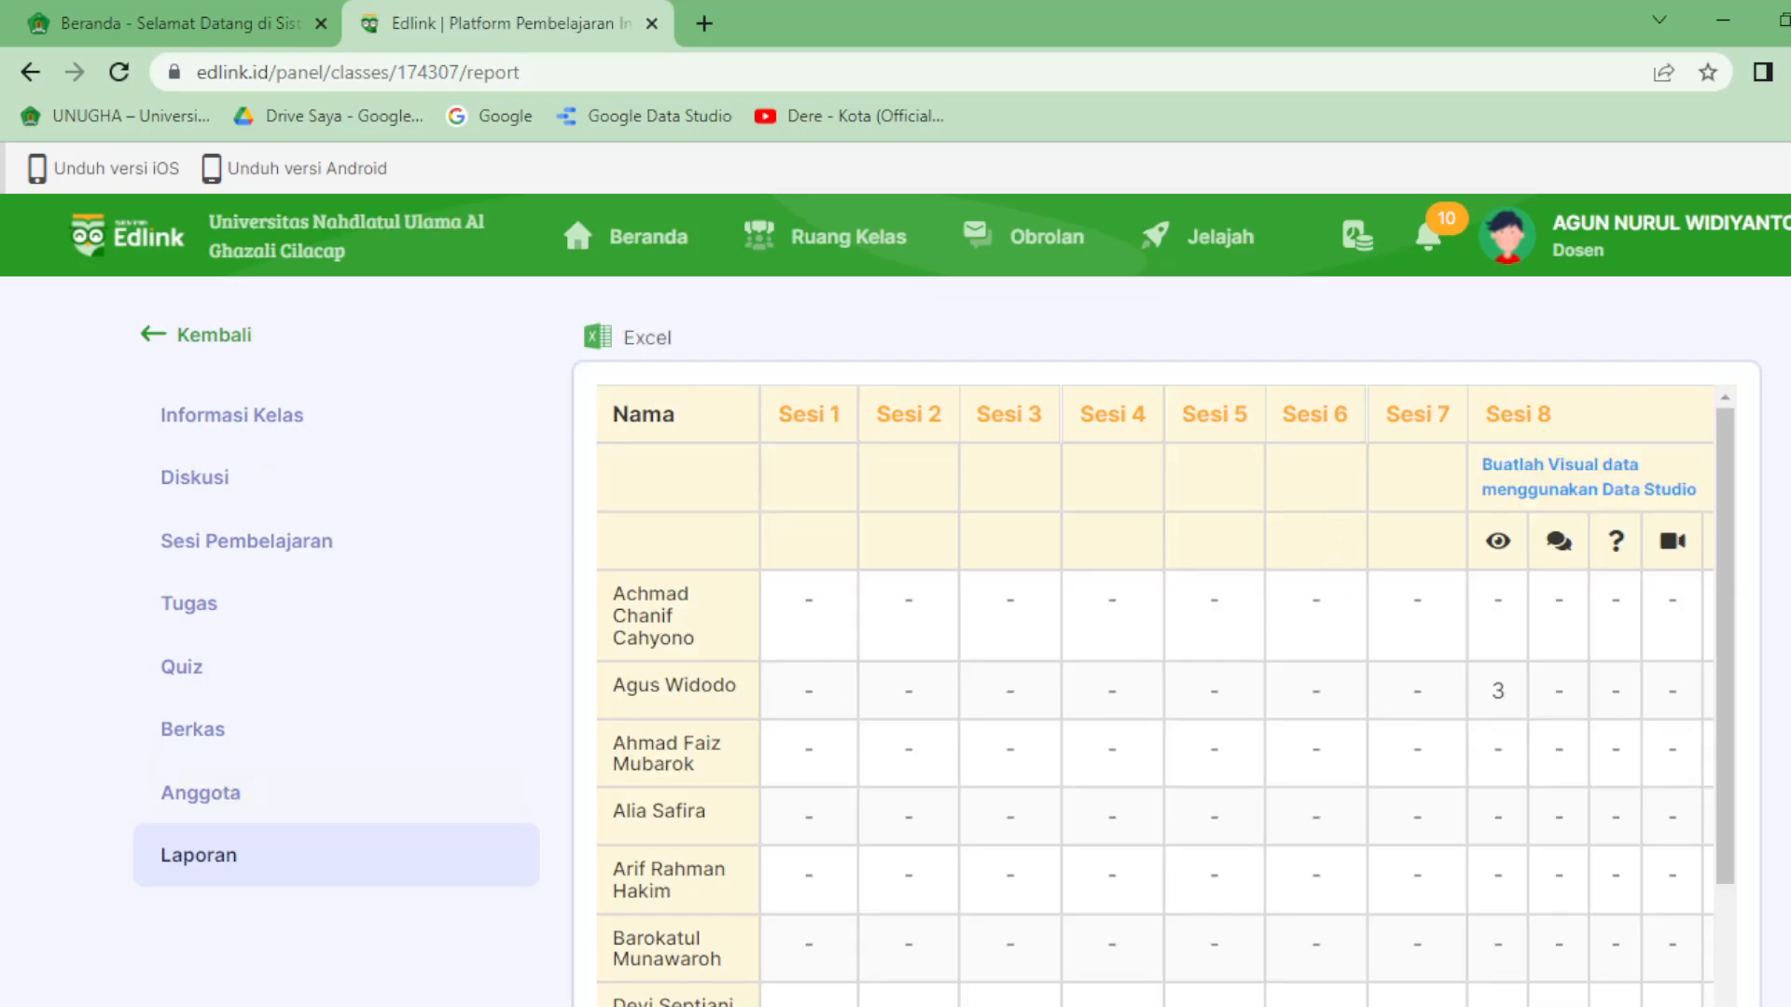
pyautogui.scroll(-2, 1759, 671)
pyautogui.moveTo(1112, 858); pyautogui.dragTo(1387, 859)
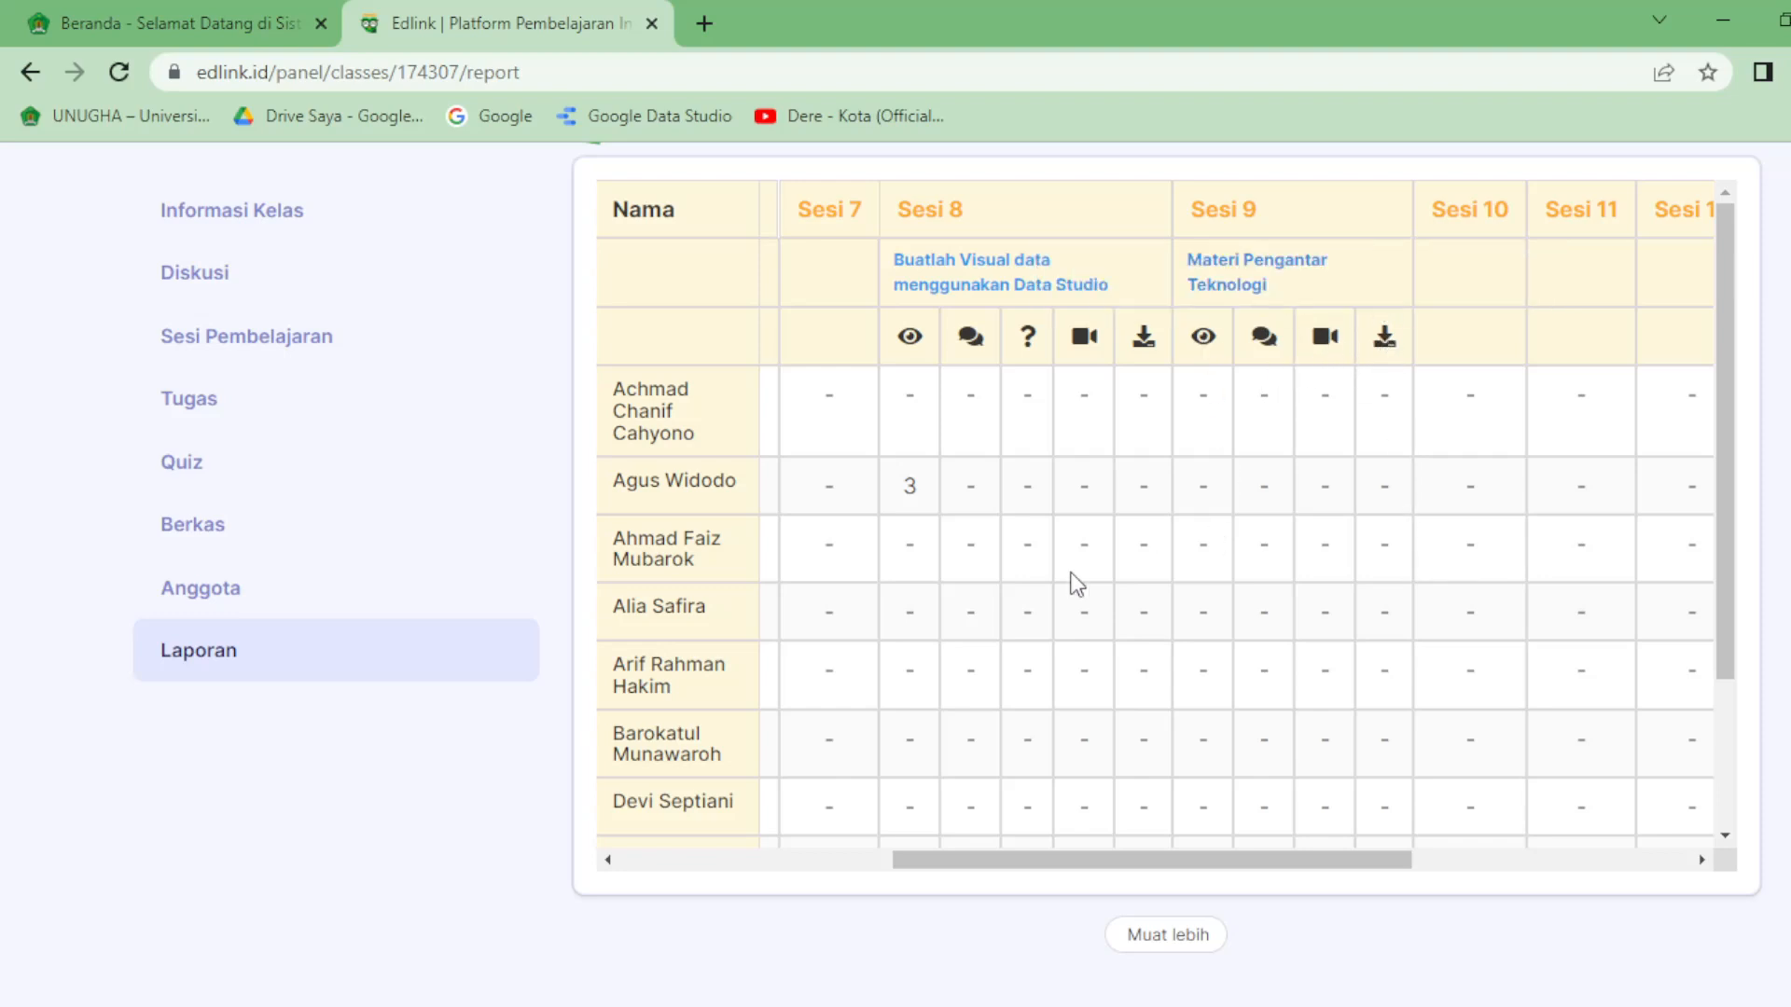
pyautogui.moveTo(1192, 854); pyautogui.dragTo(1244, 862)
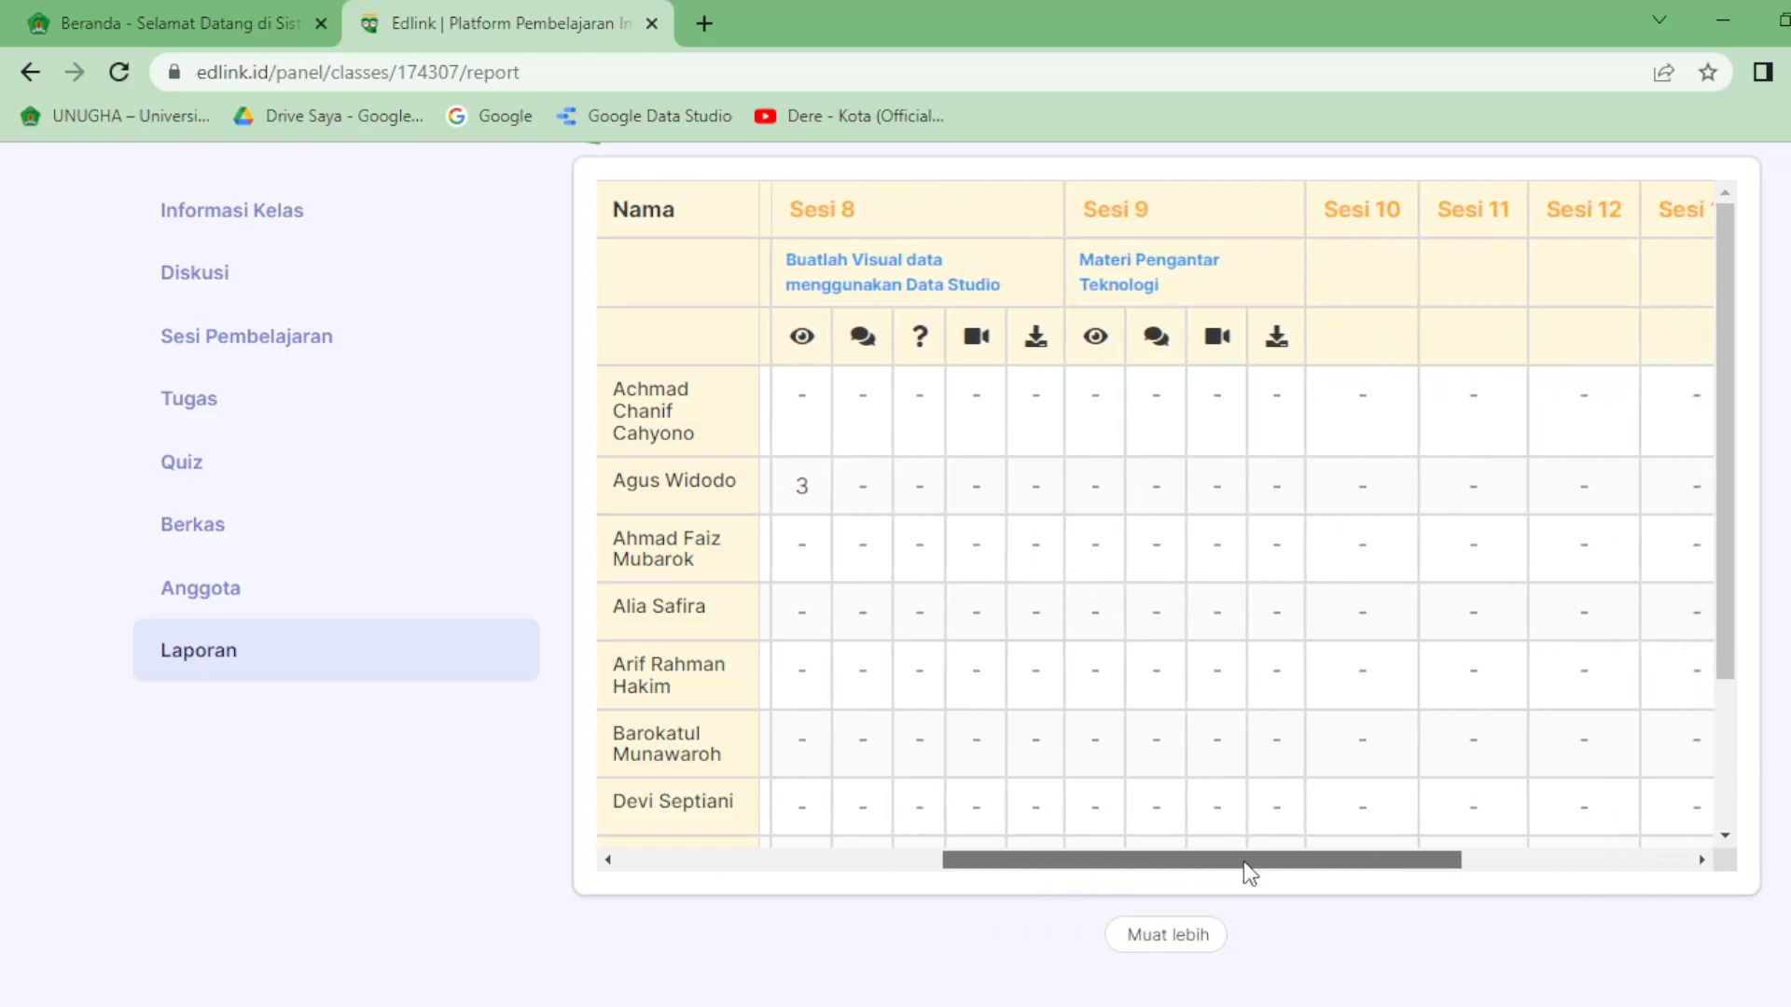
pyautogui.moveTo(1244, 860); pyautogui.dragTo(1023, 843)
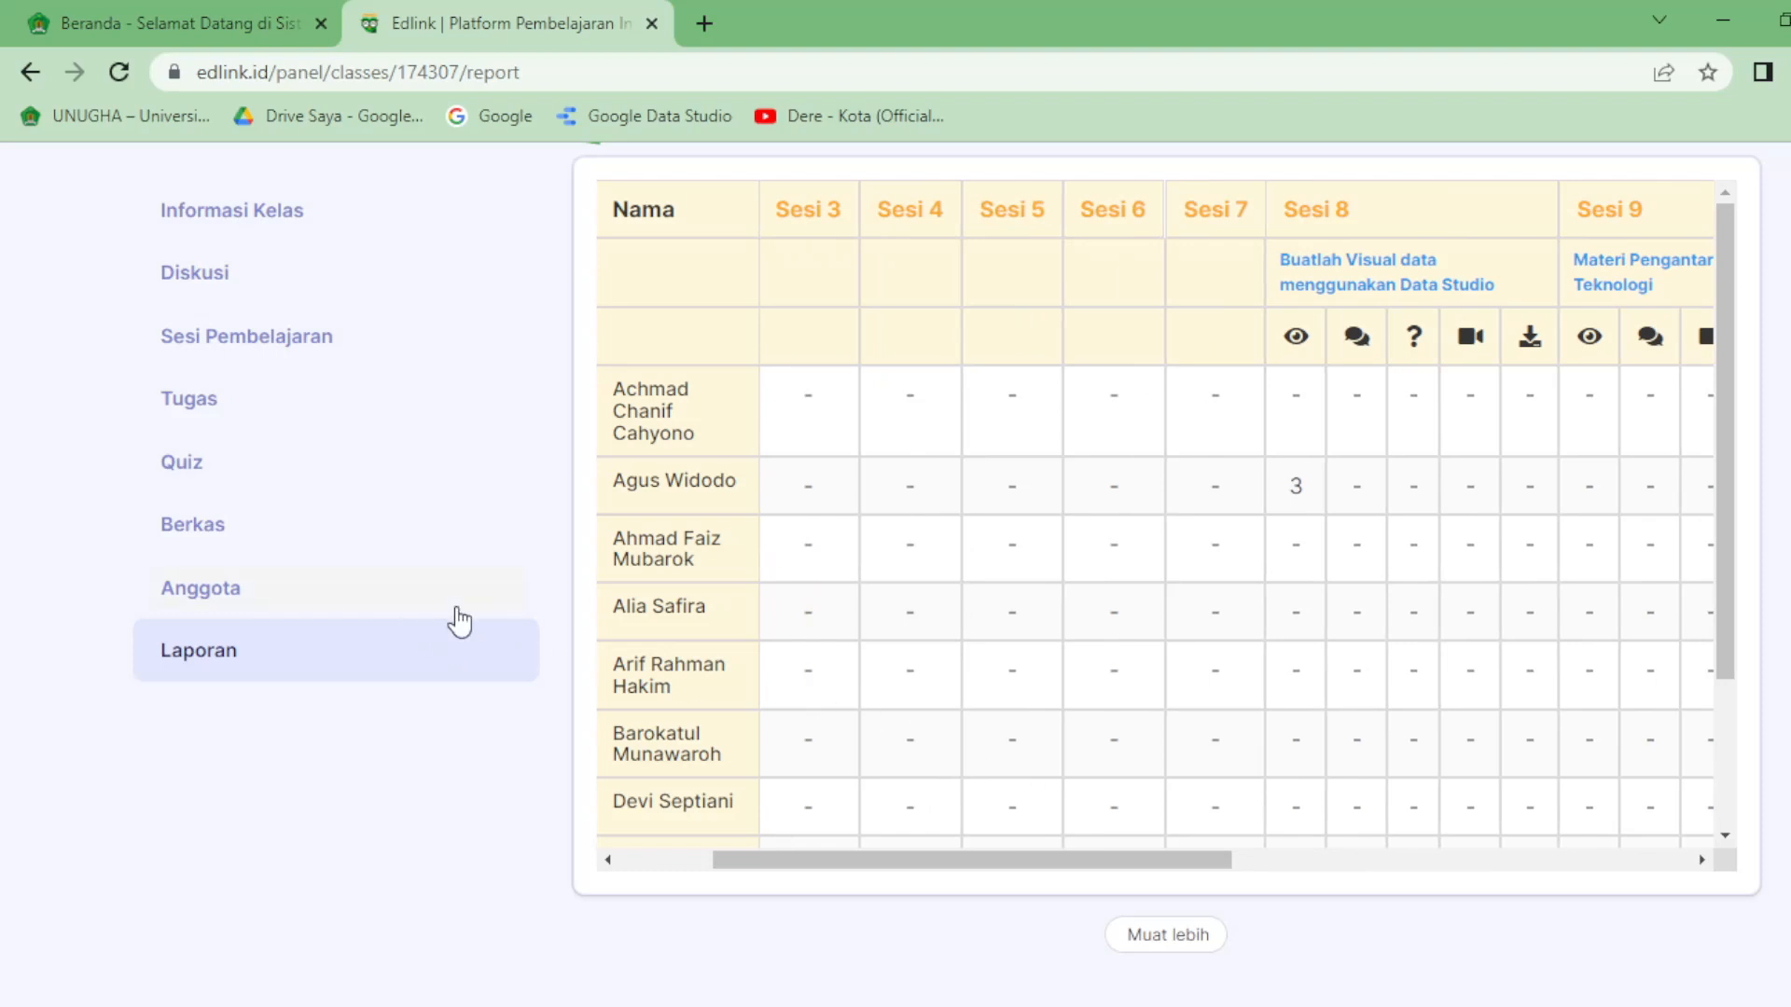
pyautogui.scroll(3, 467, 620)
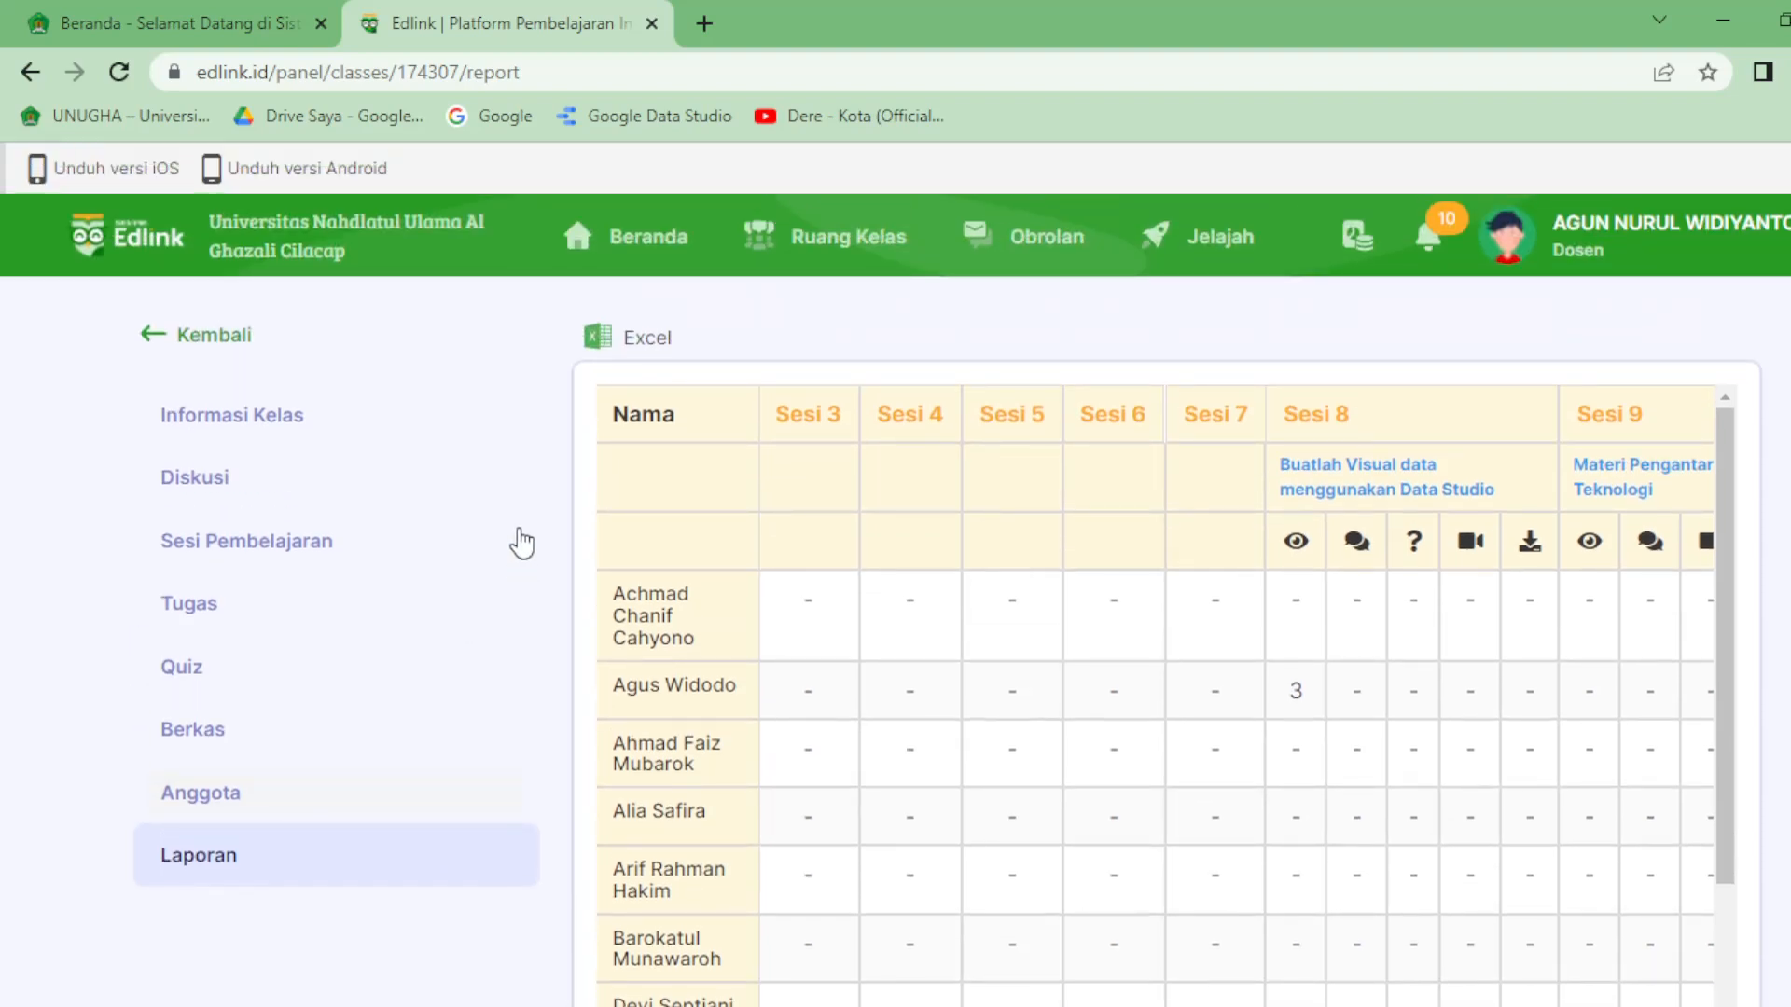
# Leave the report and reopen the Pengantar Aplikasi Komputer class MNJ4K from the academic class list to view its discussion feed
pyautogui.click(239, 351)
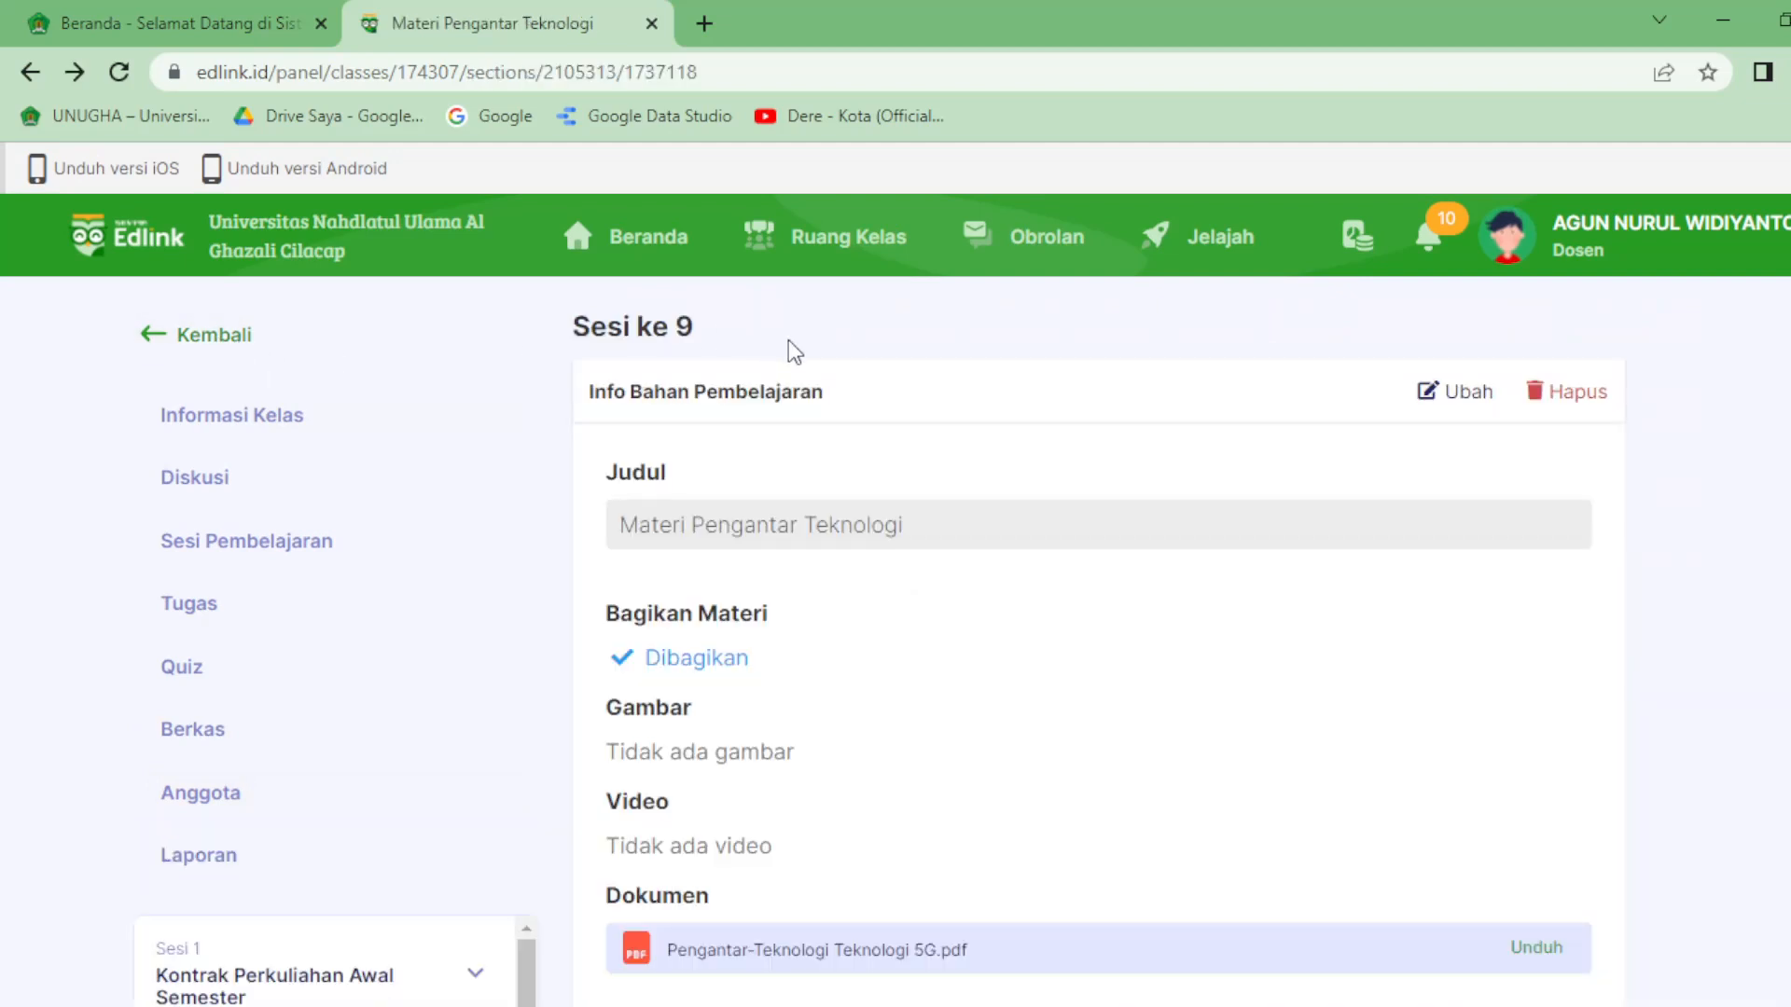
pyautogui.click(825, 263)
pyautogui.scroll(-3, 784, 596)
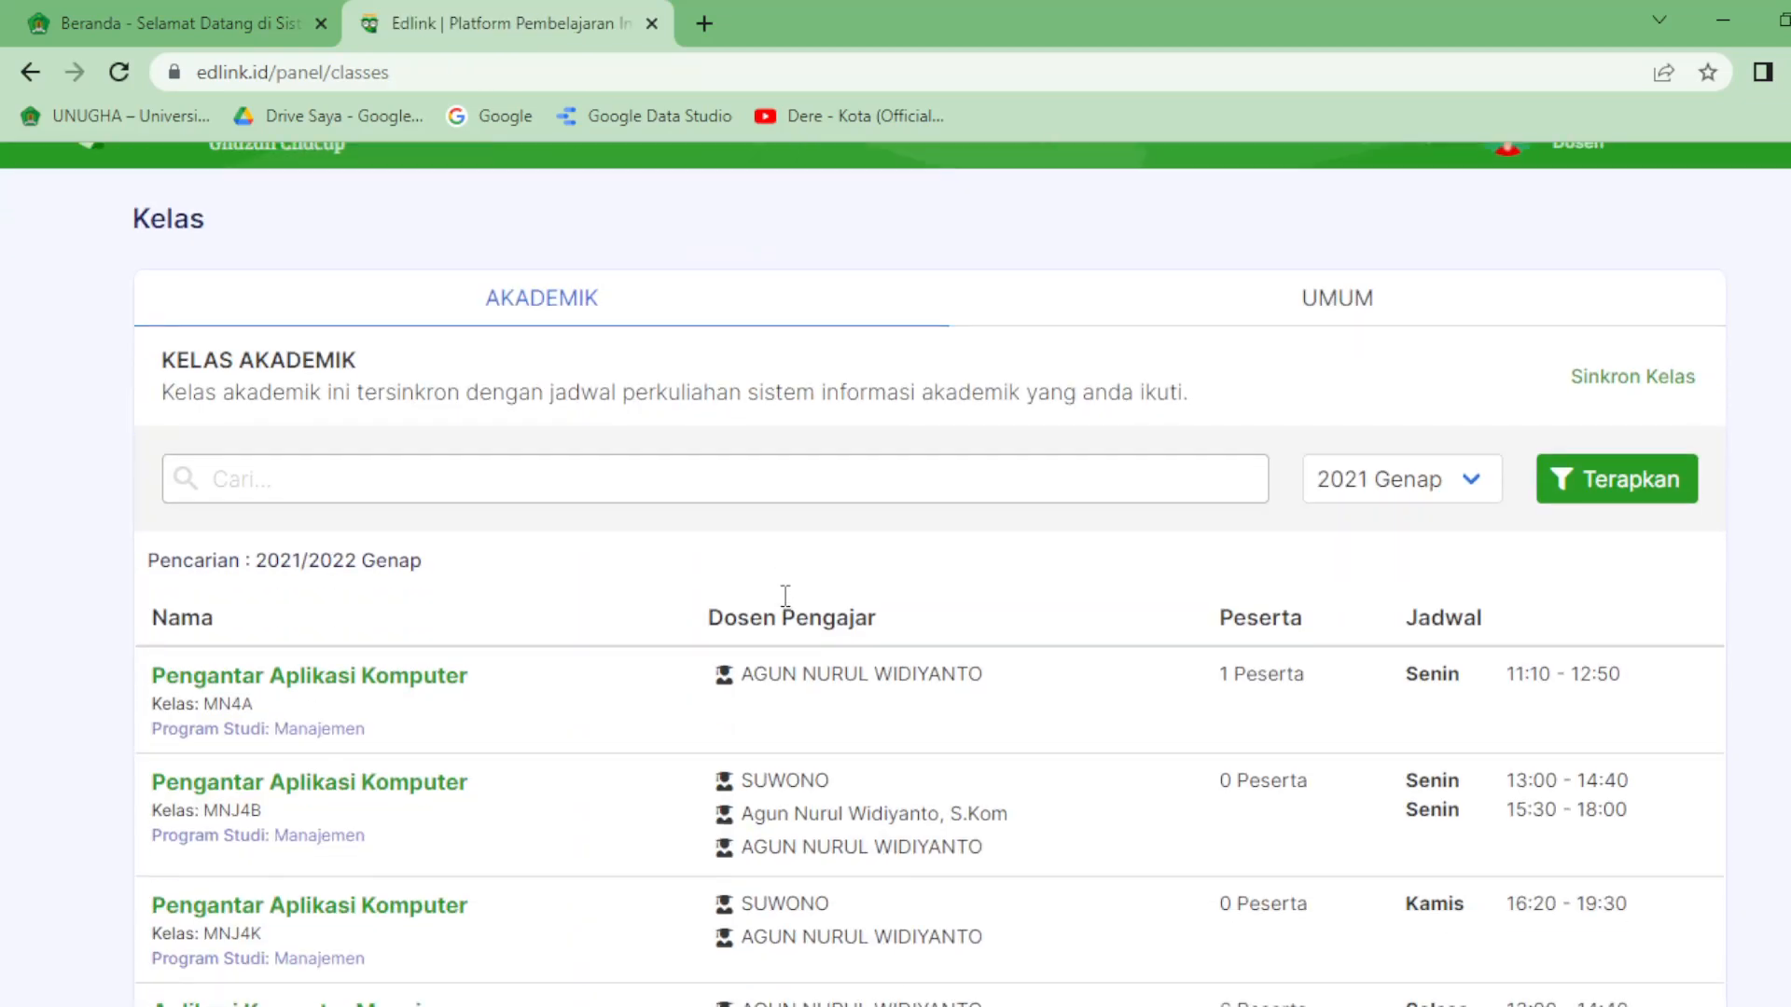
pyautogui.scroll(-2, 785, 596)
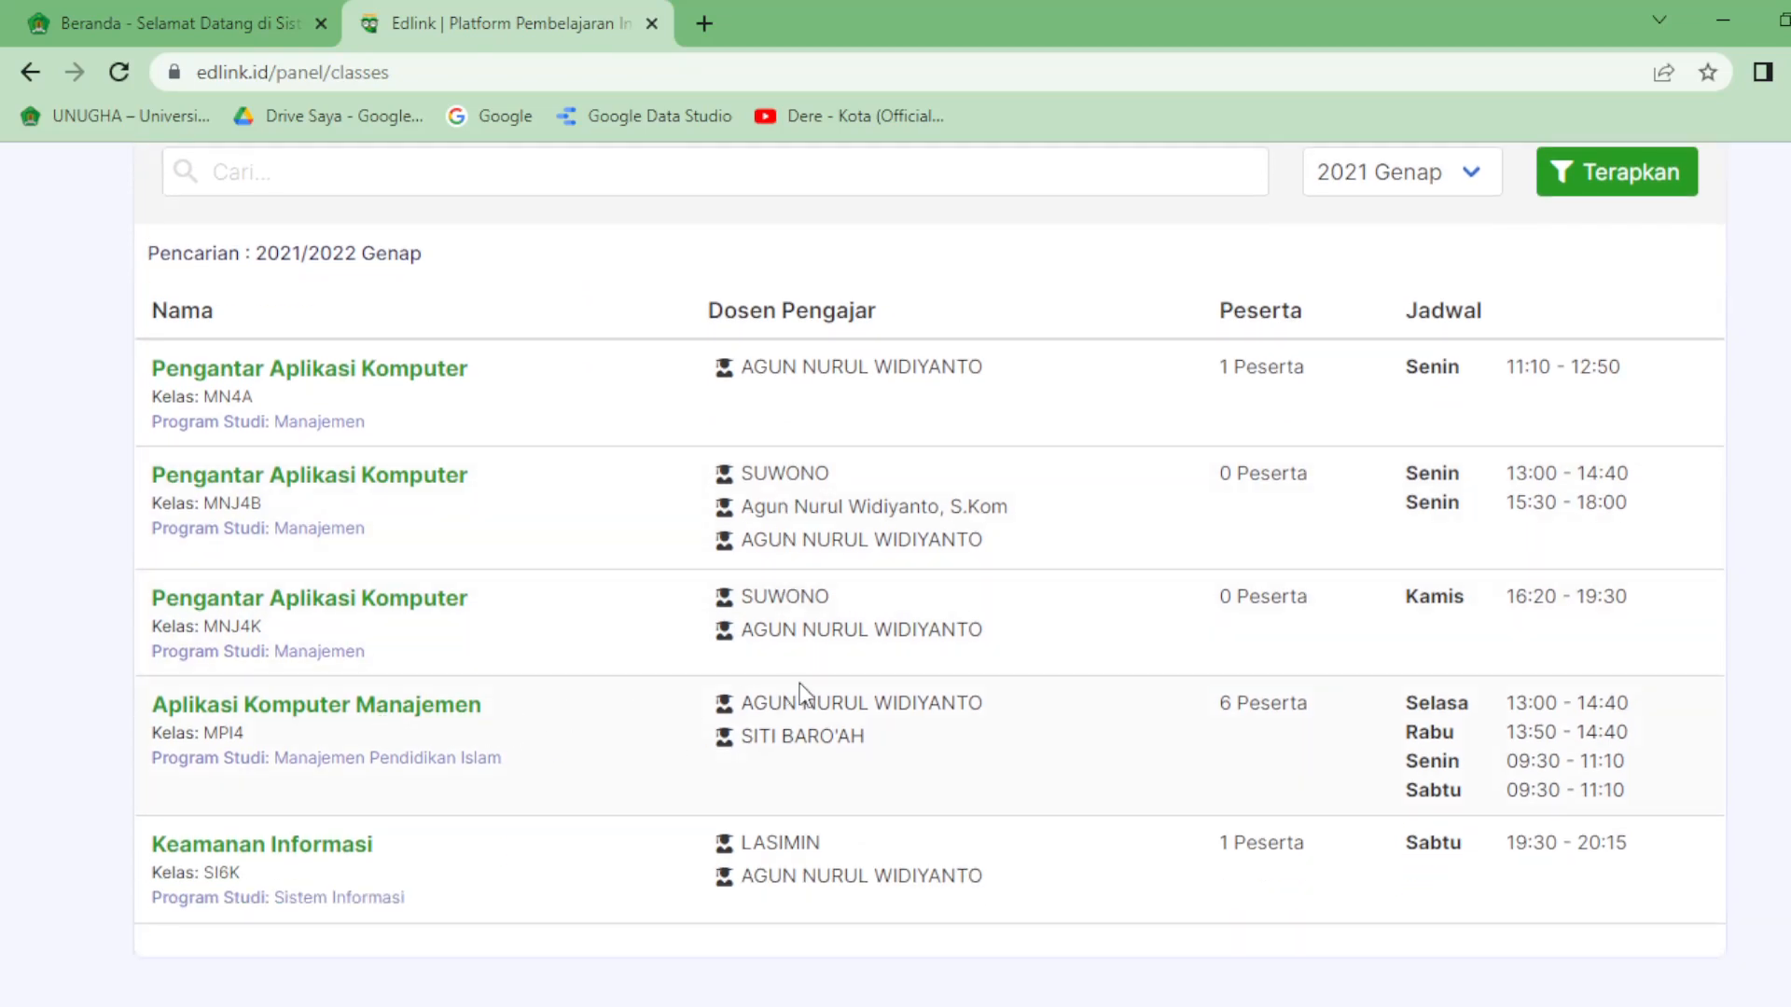
pyautogui.click(398, 611)
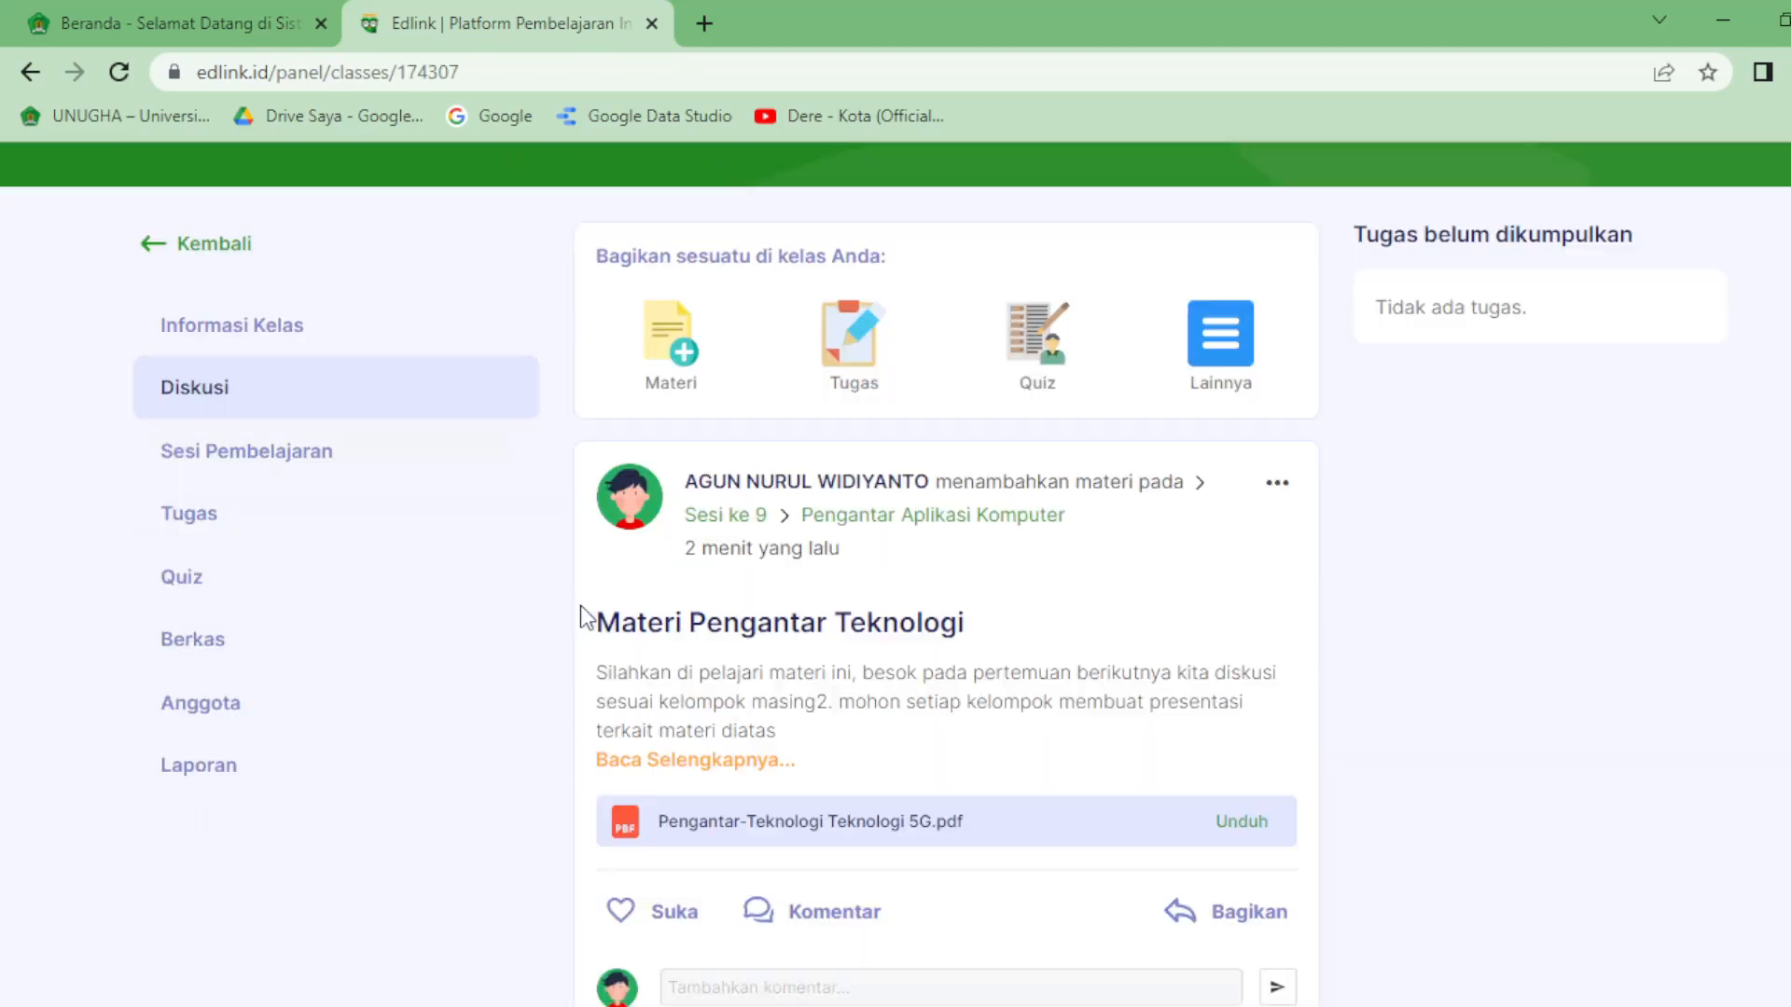
pyautogui.scroll(-2, 688, 569)
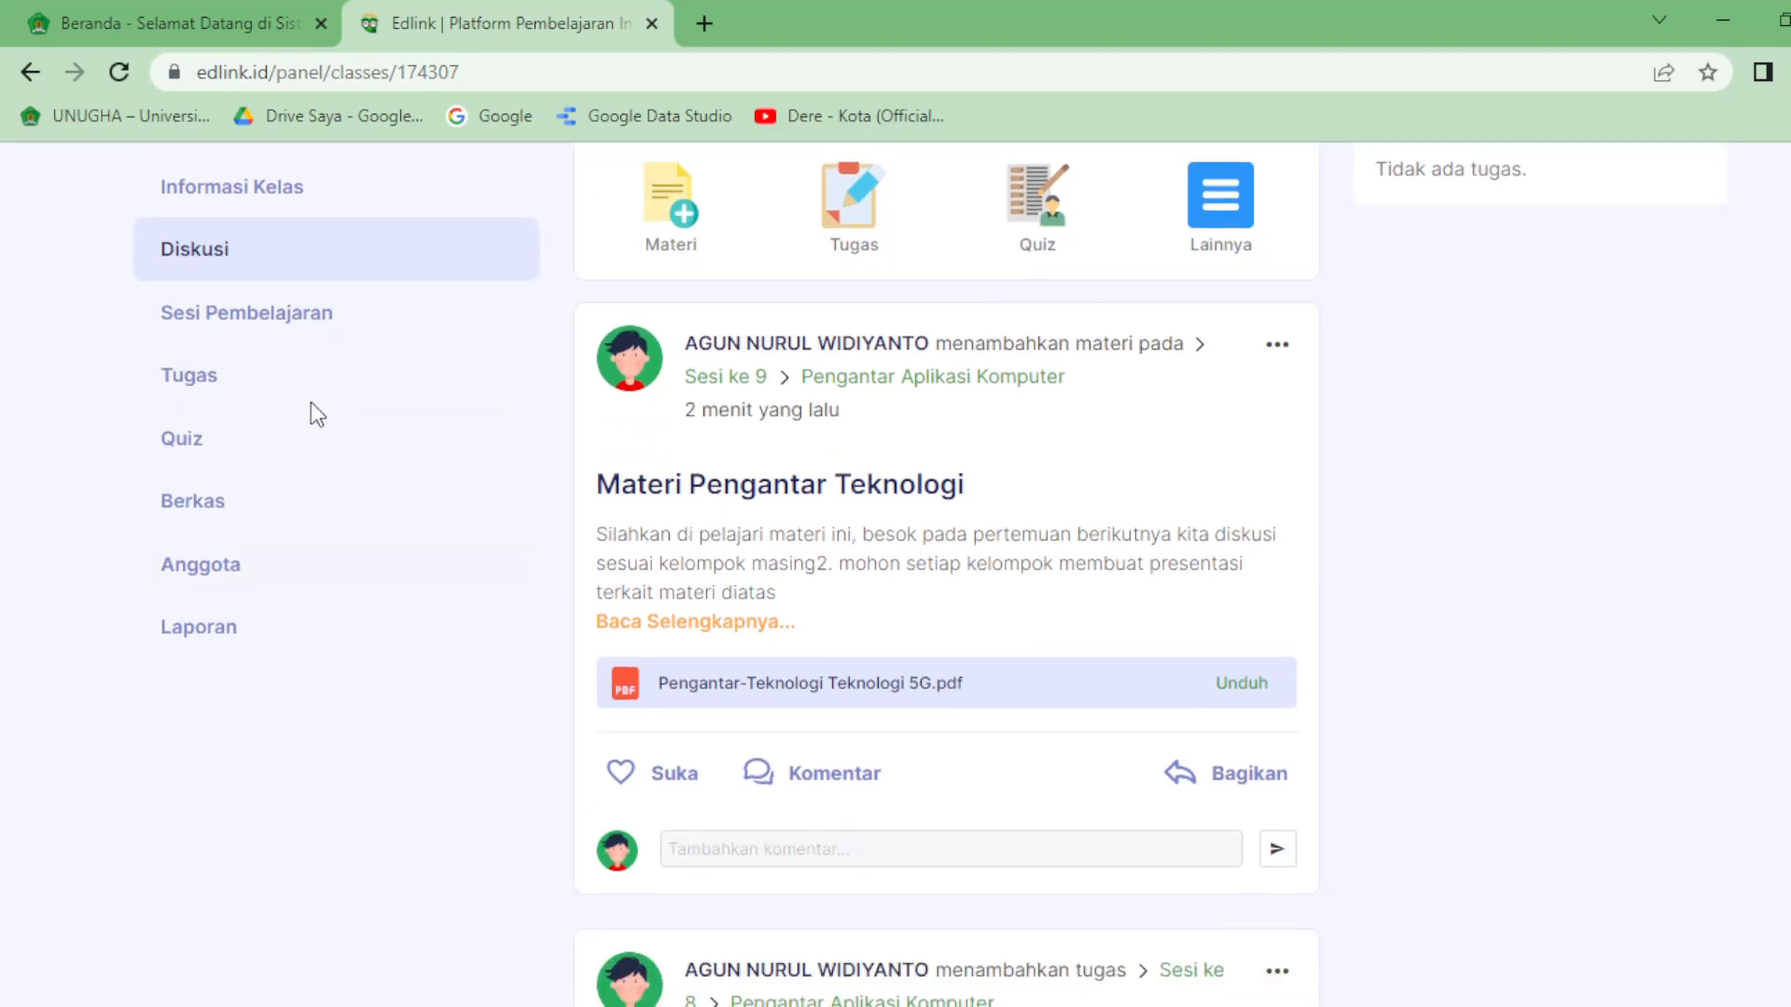
pyautogui.scroll(2, 870, 317)
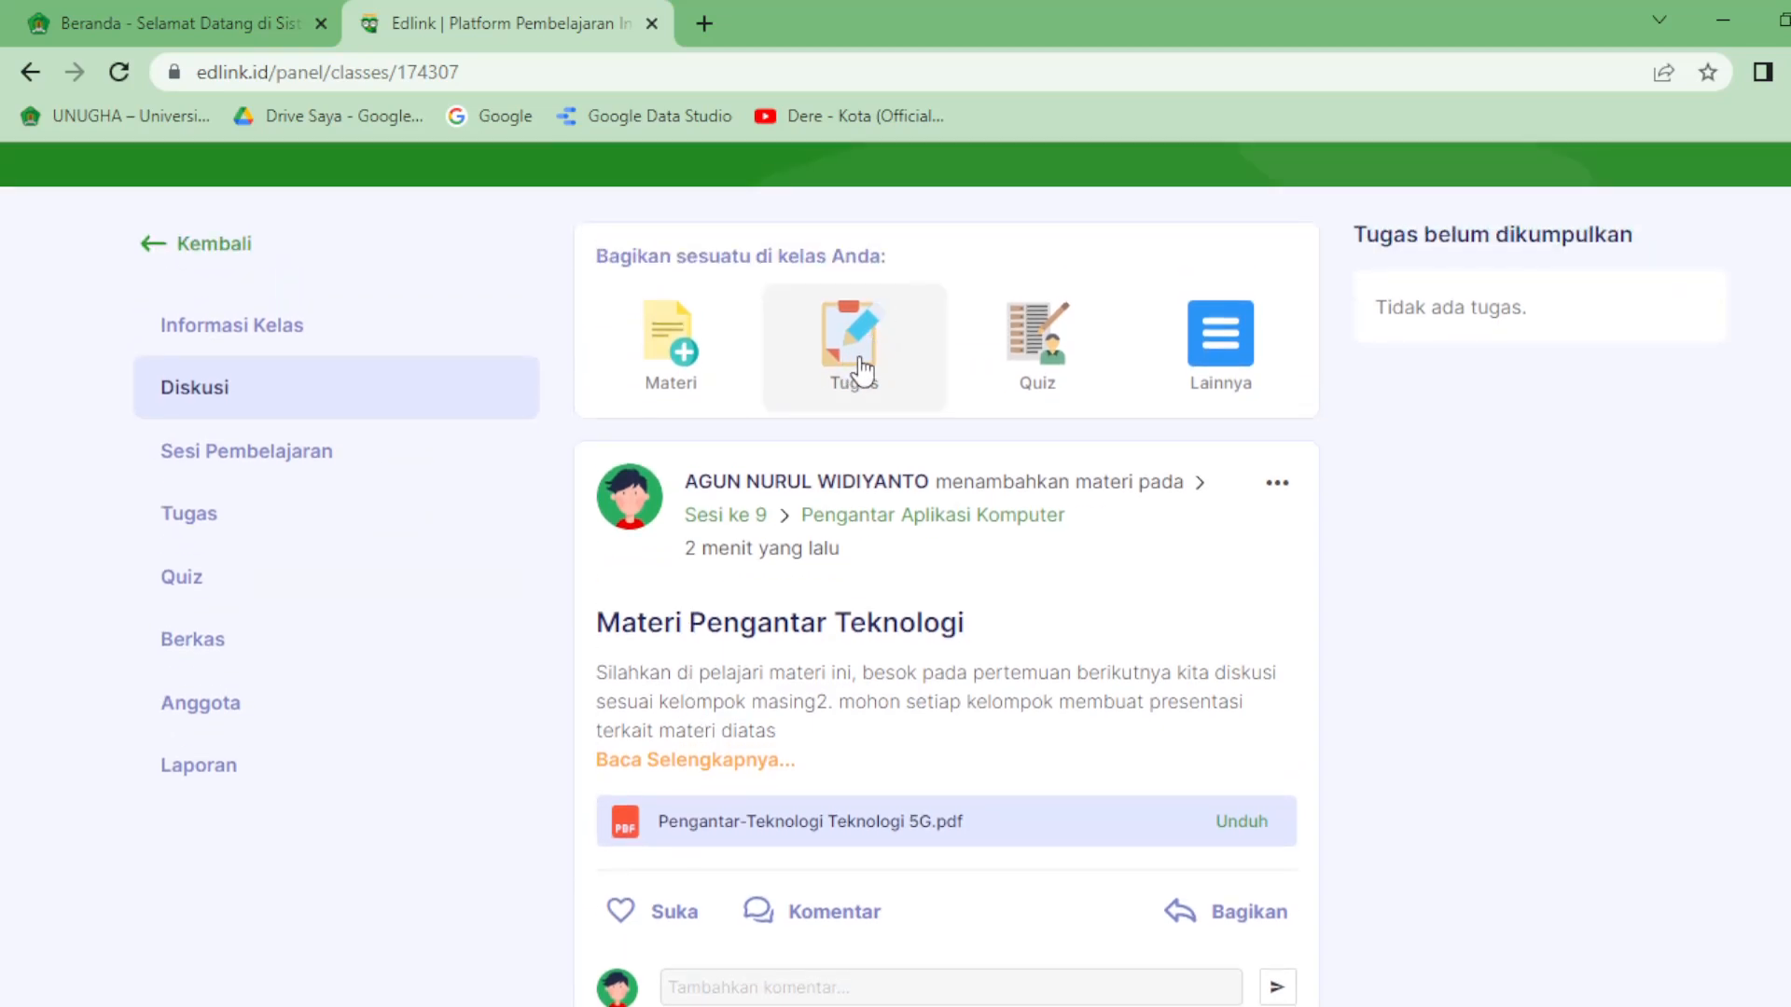
# Start a new assignment (Tugas) for the class and assign it to Sesi 9
pyautogui.click(1224, 356)
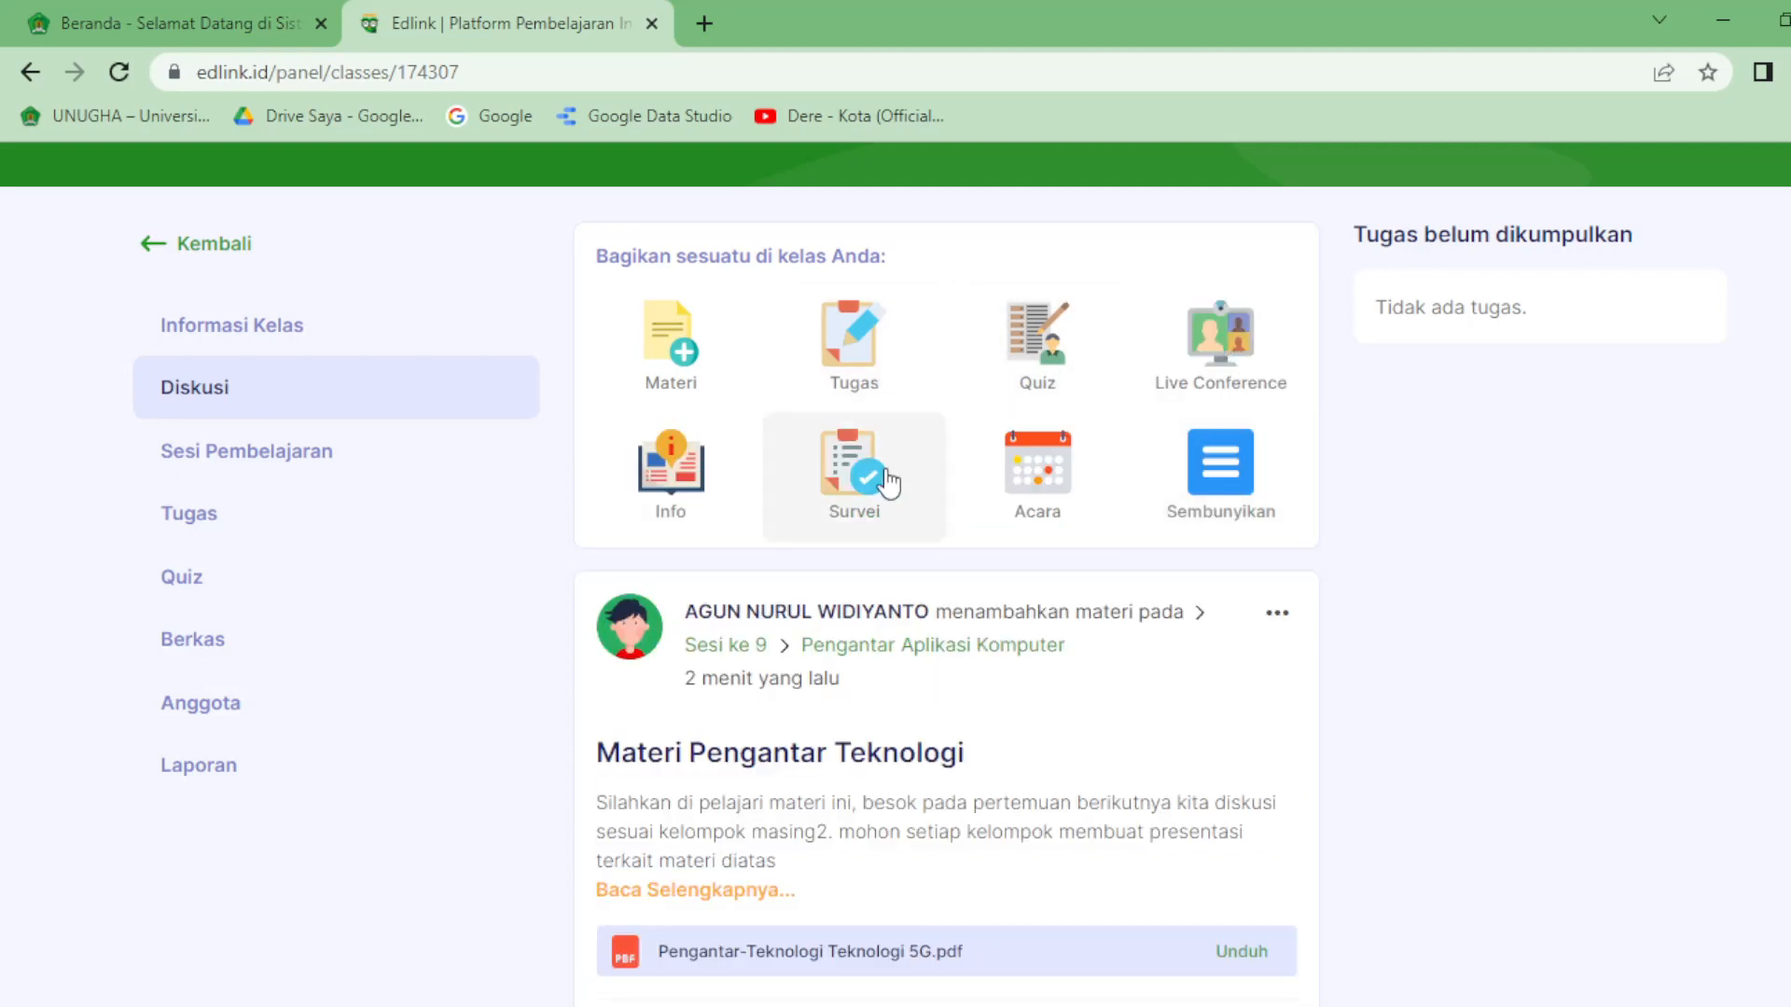
pyautogui.click(850, 355)
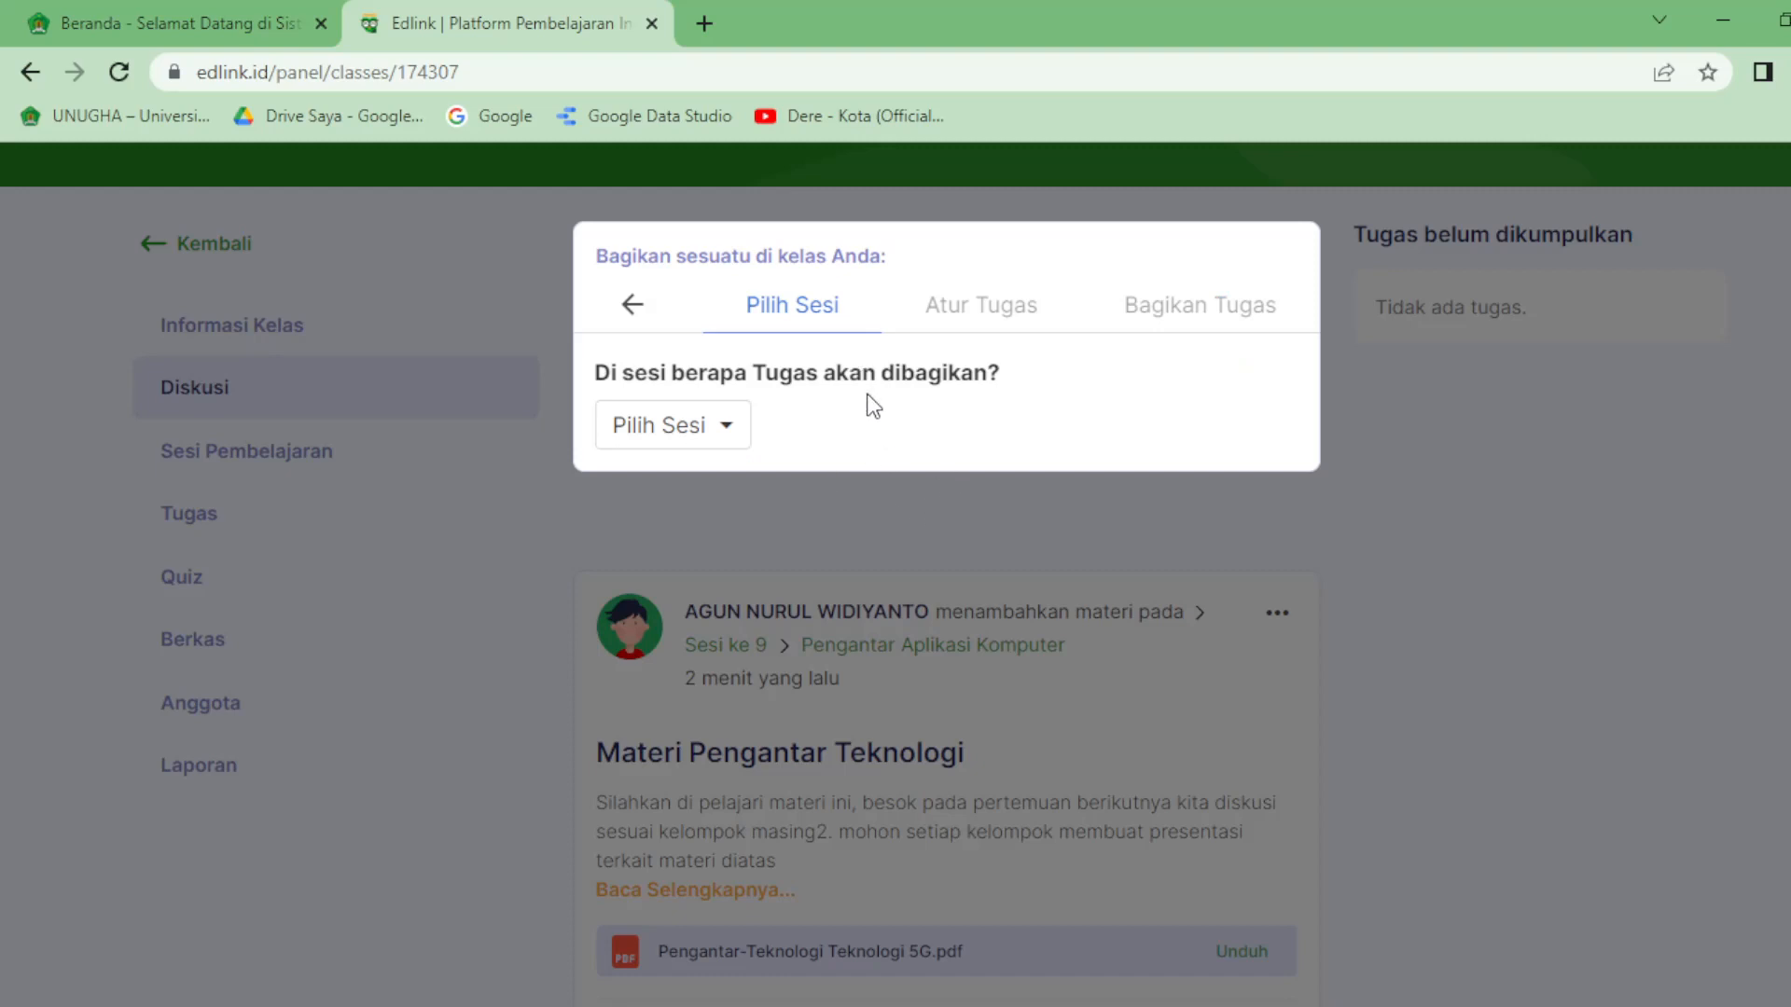
pyautogui.click(728, 434)
pyautogui.scroll(-2, 792, 653)
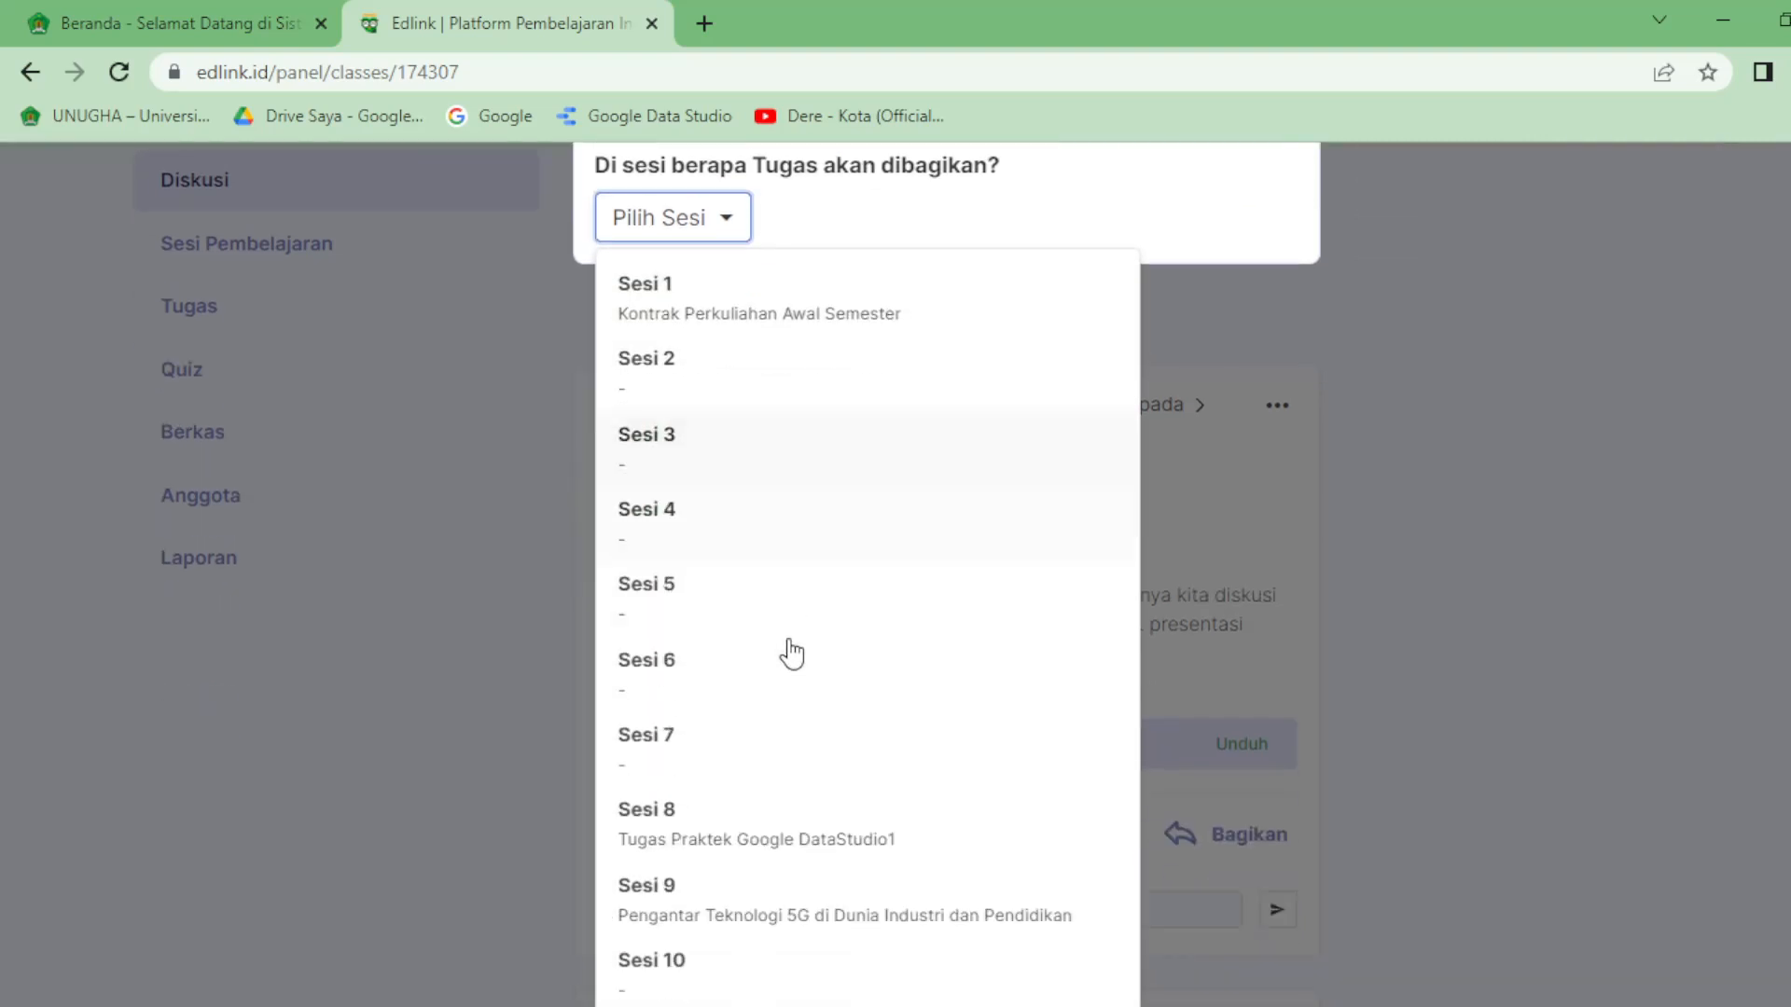
pyautogui.scroll(-2, 792, 653)
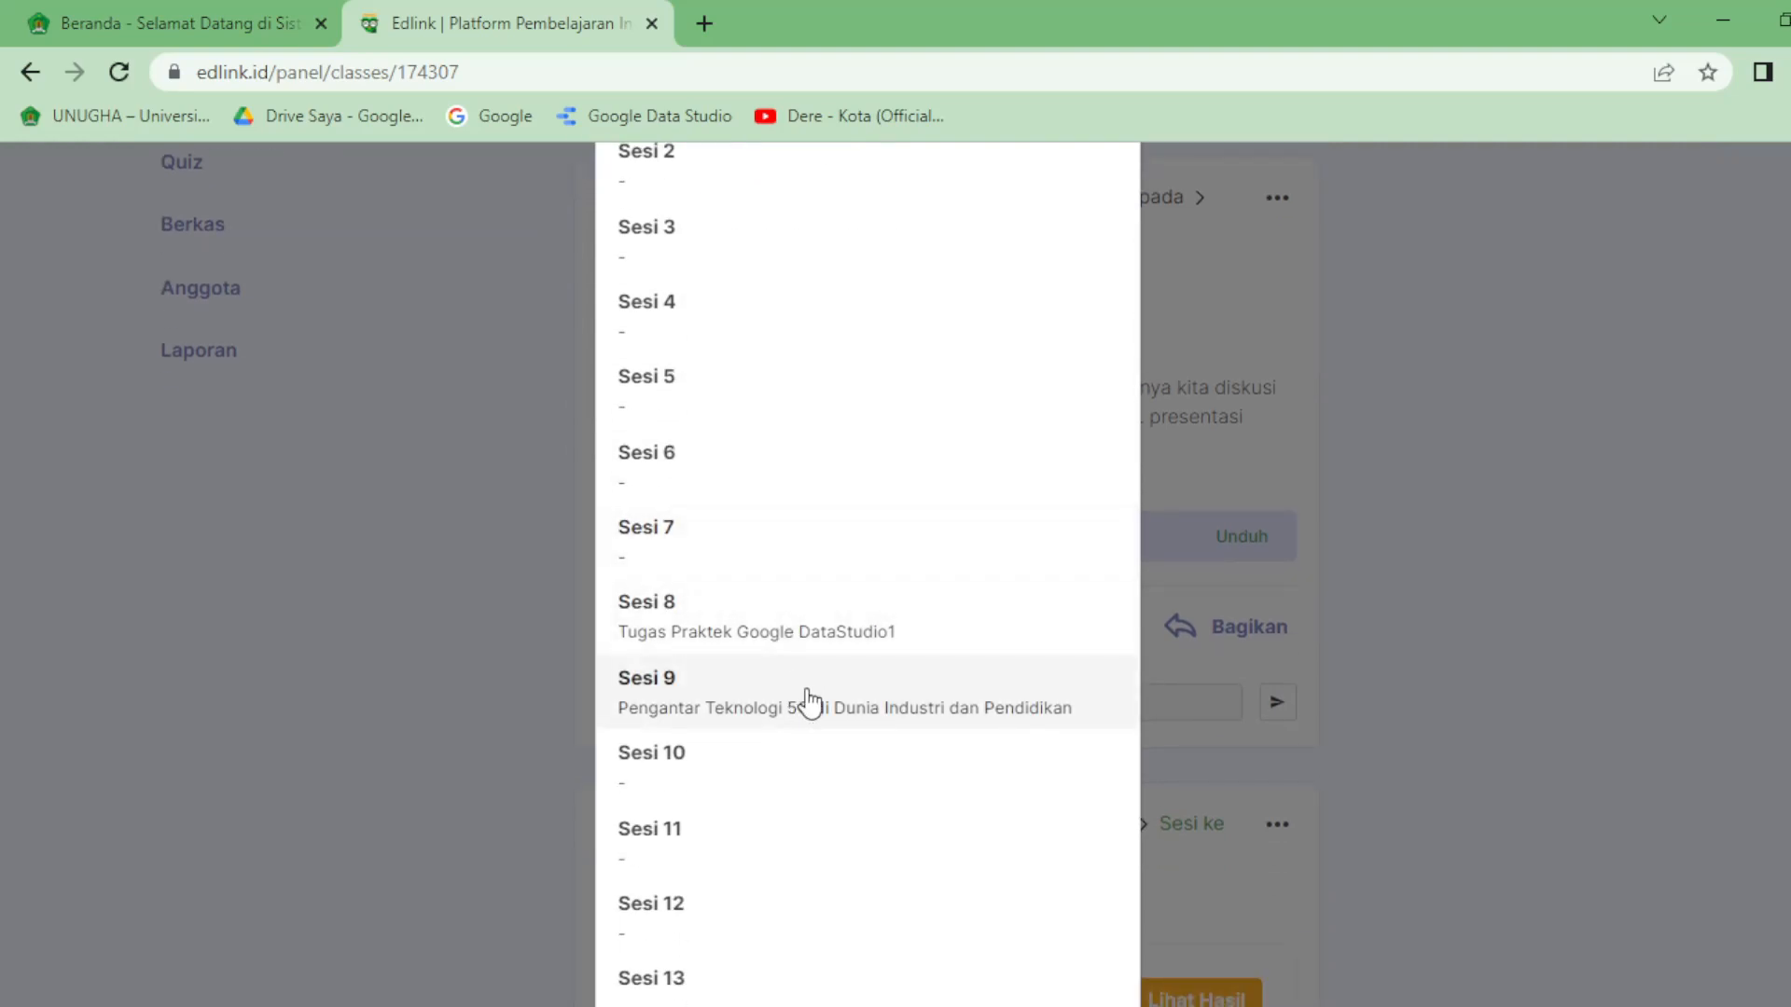
pyautogui.click(807, 701)
pyautogui.scroll(4, 1268, 480)
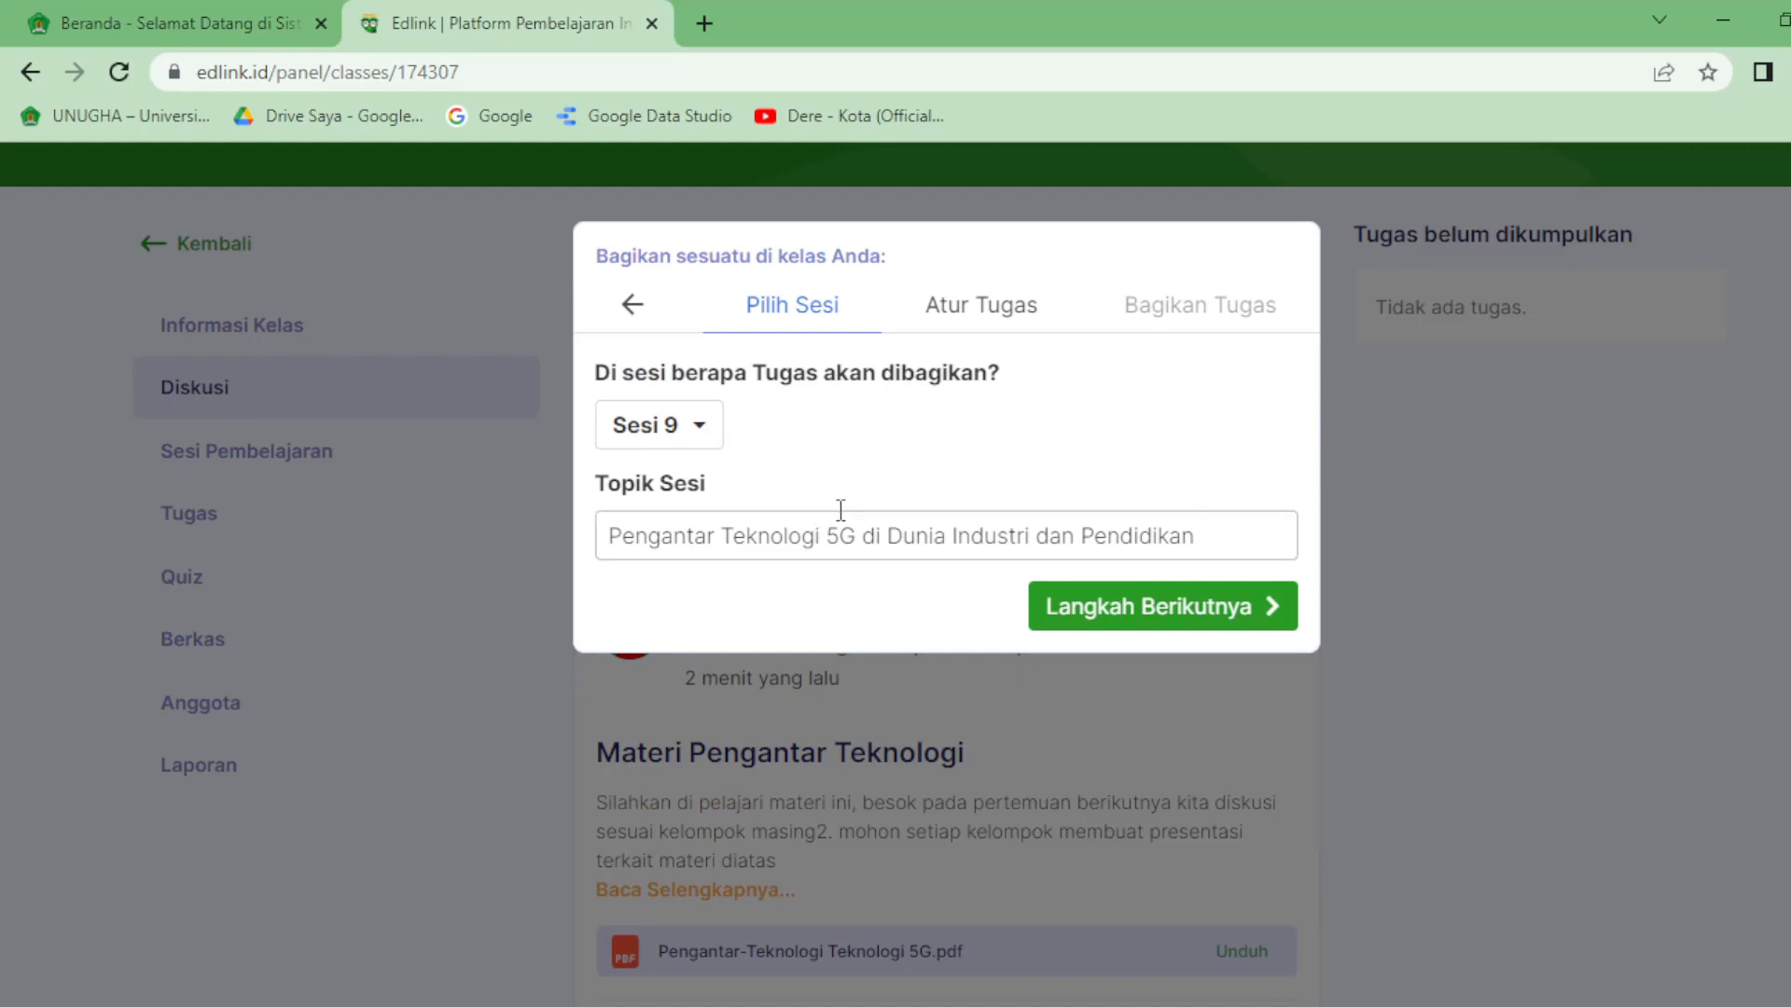
# Proceed to the assignment setup and title the assignment "Tugas membuat Presentasi Kelompok"
pyautogui.click(1156, 615)
pyautogui.click(798, 647)
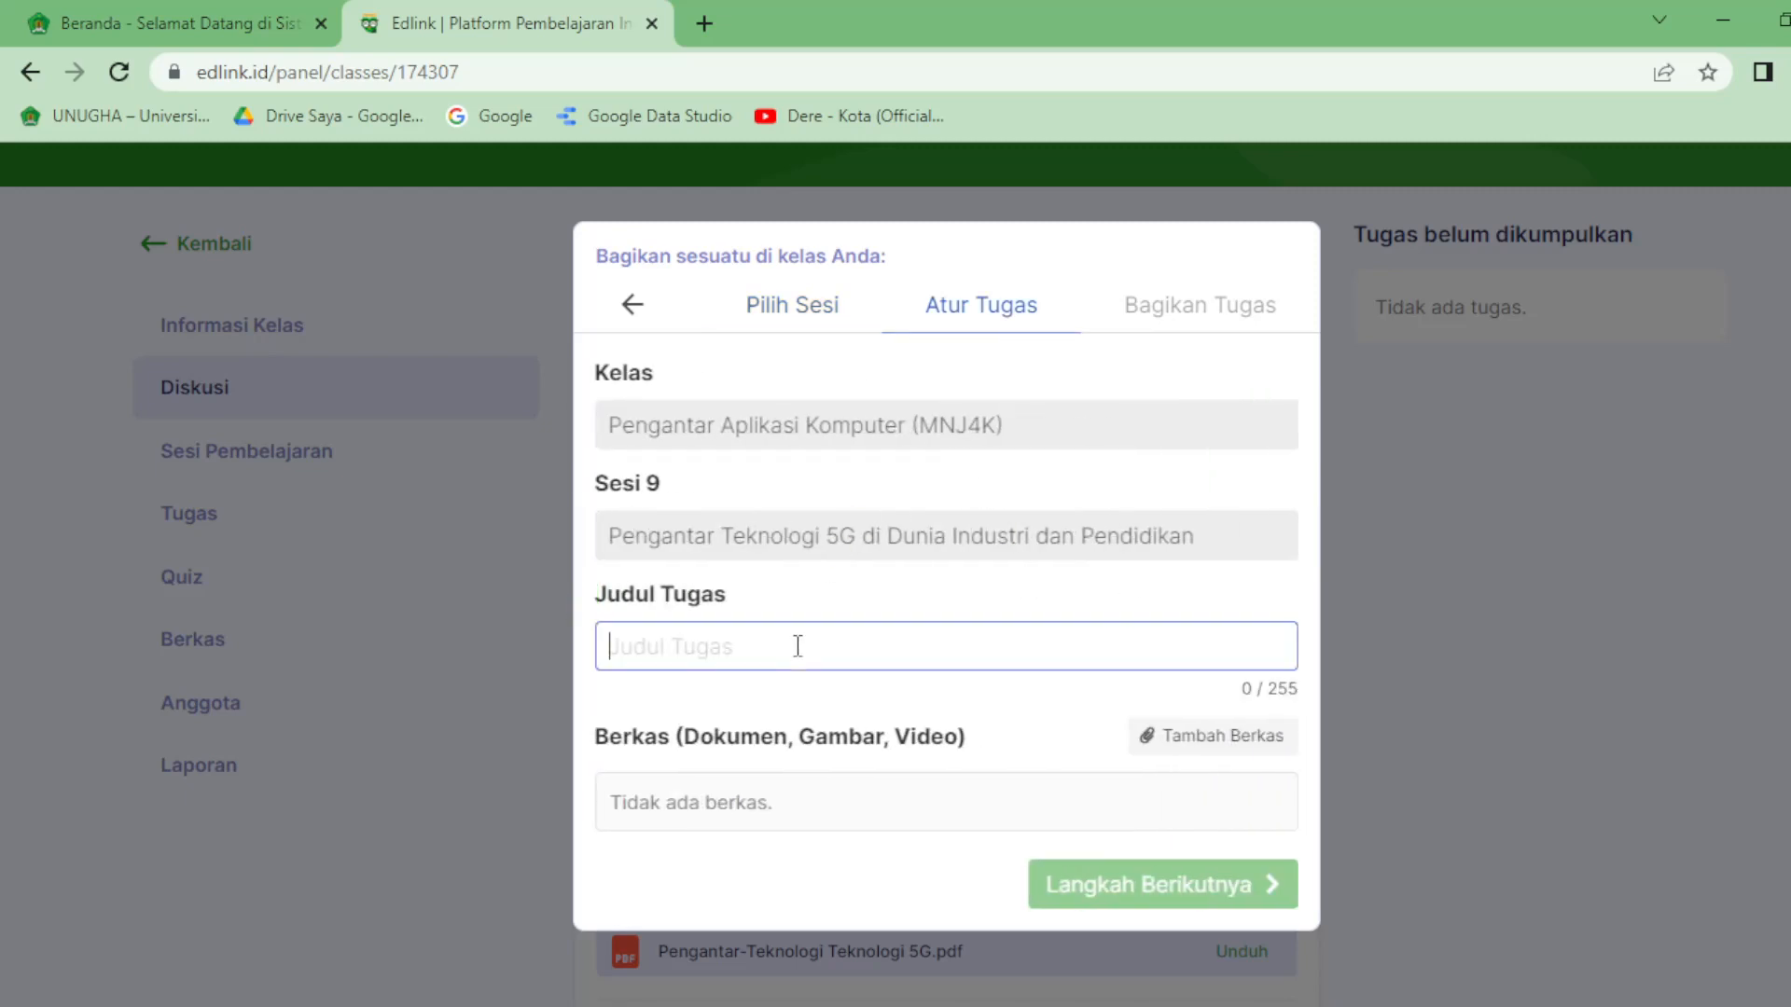
pyautogui.write('Tu')
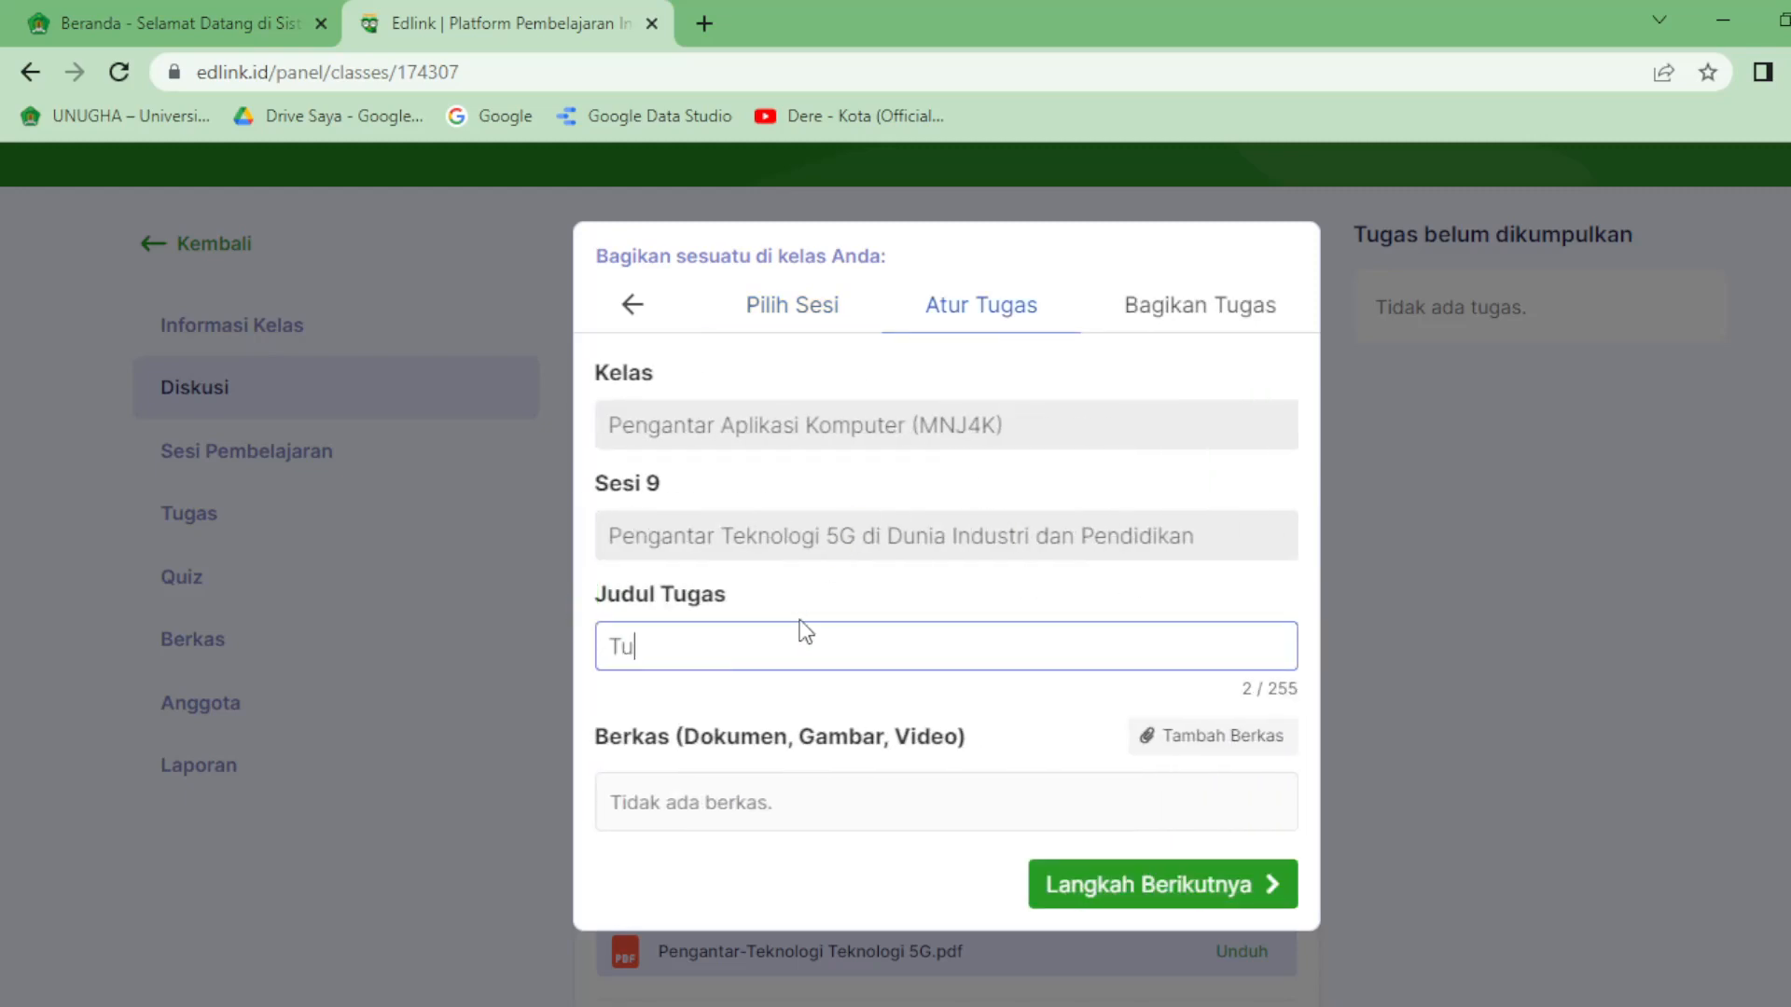
pyautogui.write('ga')
pyautogui.press('BackSpace')
pyautogui.write('as membuat Presentasi')
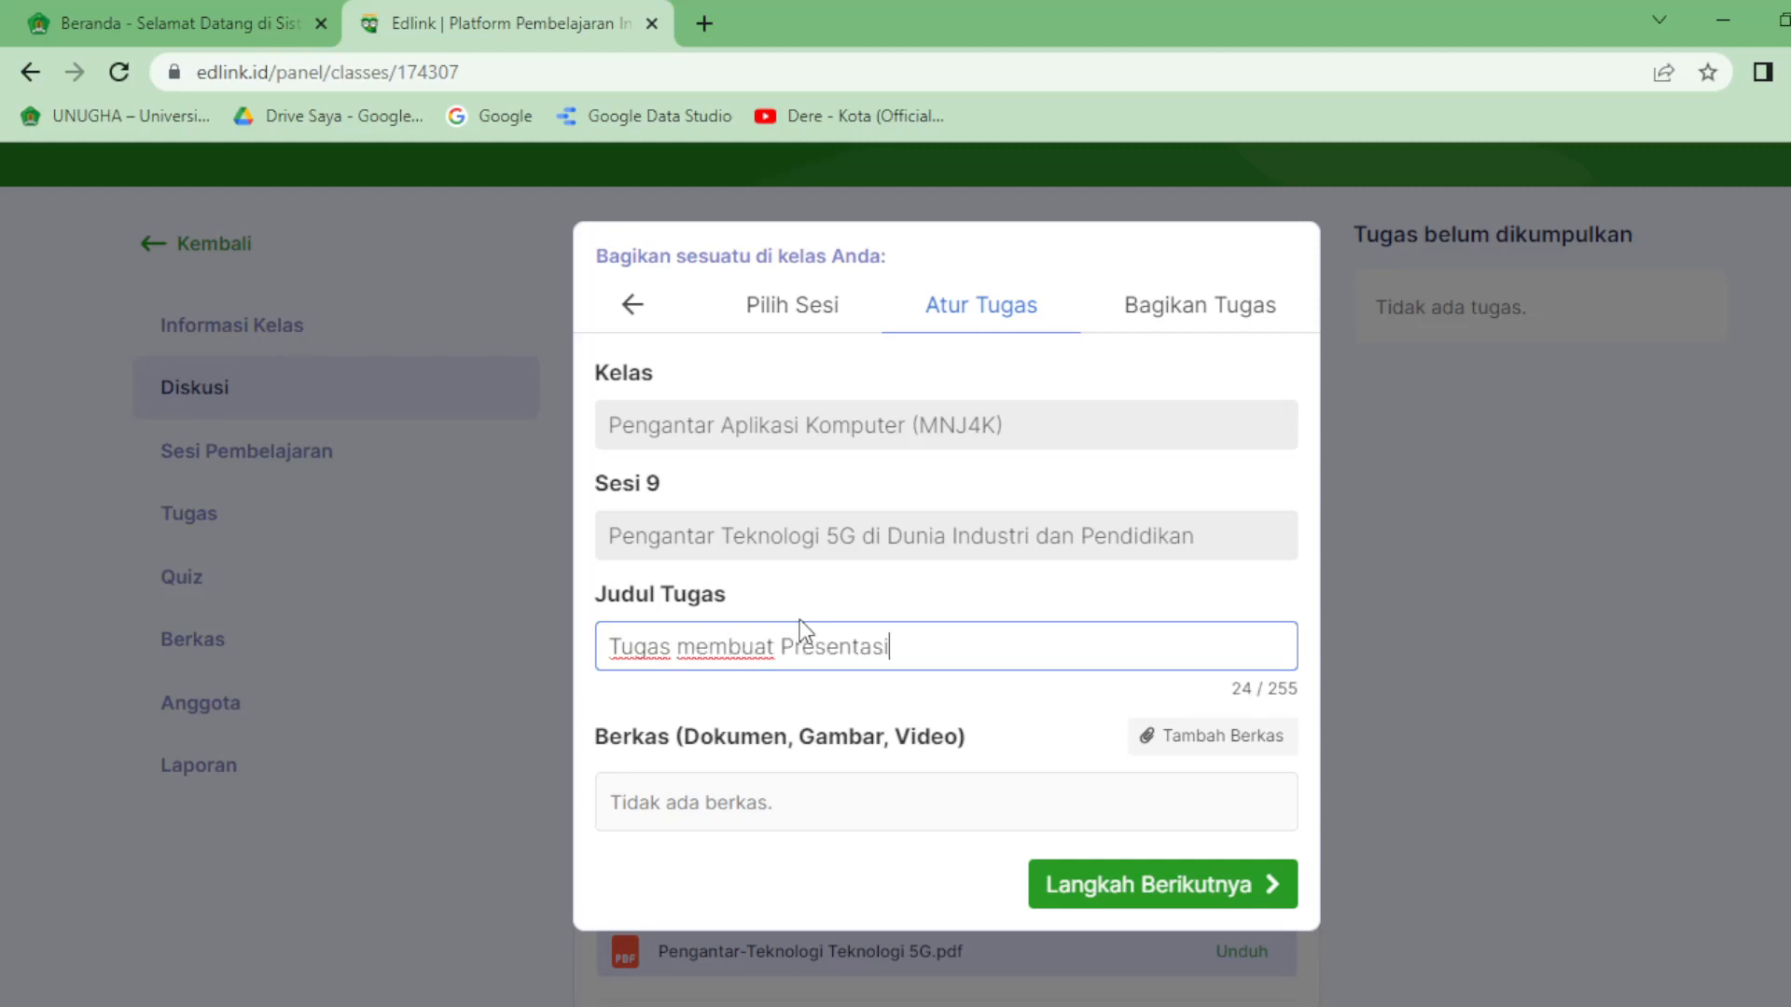
pyautogui.write(' Kelompok')
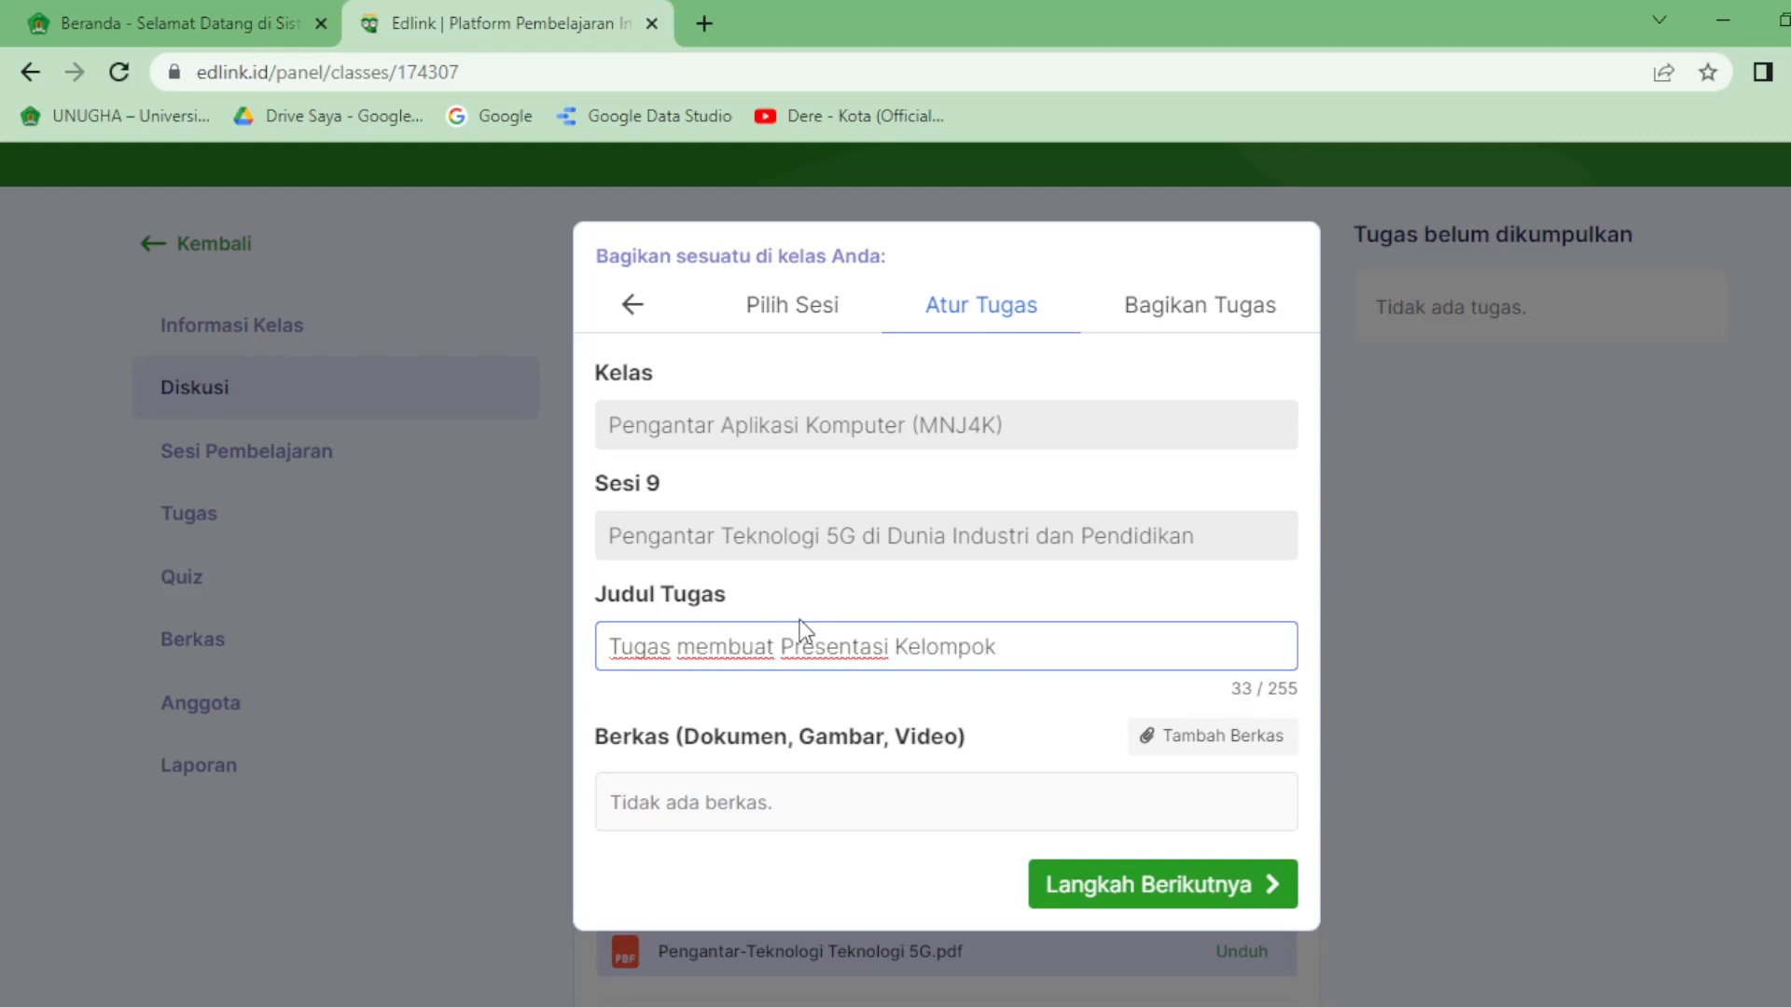
# Continue to the sharing stage and enter the note "Mohon dalam bentuk Presentasi Power point atau bs menggunakan Canva"
pyautogui.click(1144, 893)
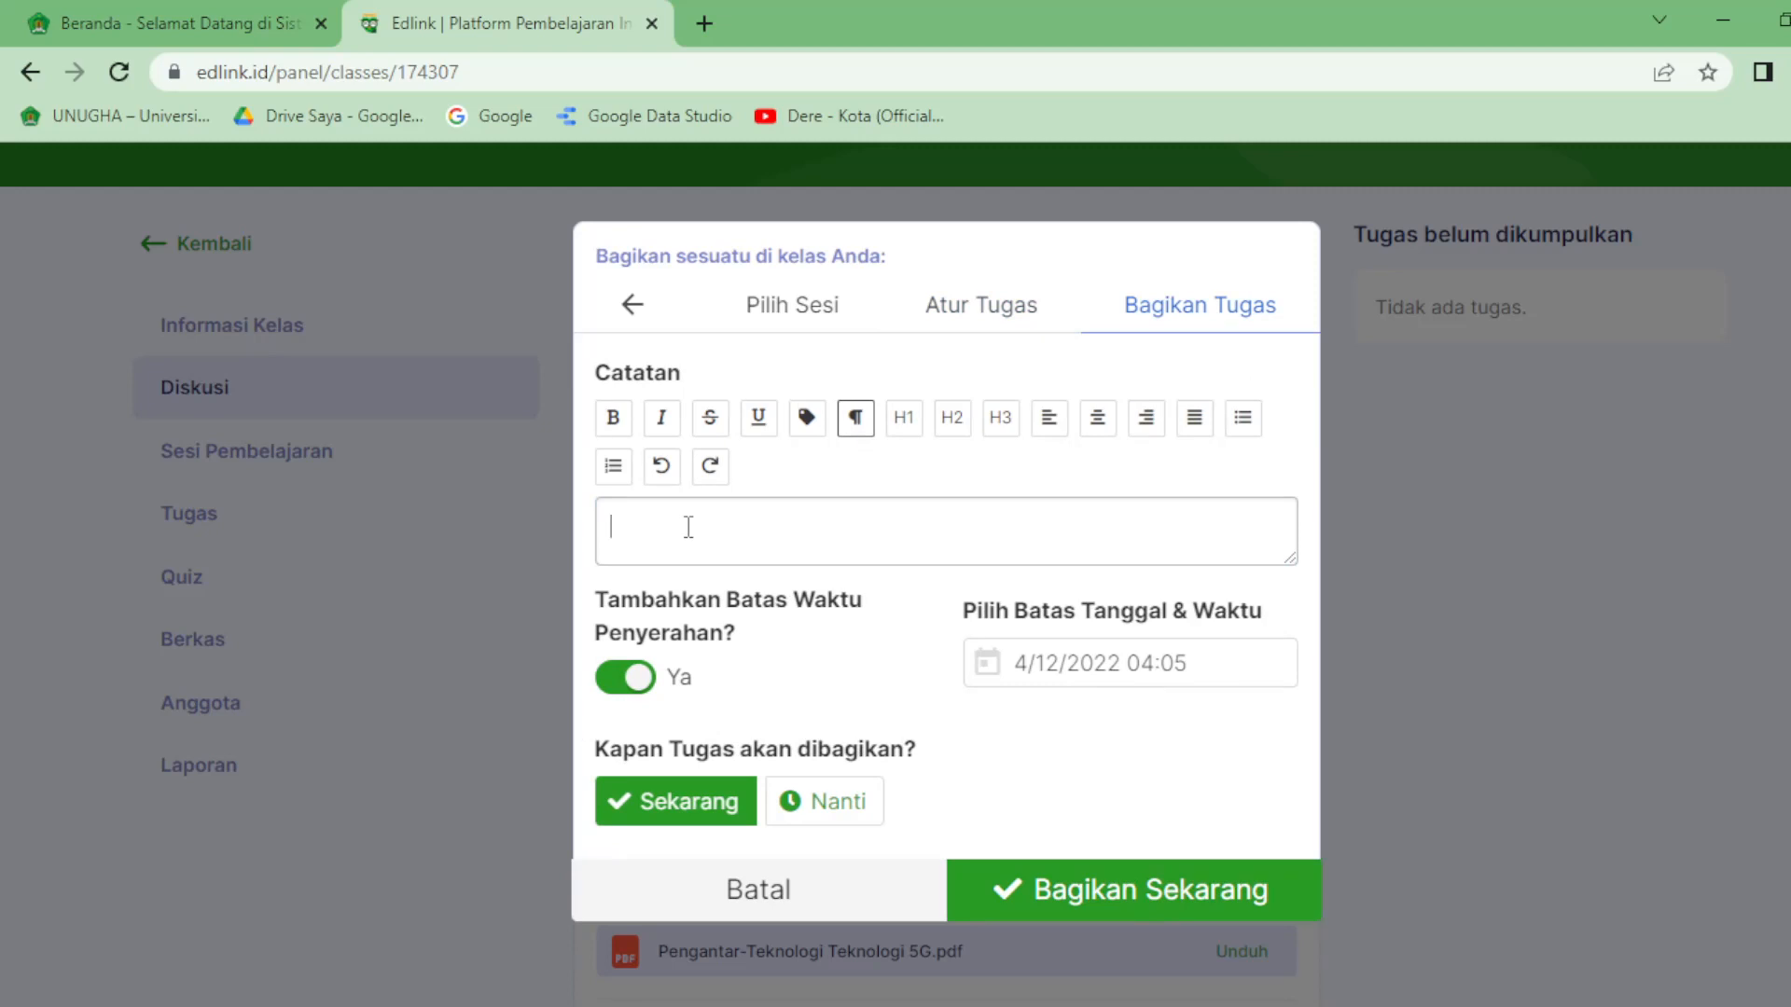
pyautogui.write('Mohon dalam bentuk Presentasi')
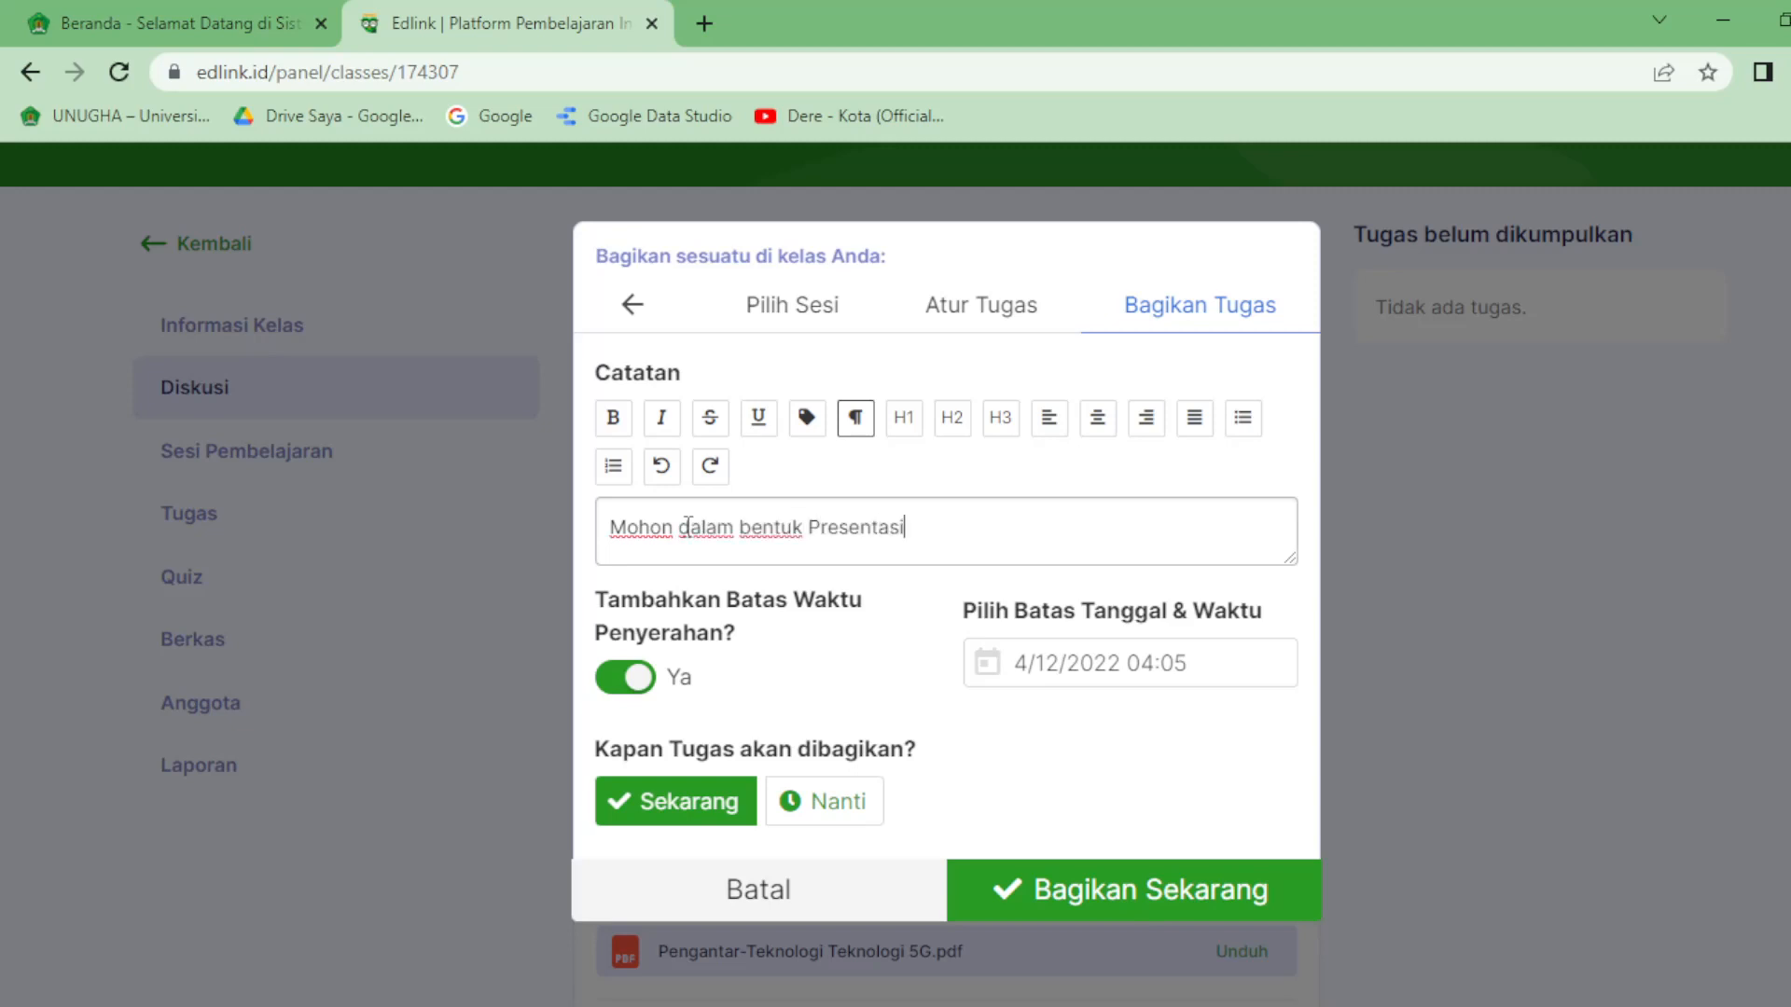
pyautogui.write(' Power poin')
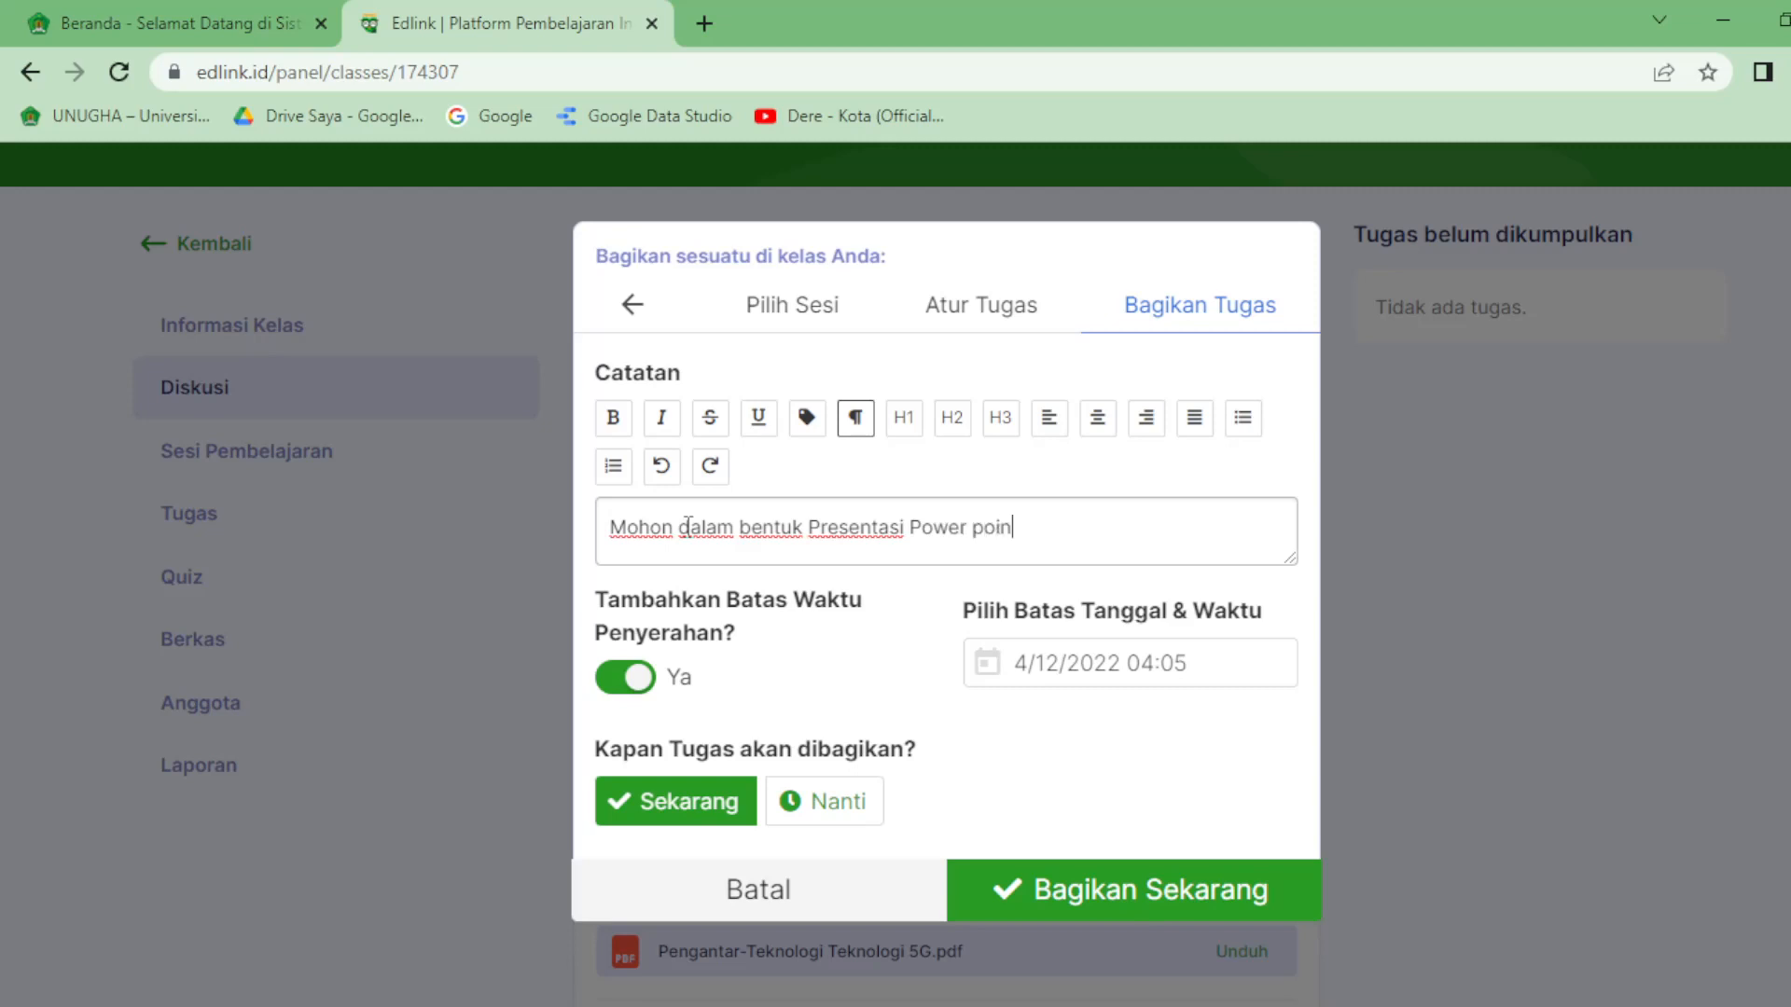
pyautogui.write('t atau bs menggunakan ')
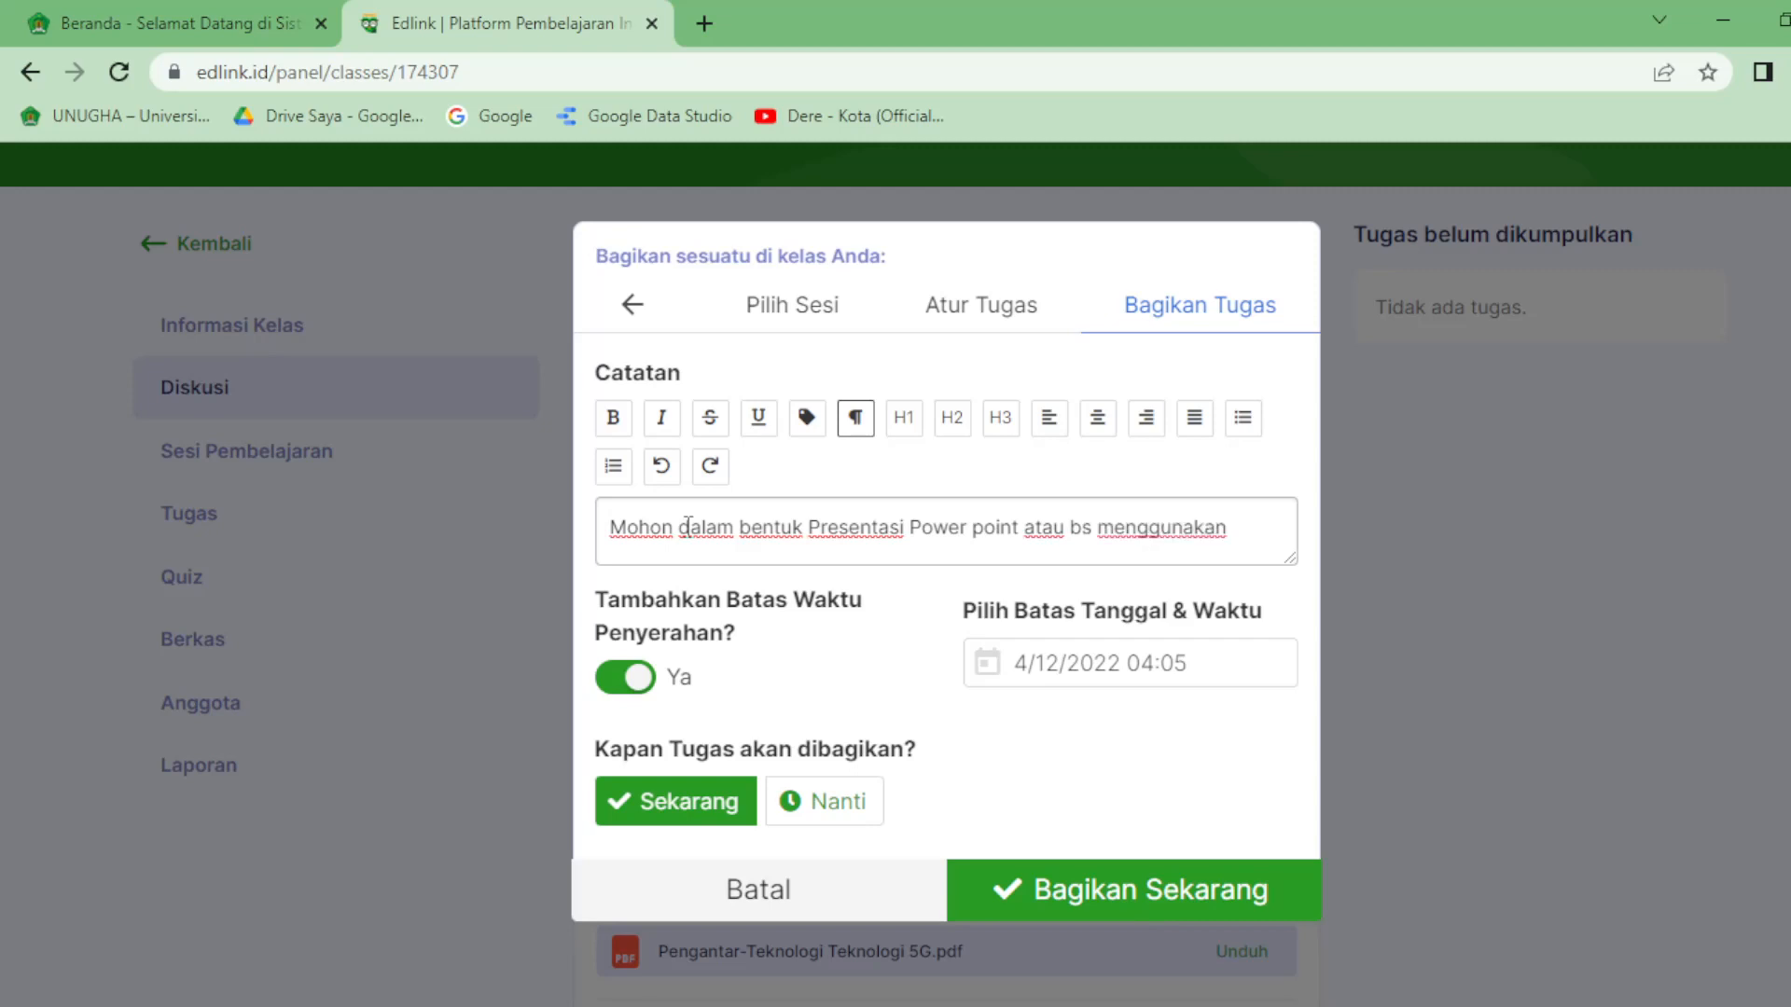
pyautogui.write('Canva')
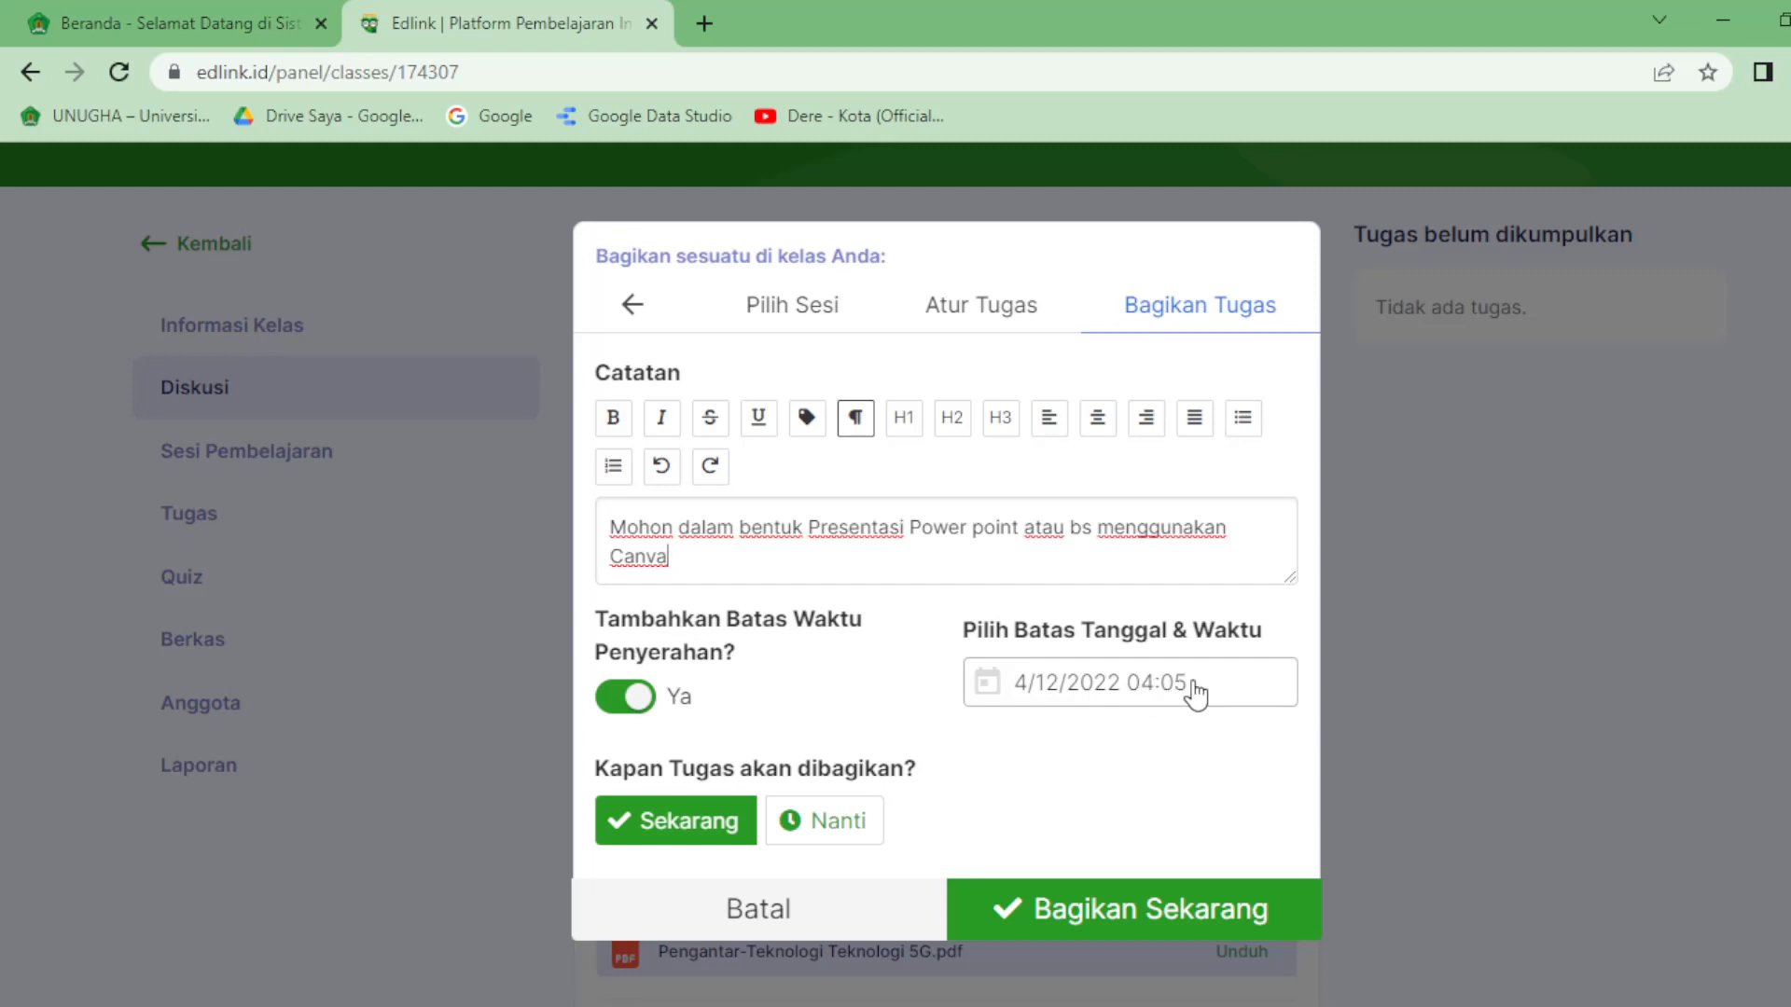
# Set the assignment's submission deadline to 4/21/2022 at 17:10
pyautogui.click(1101, 690)
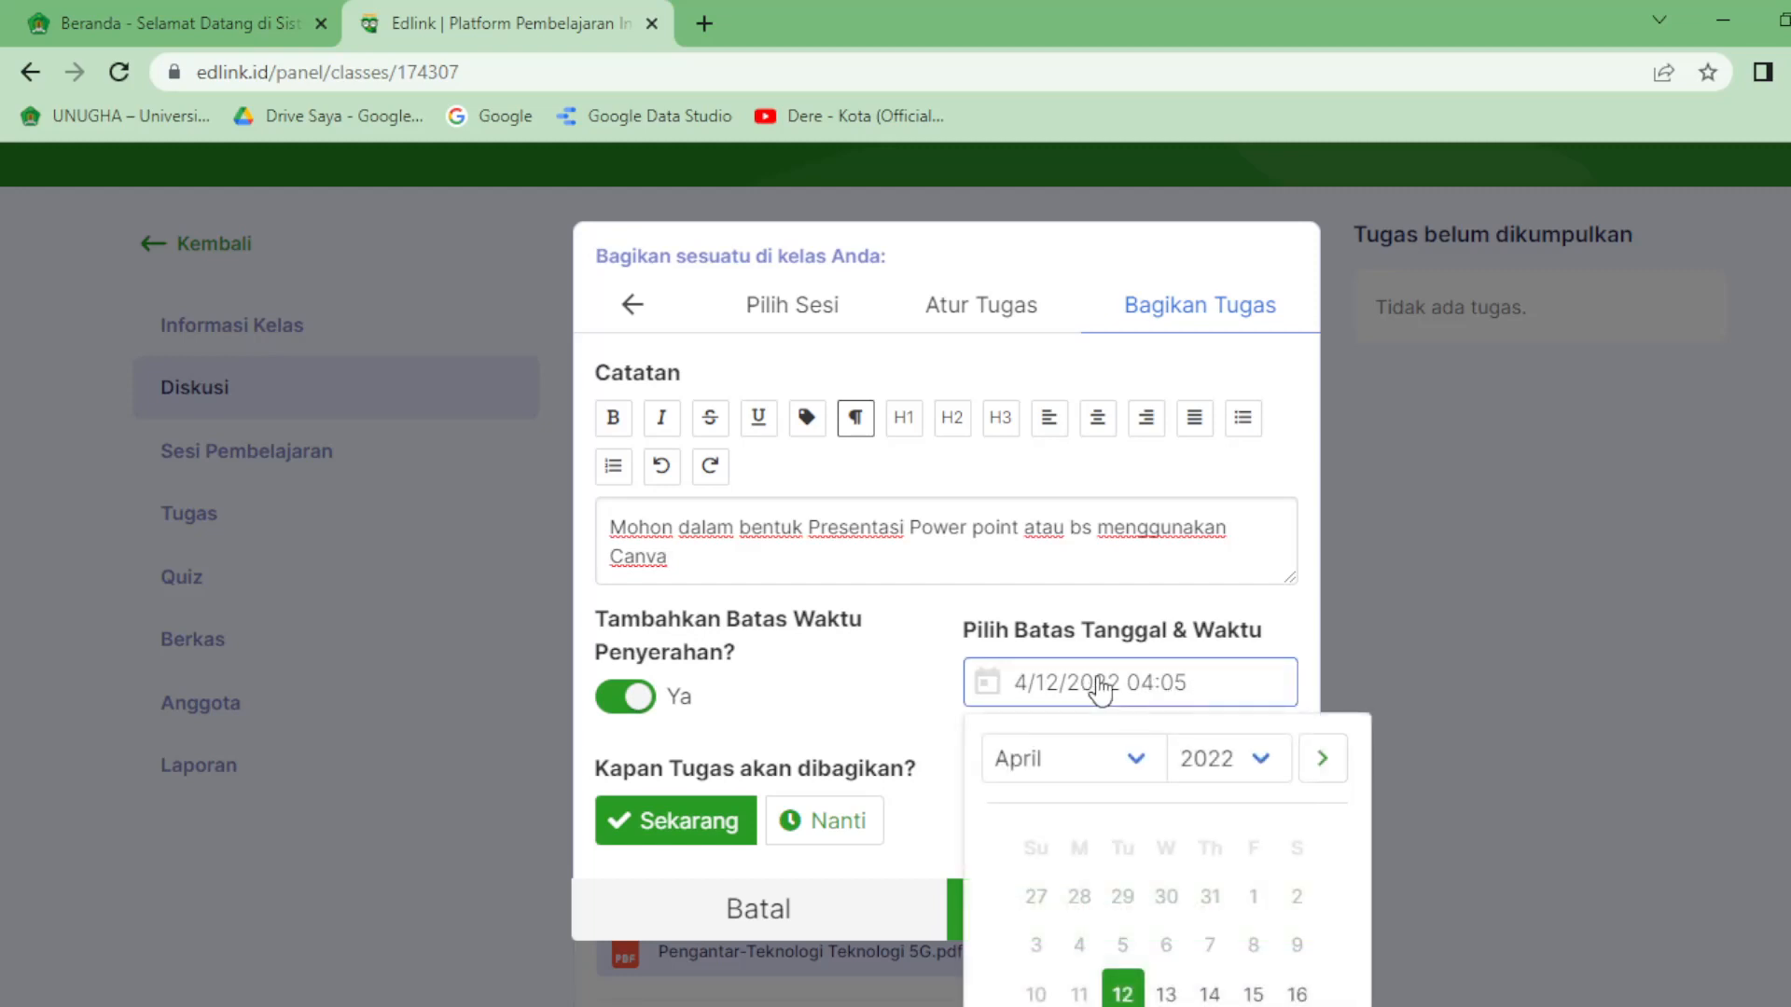
pyautogui.scroll(-2, 1168, 804)
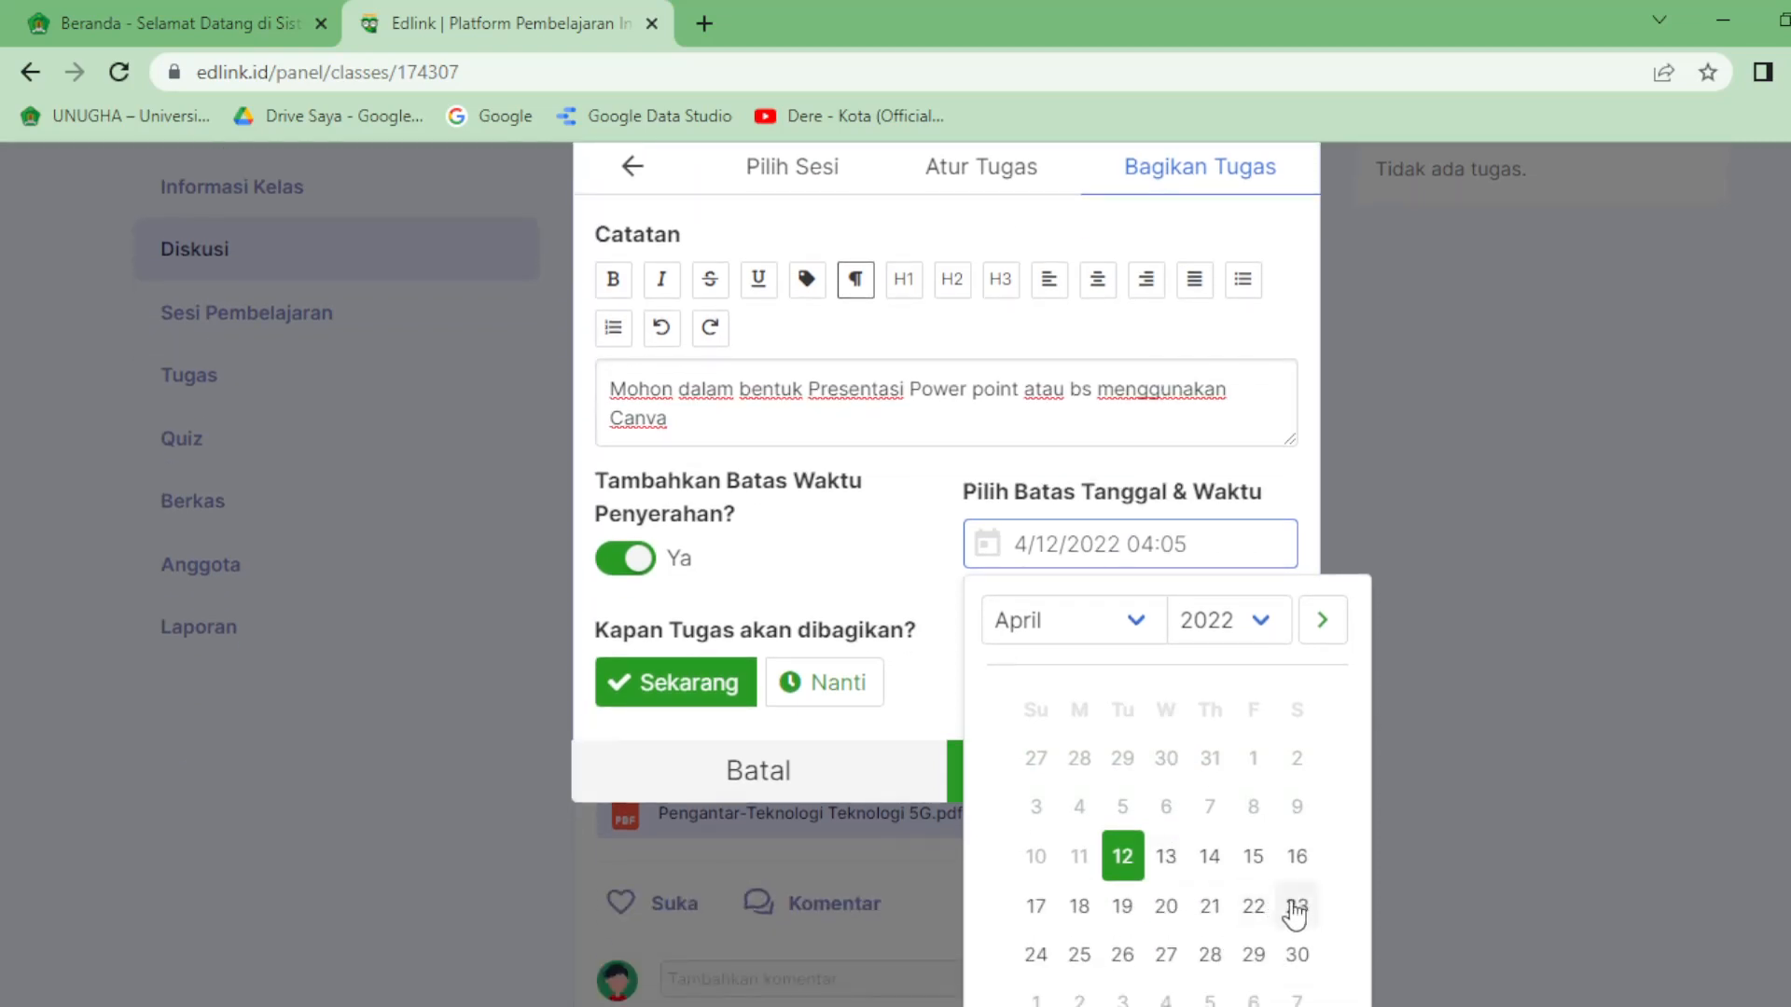
pyautogui.click(1227, 909)
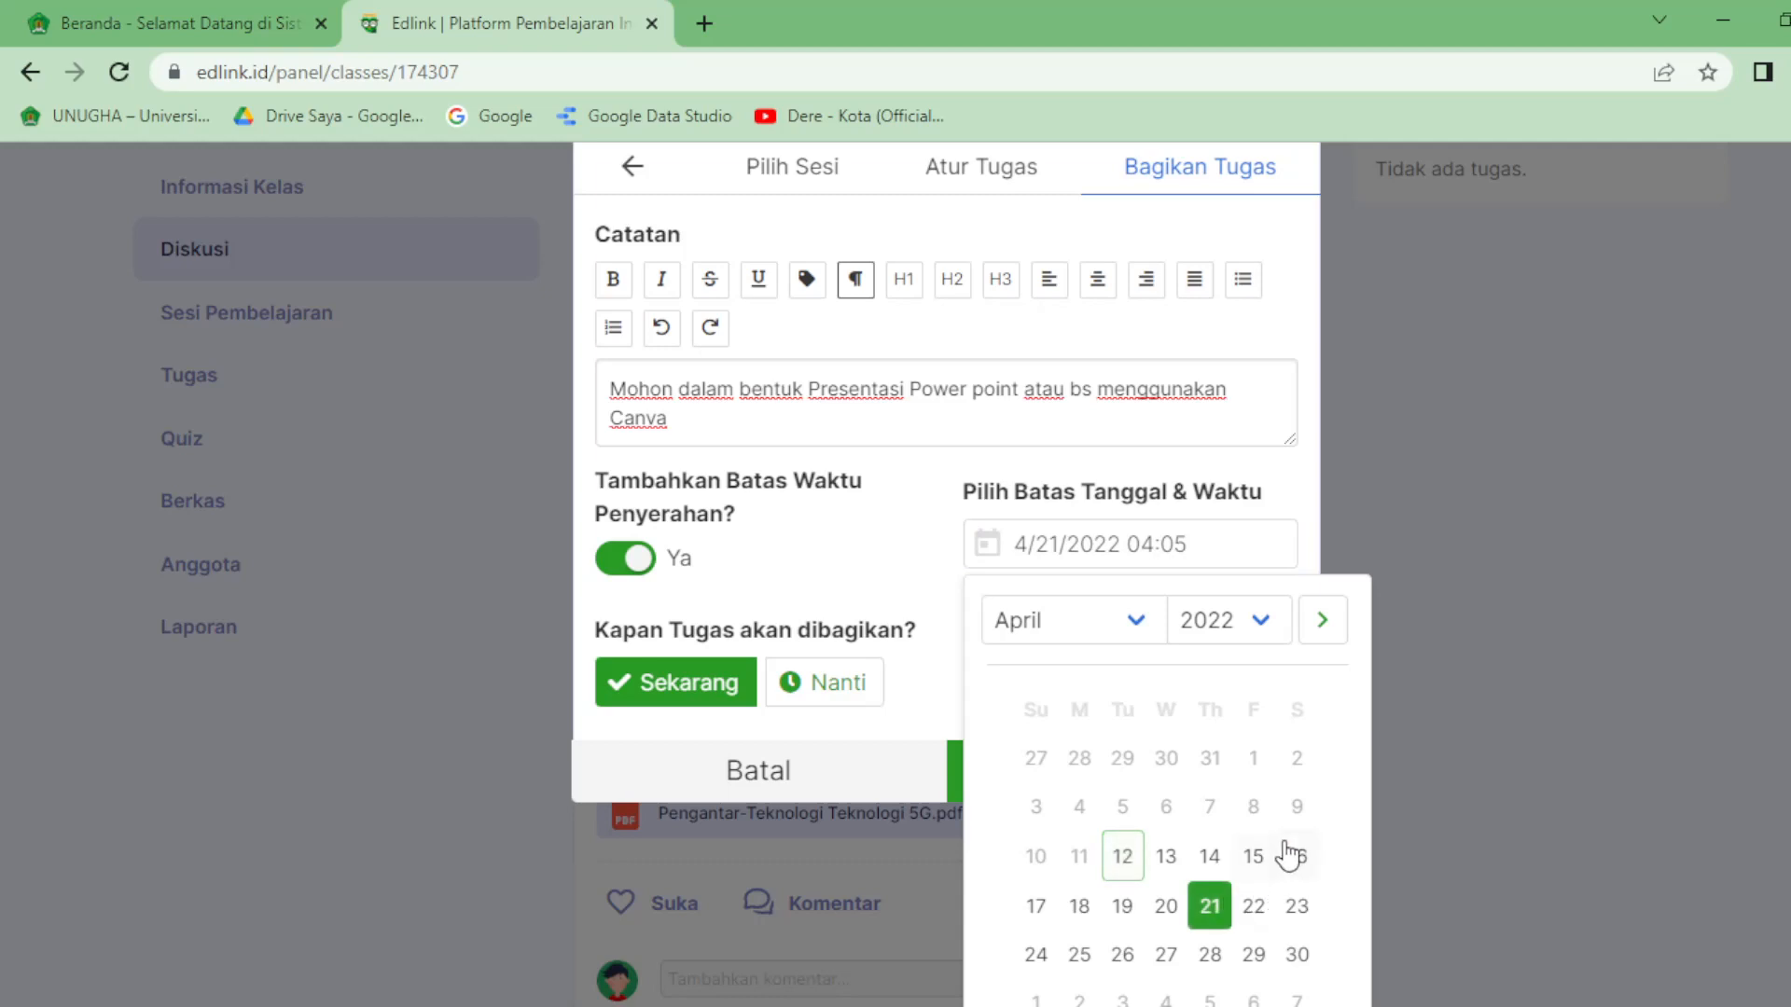
pyautogui.scroll(-4, 1287, 853)
pyautogui.scroll(-2, 1278, 854)
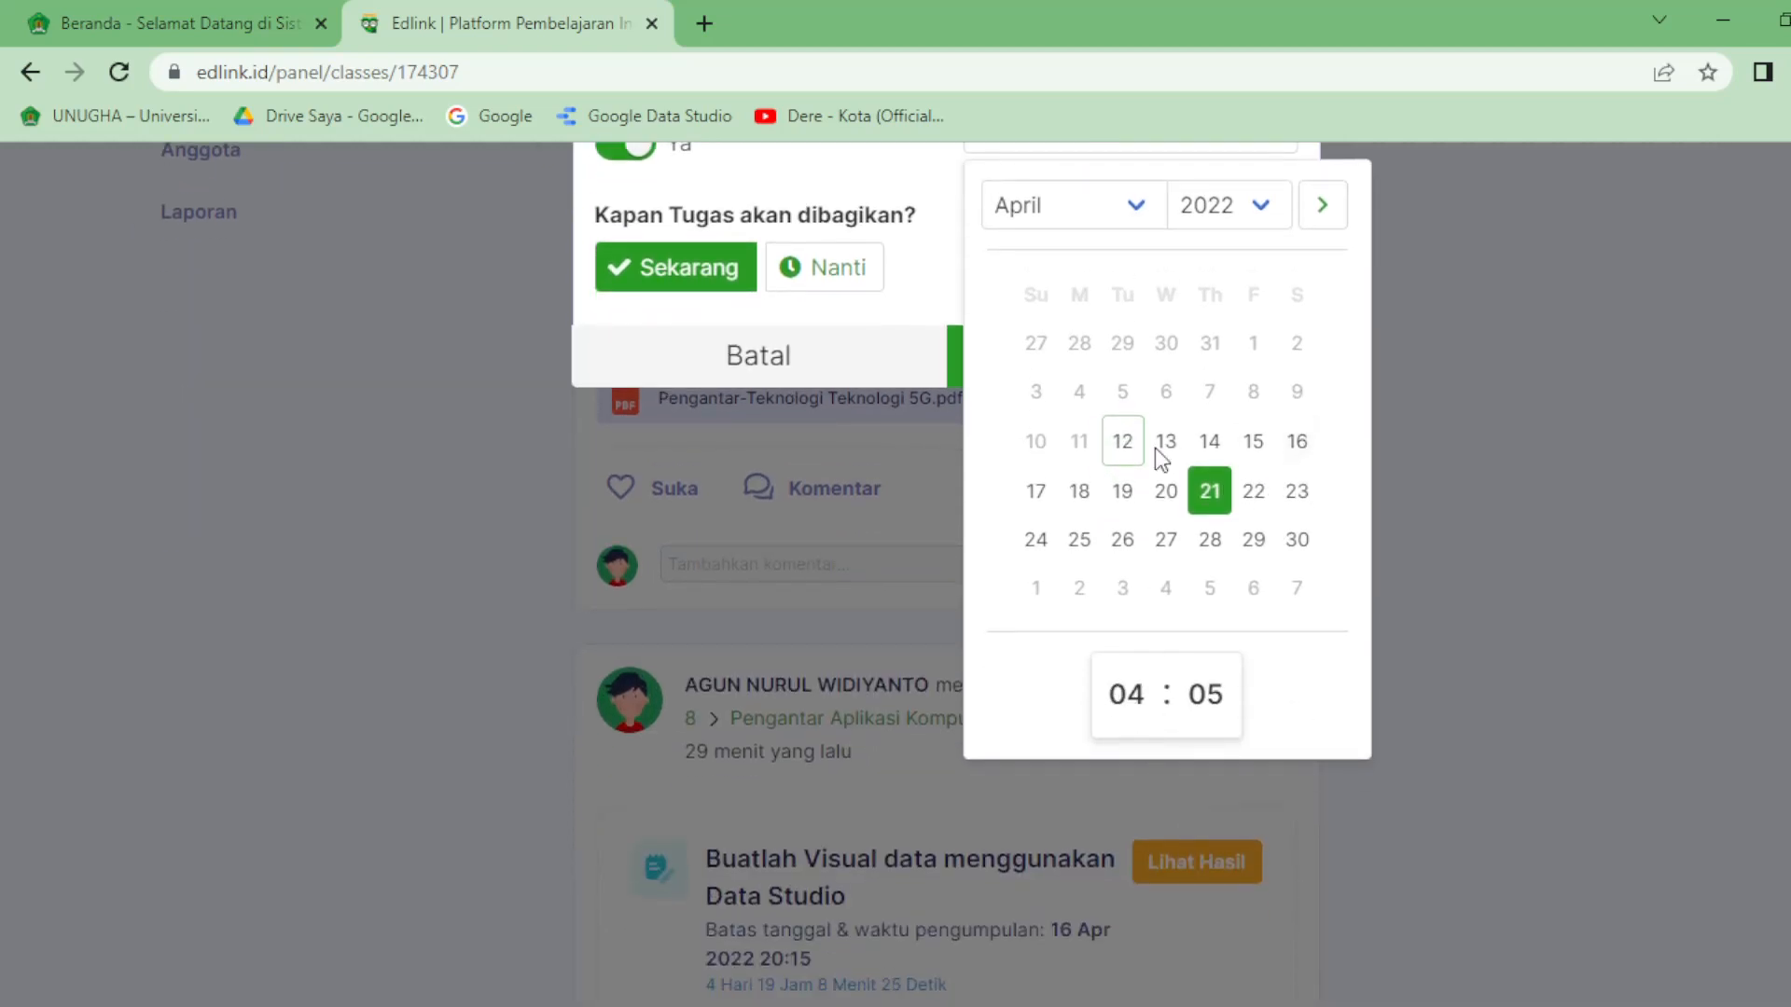
pyautogui.write('17 : 10')
pyautogui.click(1451, 648)
pyautogui.scroll(5, 1451, 648)
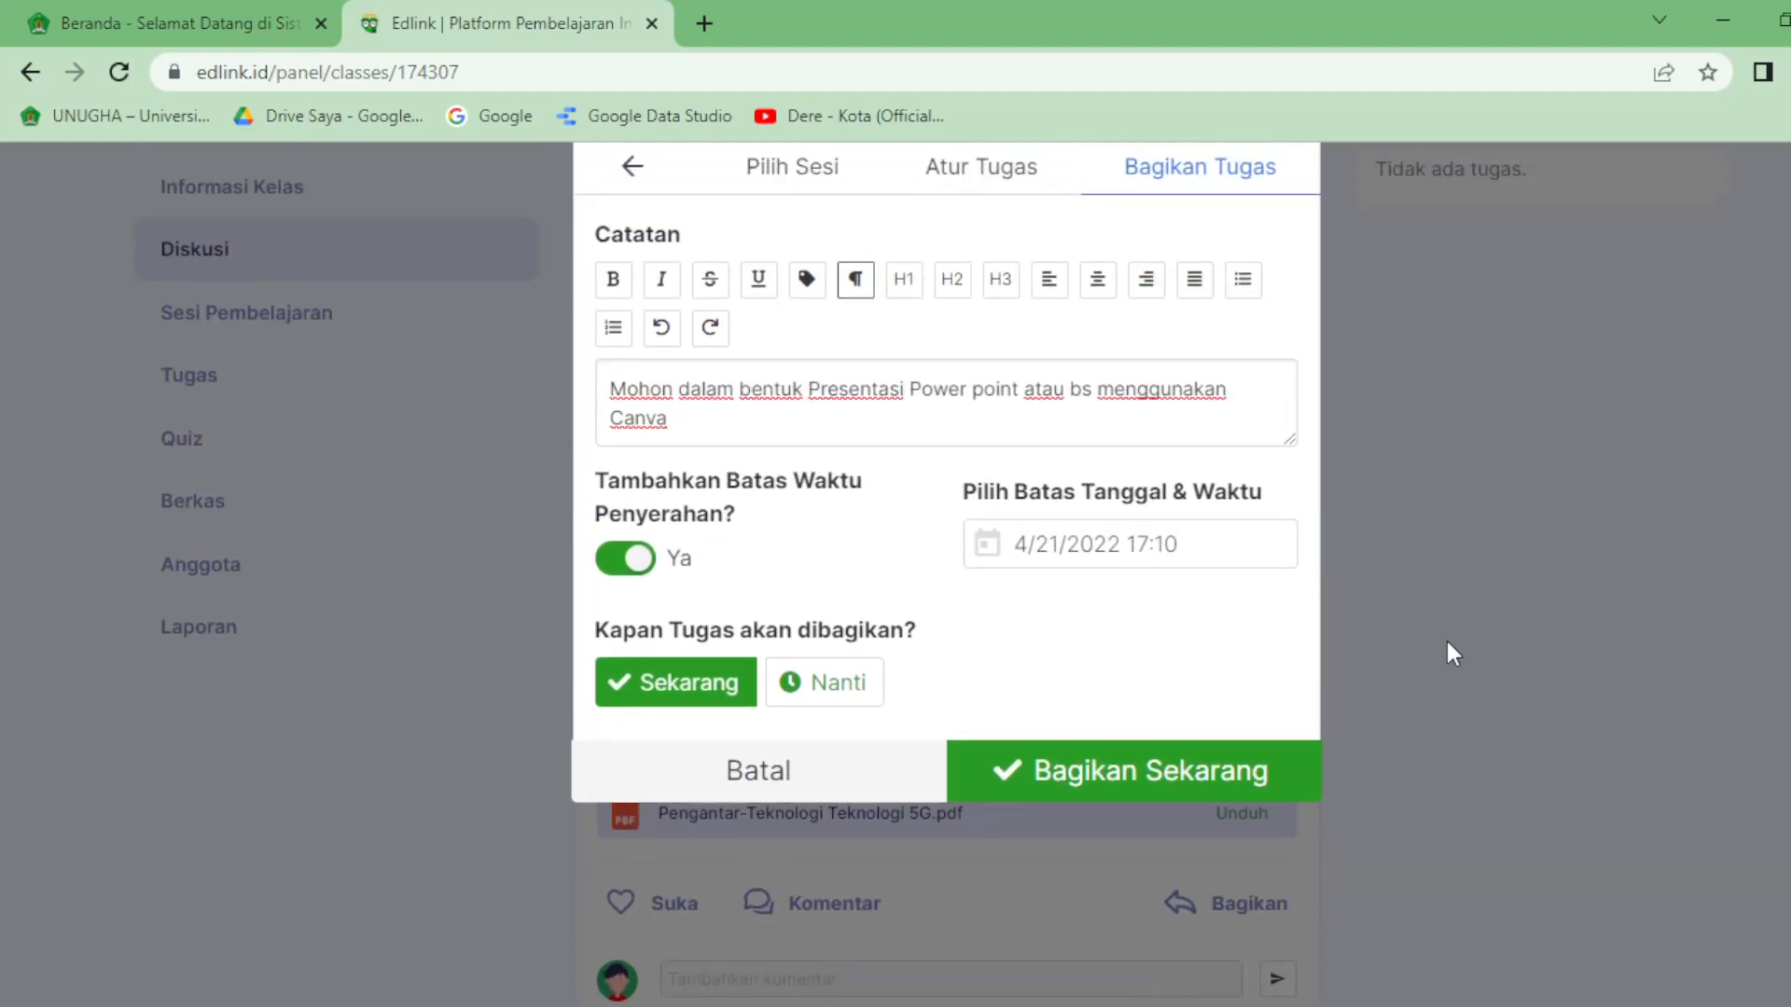
# Share the assignment with the class immediately
pyautogui.scroll(2, 1113, 631)
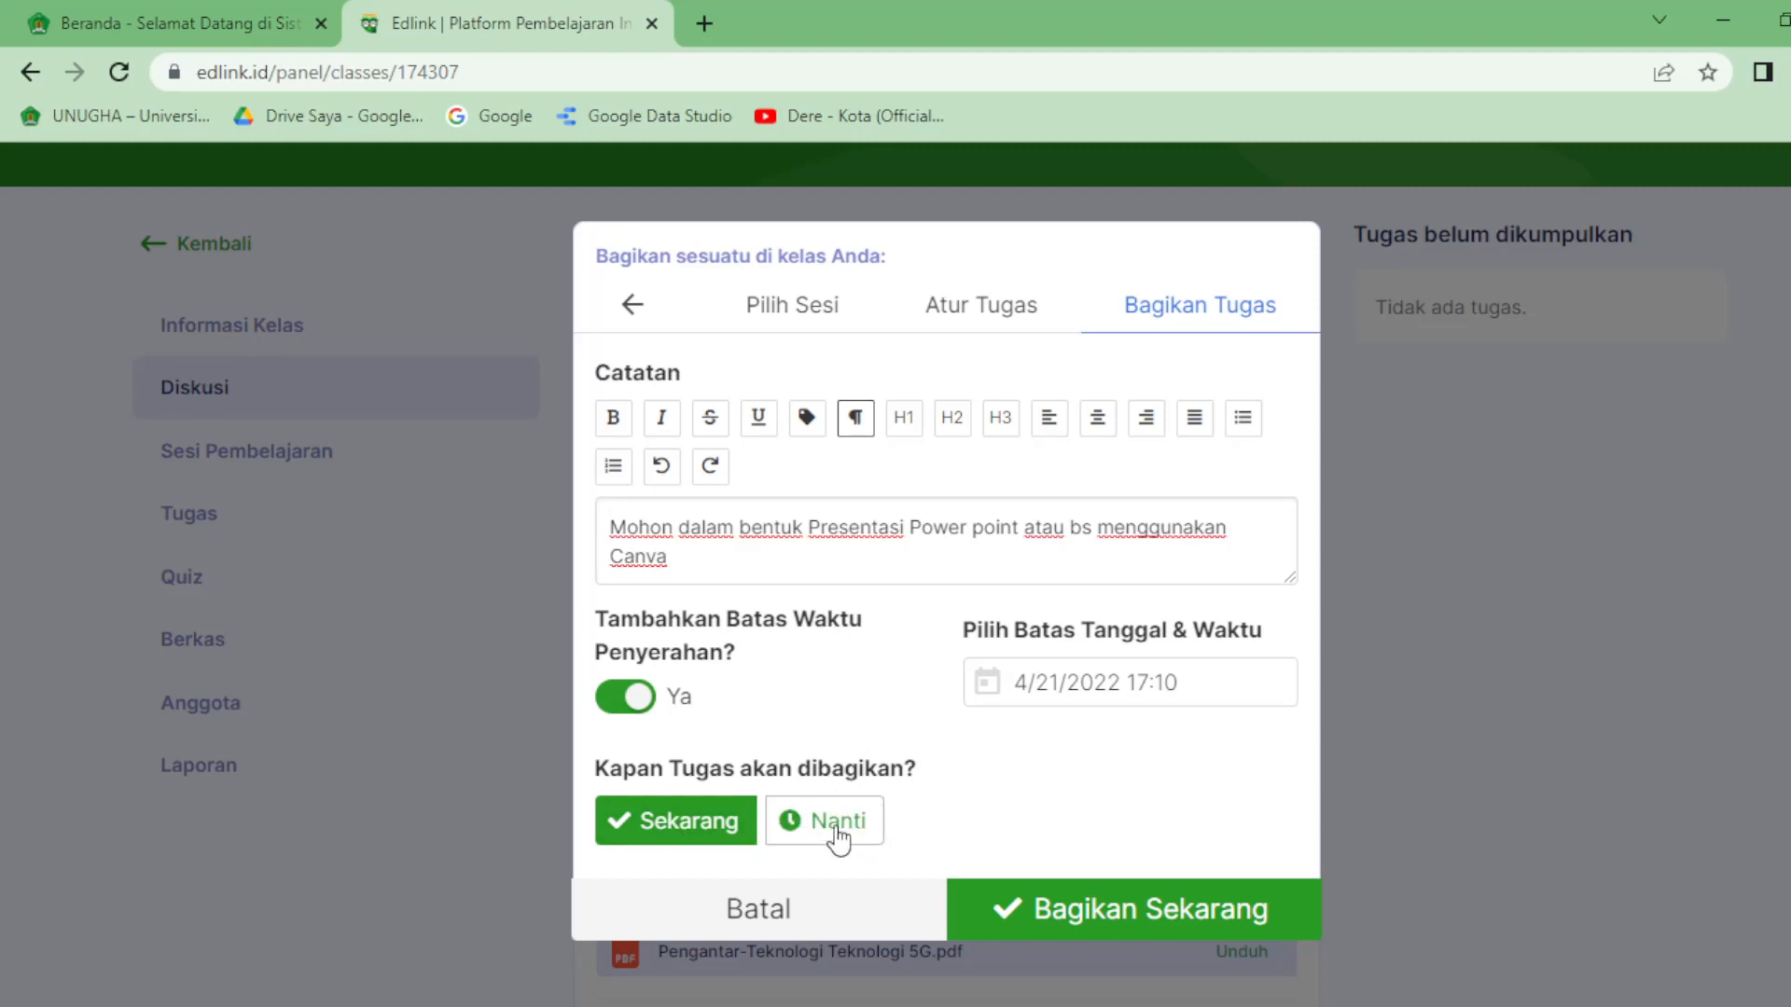
pyautogui.click(1126, 903)
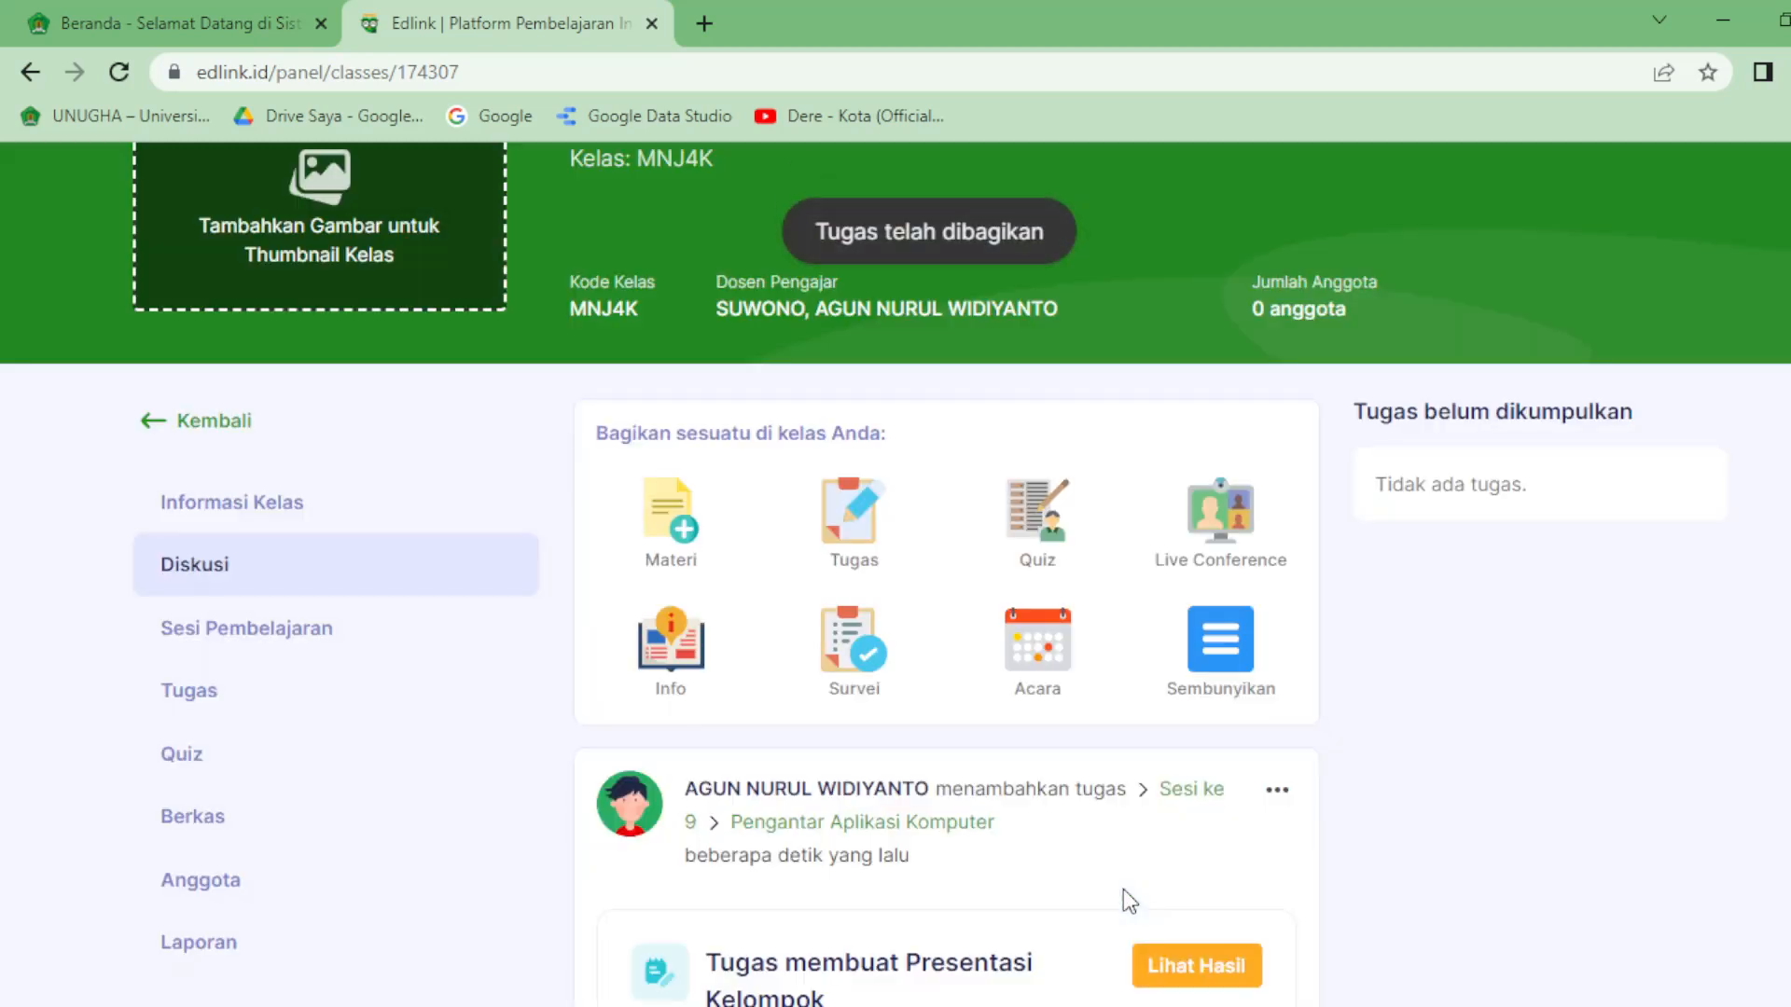